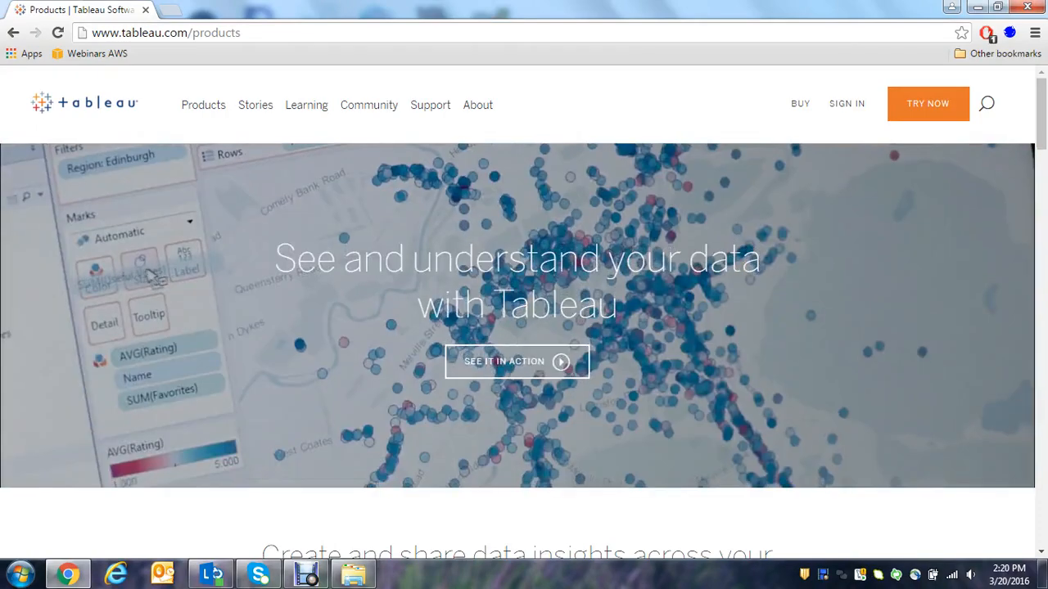
pyautogui.hotkey('ctrl', 'l')
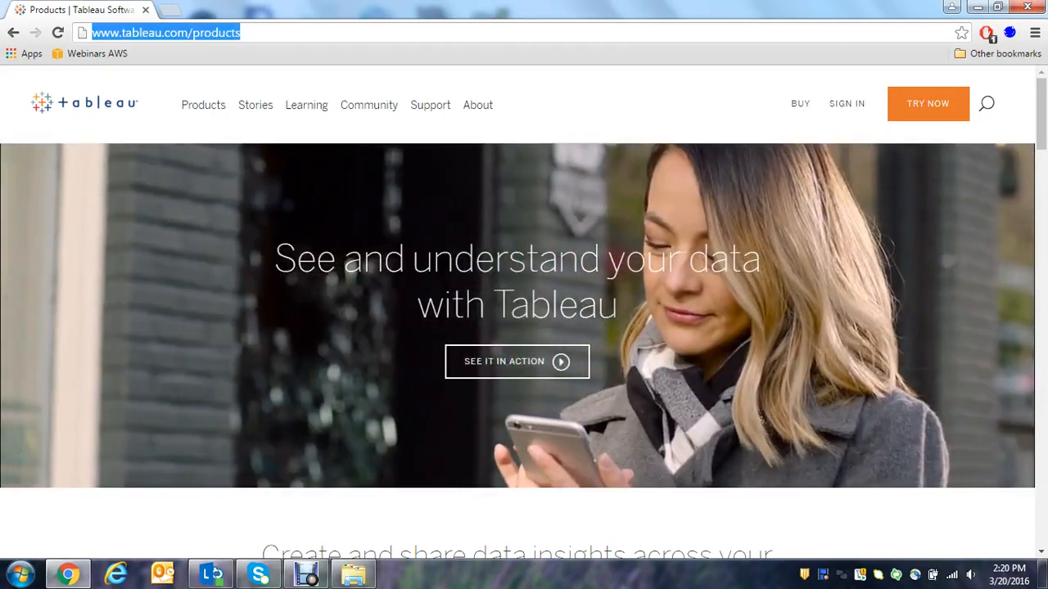
pyautogui.click(242, 33)
pyautogui.press('BackSpace')
pyautogui.press('BackSpace')
pyautogui.press('BackSpace')
pyautogui.press('BackSpace')
pyautogui.press('BackSpace')
pyautogui.press('BackSpace')
pyautogui.press('BackSpace')
pyautogui.press('BackSpace')
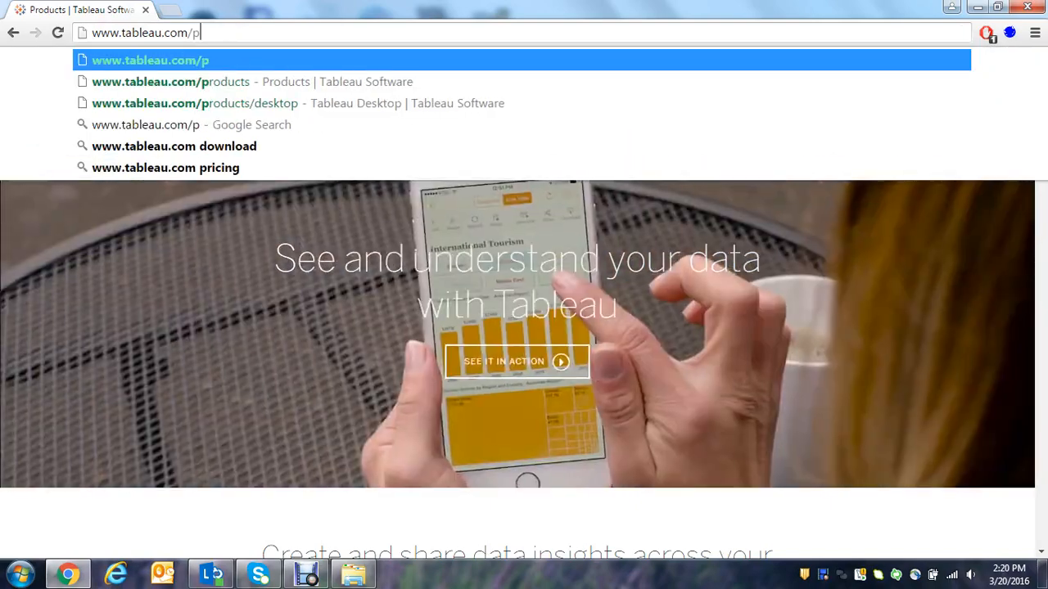
pyautogui.press('Return')
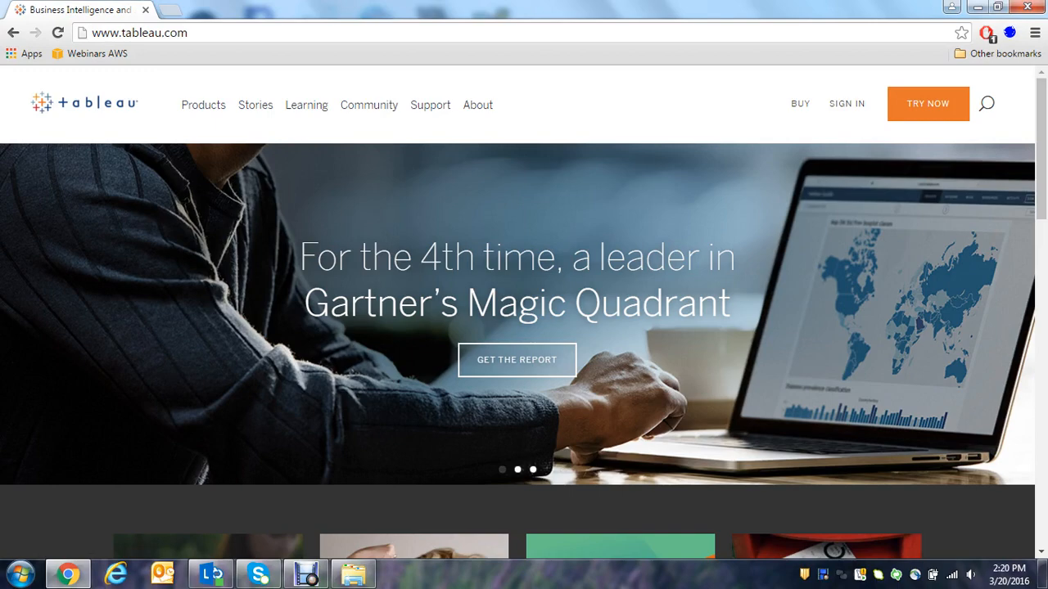
# Open the Tableau Desktop product page and go to its Pricing section.
pyautogui.moveTo(203, 105)
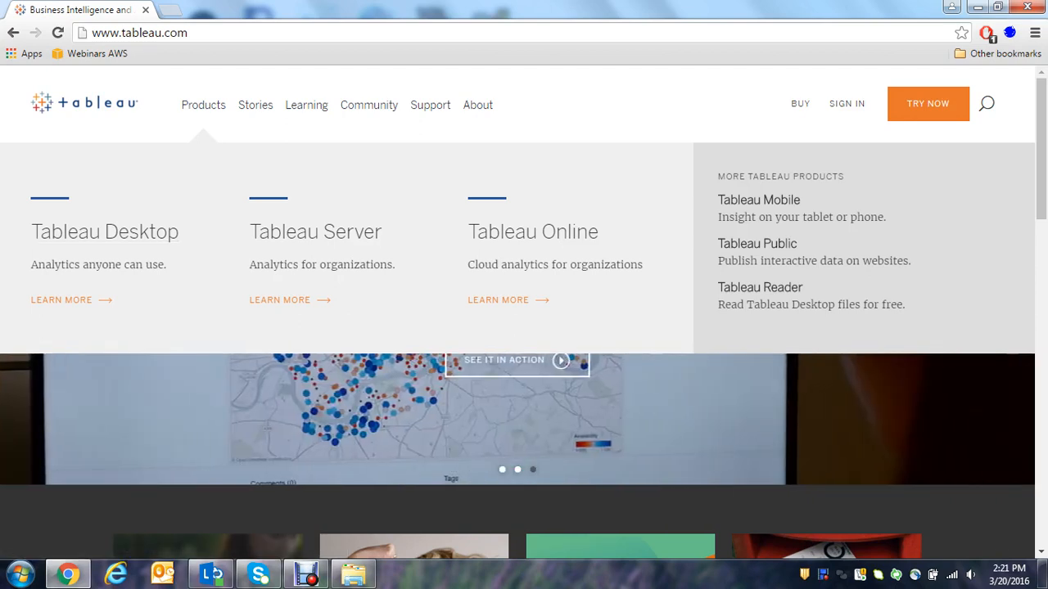
pyautogui.click(62, 299)
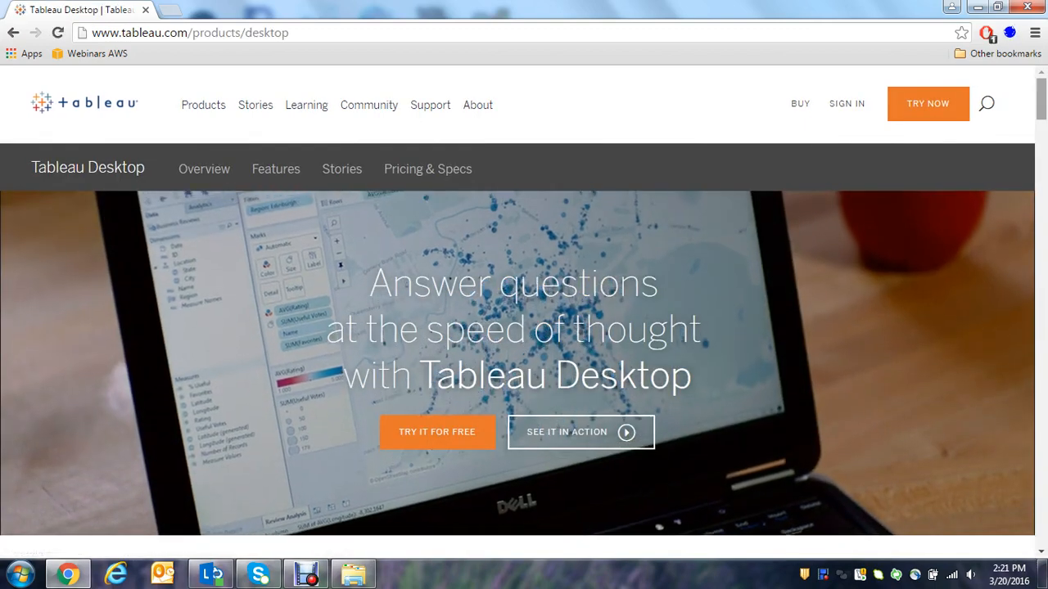
pyautogui.moveTo(1041, 100); pyautogui.dragTo(1041, 459)
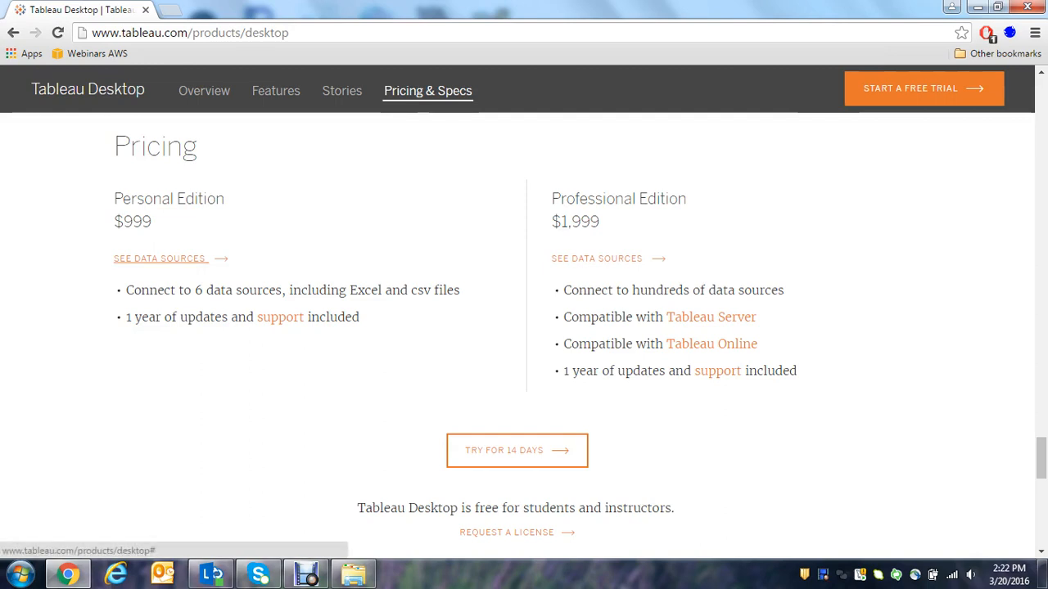
# Review the lists of supported data sources for the Personal and Professional editions of Tableau Desktop.
pyautogui.click(209, 258)
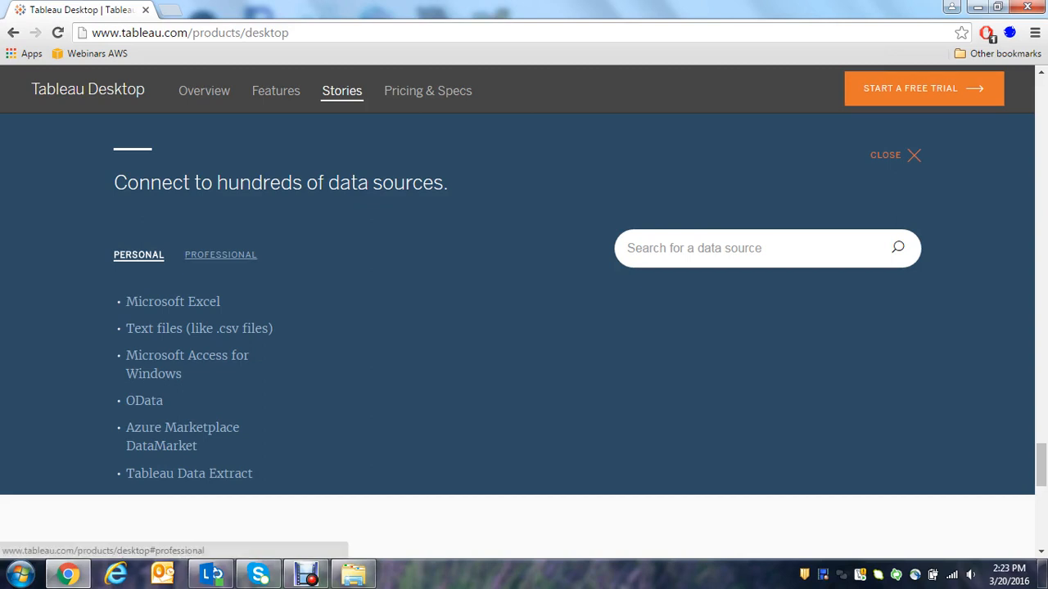
pyautogui.click(220, 254)
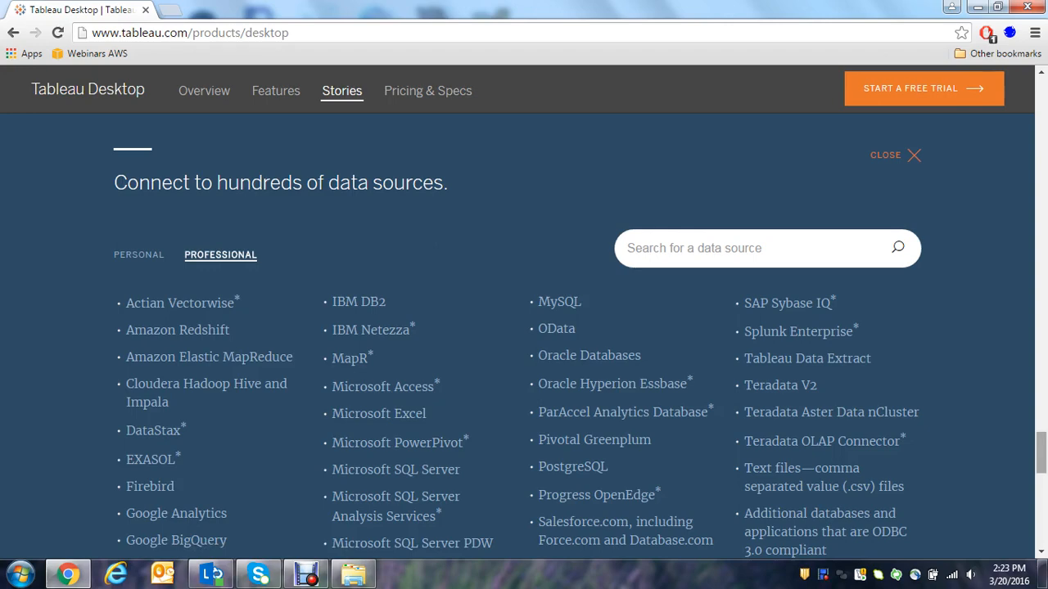
pyautogui.moveTo(1041, 452); pyautogui.dragTo(1041, 481)
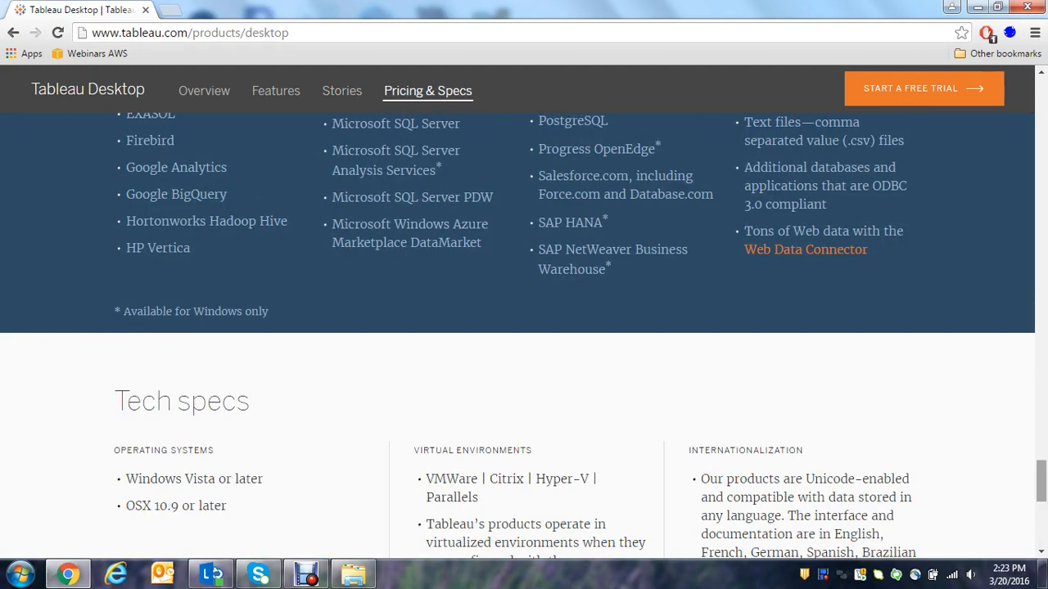
pyautogui.moveTo(1041, 481); pyautogui.dragTo(1041, 458)
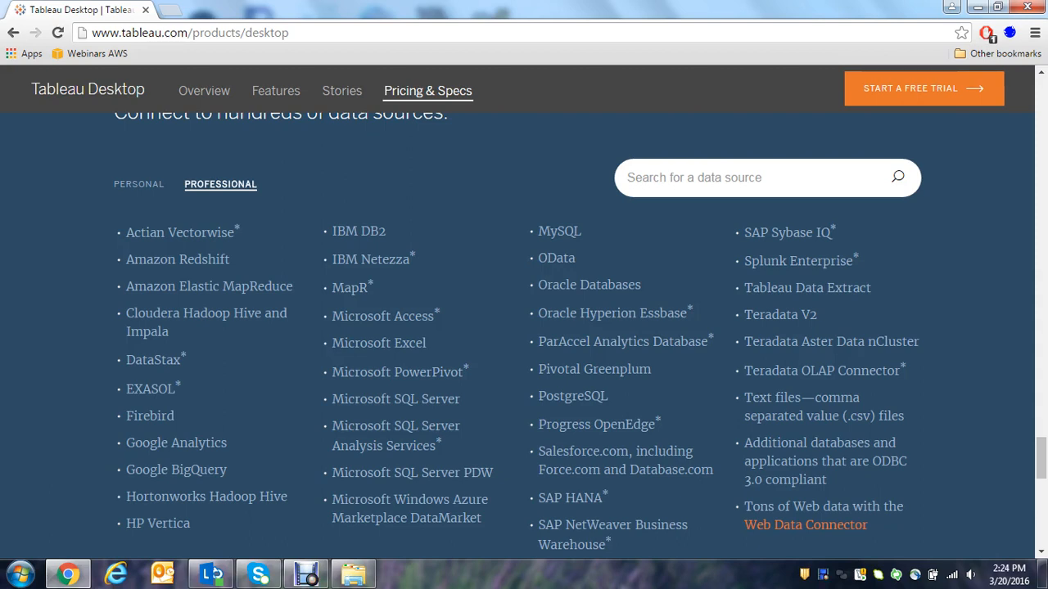
# Switch to Tableau Public and connect to the Access database AdventureWorks.accdb in the Tableau Training Class folder.
pyautogui.click(977, 8)
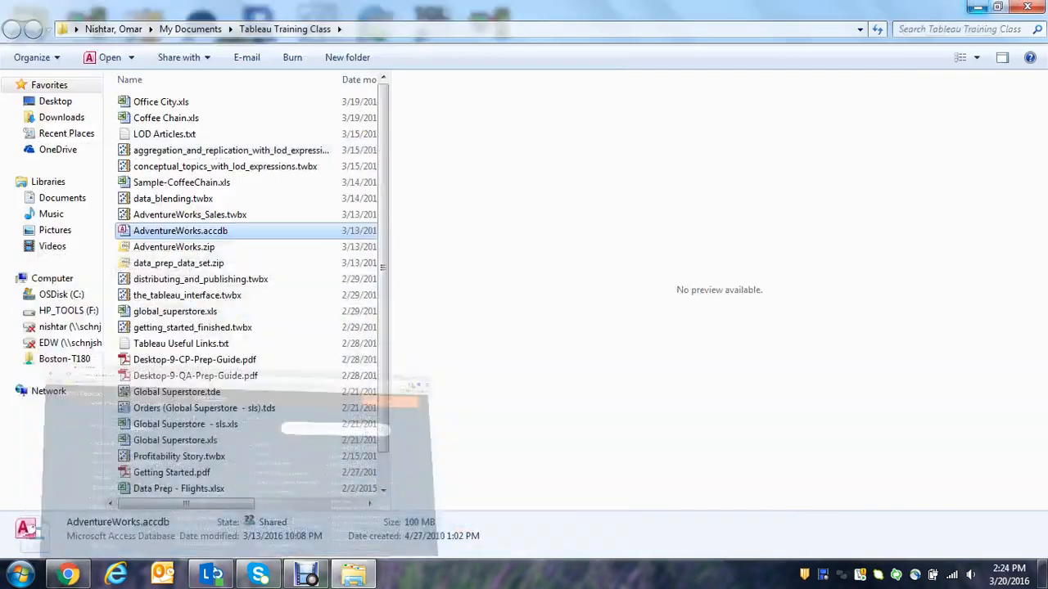
pyautogui.click(977, 8)
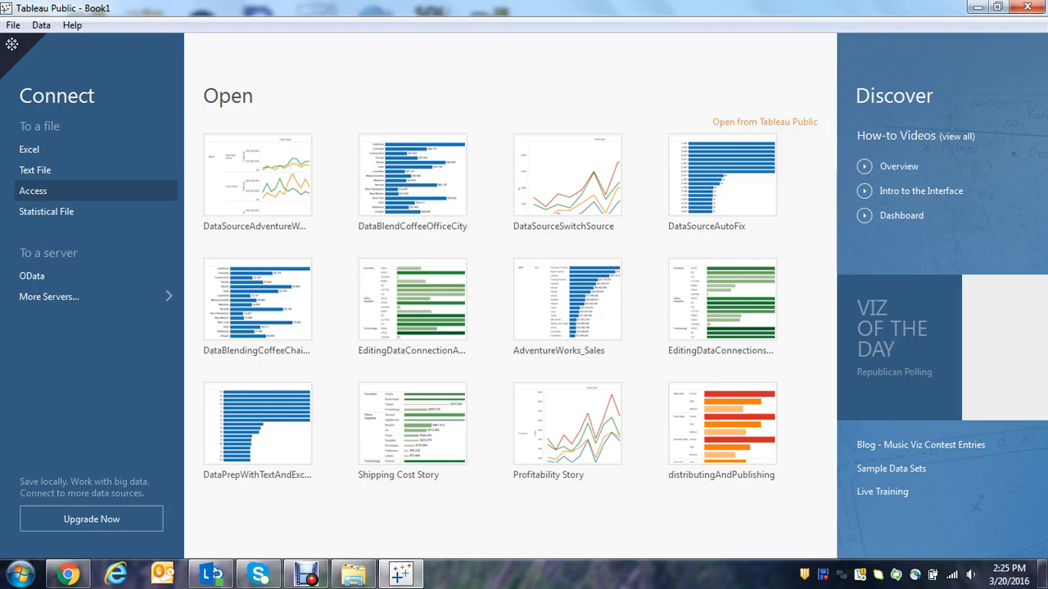
pyautogui.click(32, 191)
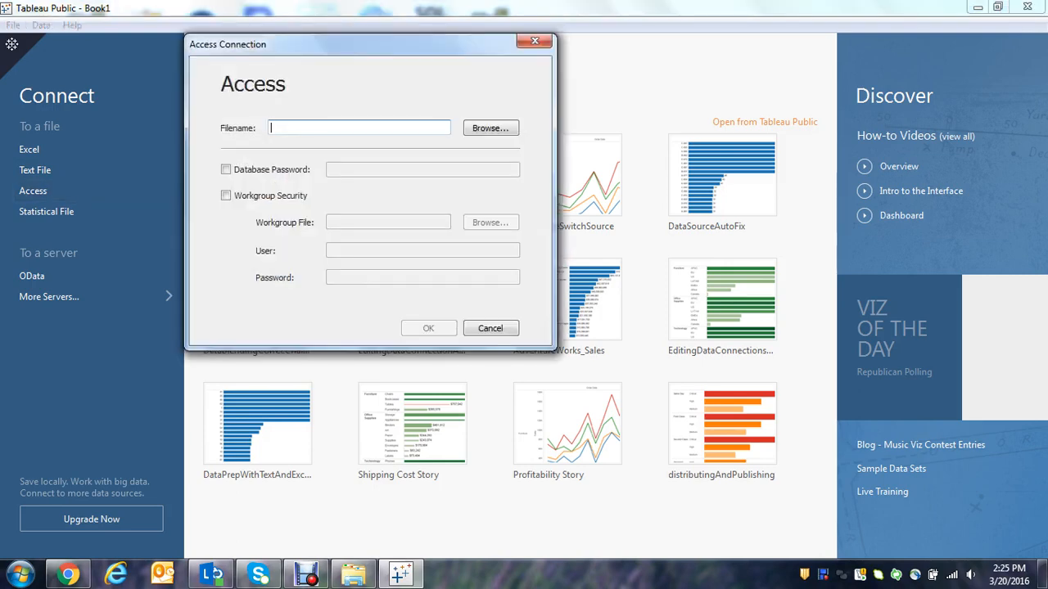
pyautogui.click(490, 128)
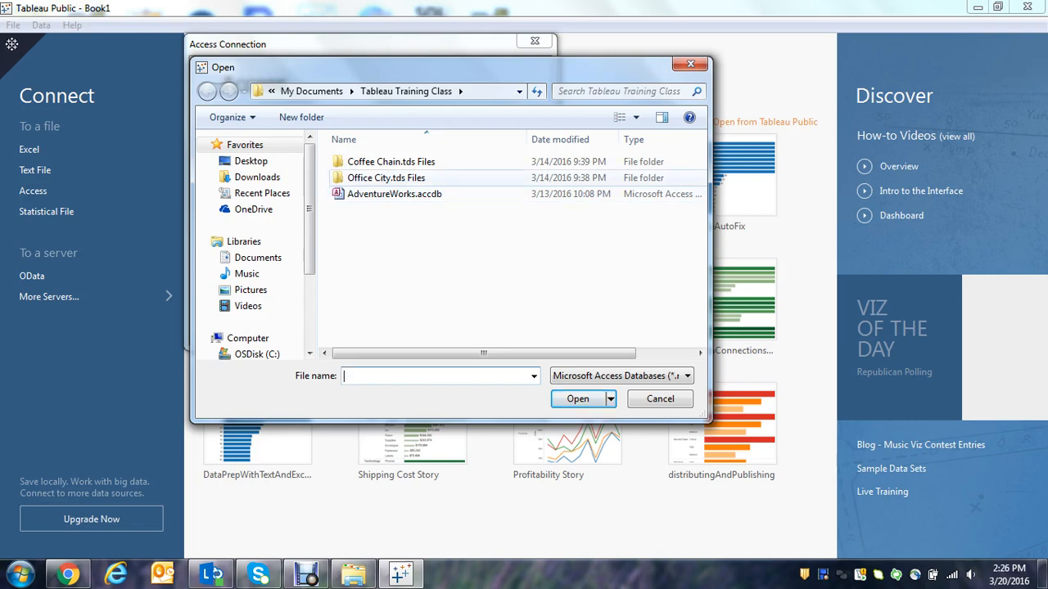
pyautogui.click(395, 194)
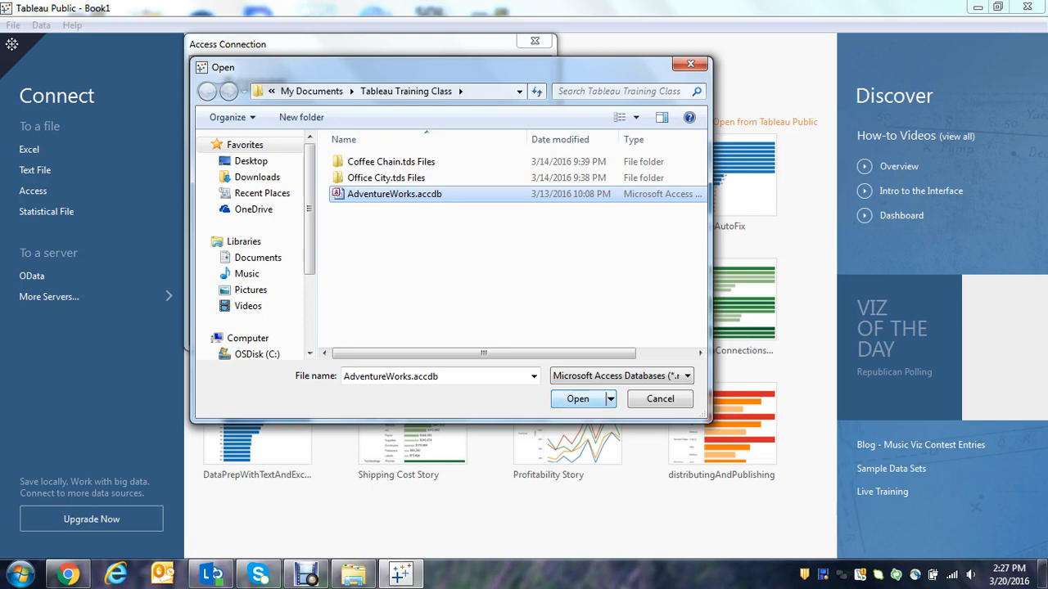
pyautogui.press('Return')
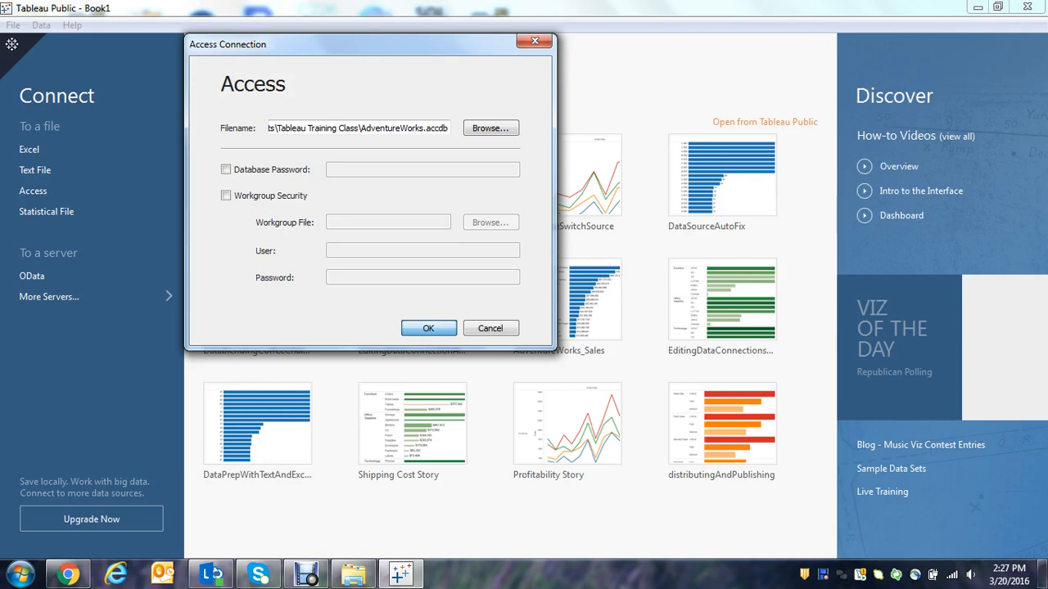
pyautogui.press('Return')
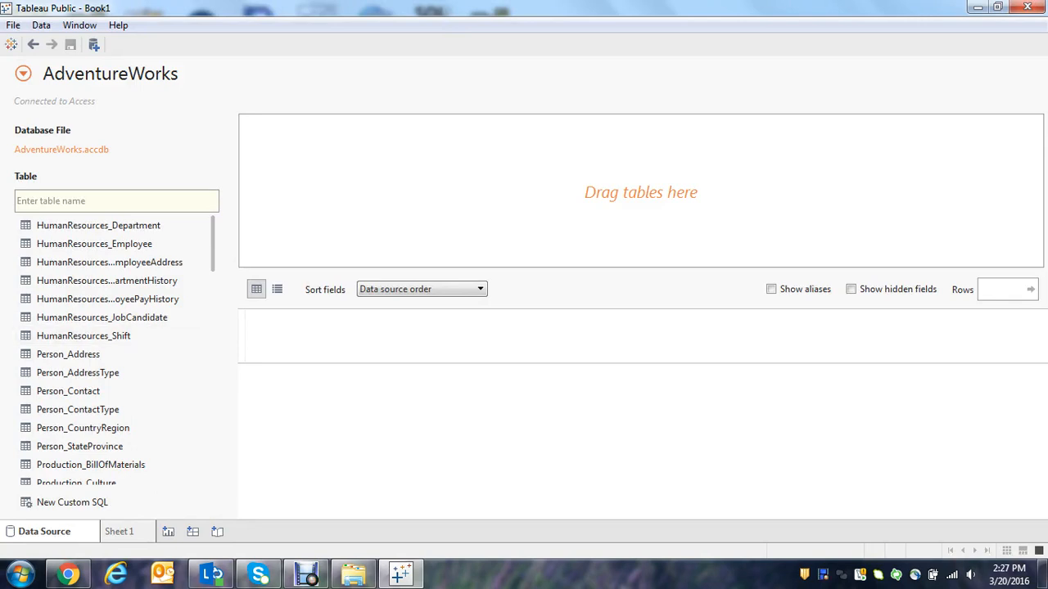
# Examine the full list of AdventureWorks tables, from the HumanResources tables through to the Sales tables.
pyautogui.scroll(-9, 115, 352)
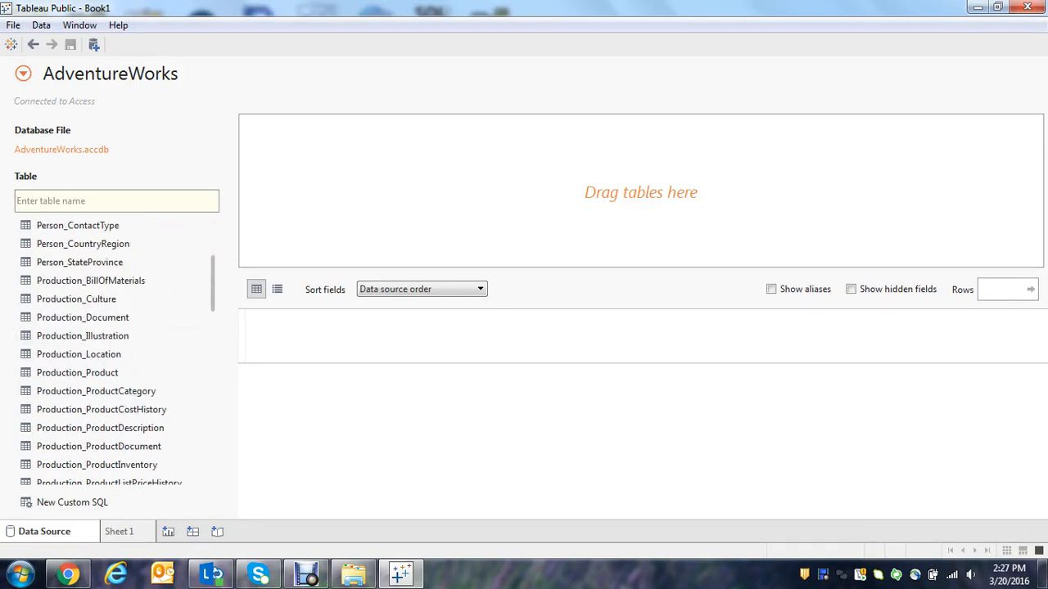
pyautogui.scroll(-9, 115, 352)
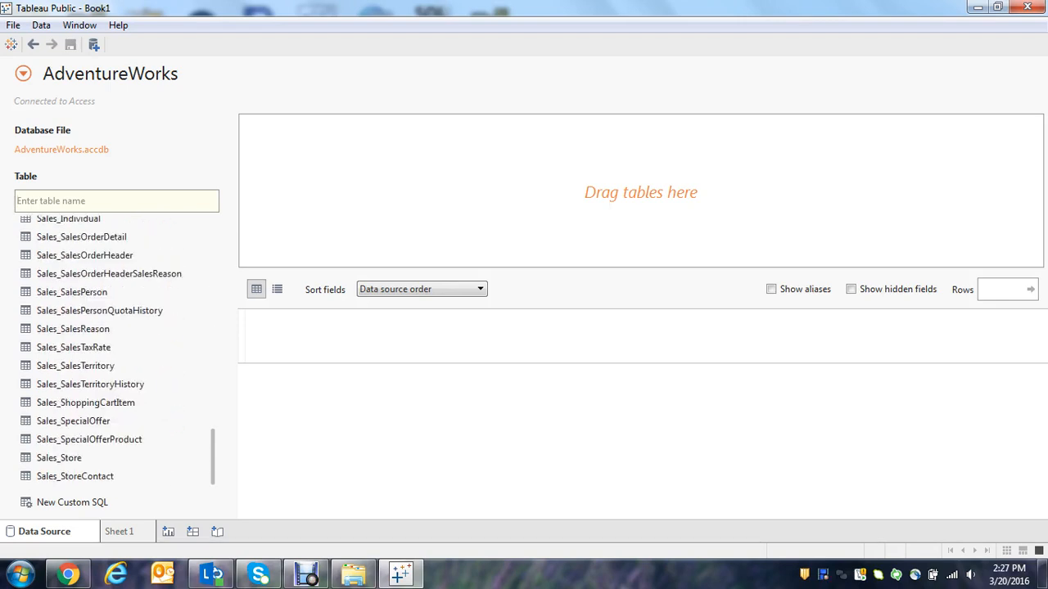
pyautogui.scroll(2, 114, 352)
pyautogui.scroll(16, 114, 352)
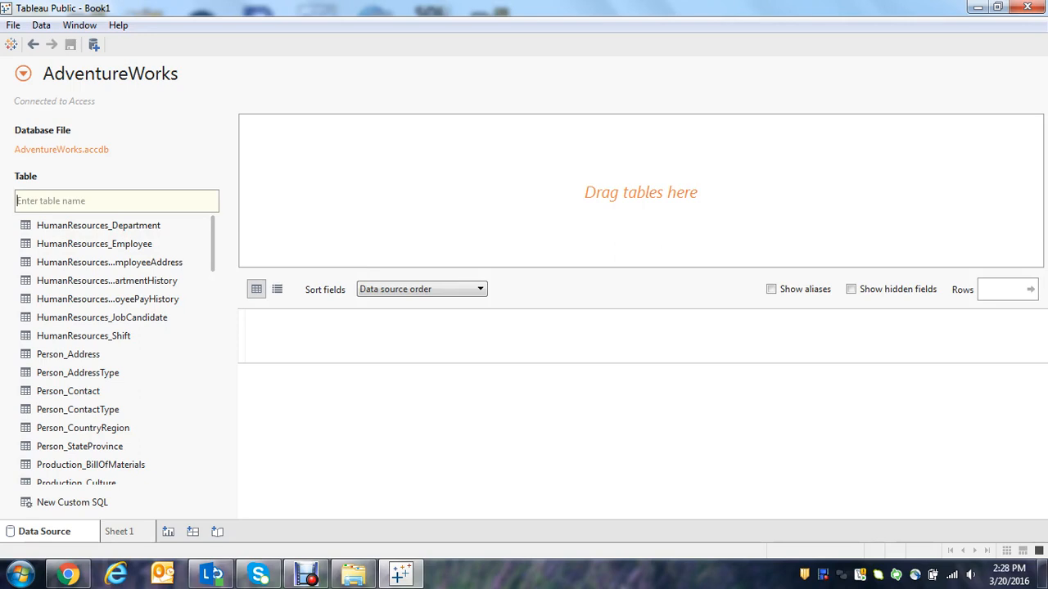
pyautogui.scroll(-2, 115, 352)
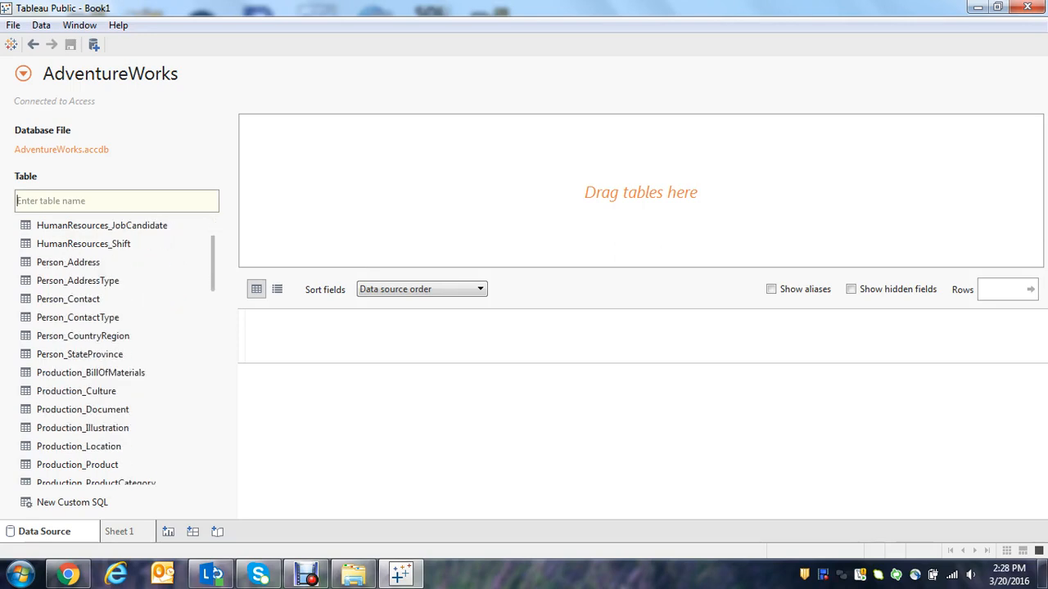
pyautogui.scroll(-2, 114, 352)
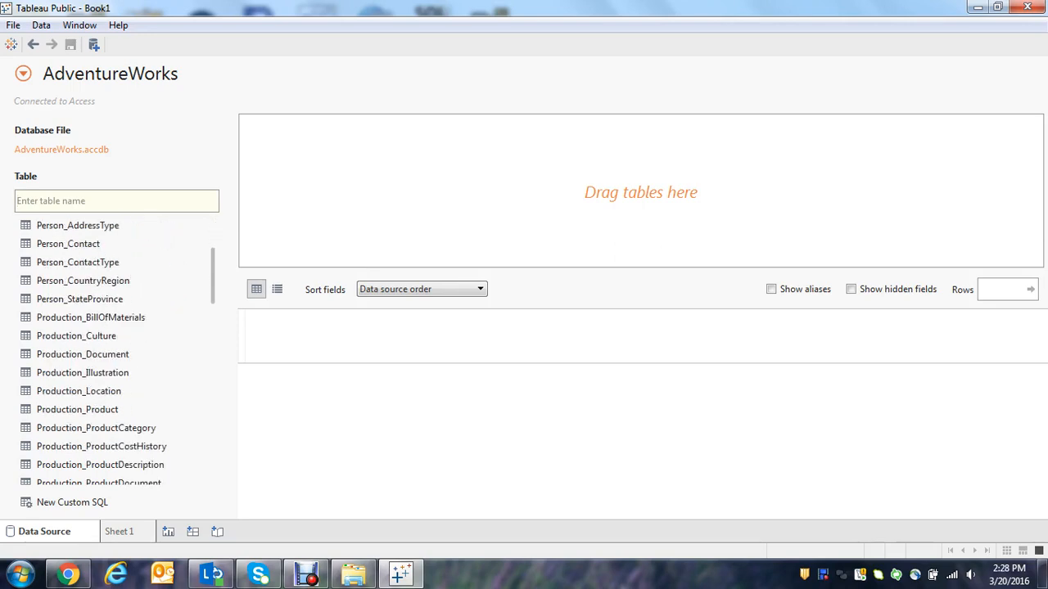
pyautogui.scroll(-1, 114, 352)
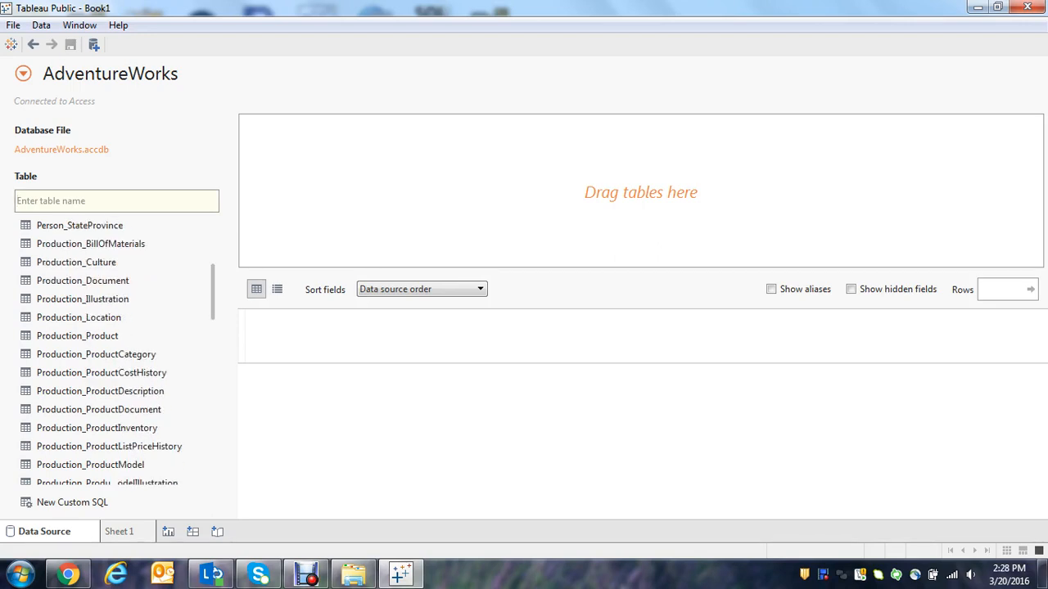
pyautogui.scroll(-6, 114, 352)
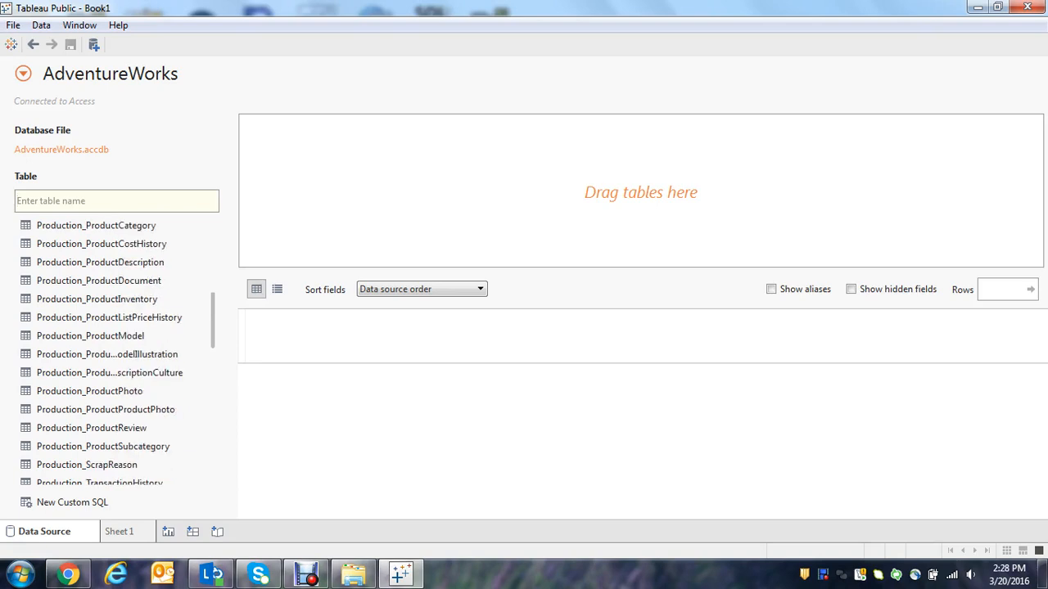
pyautogui.scroll(-3, 114, 352)
pyautogui.scroll(-2, 115, 352)
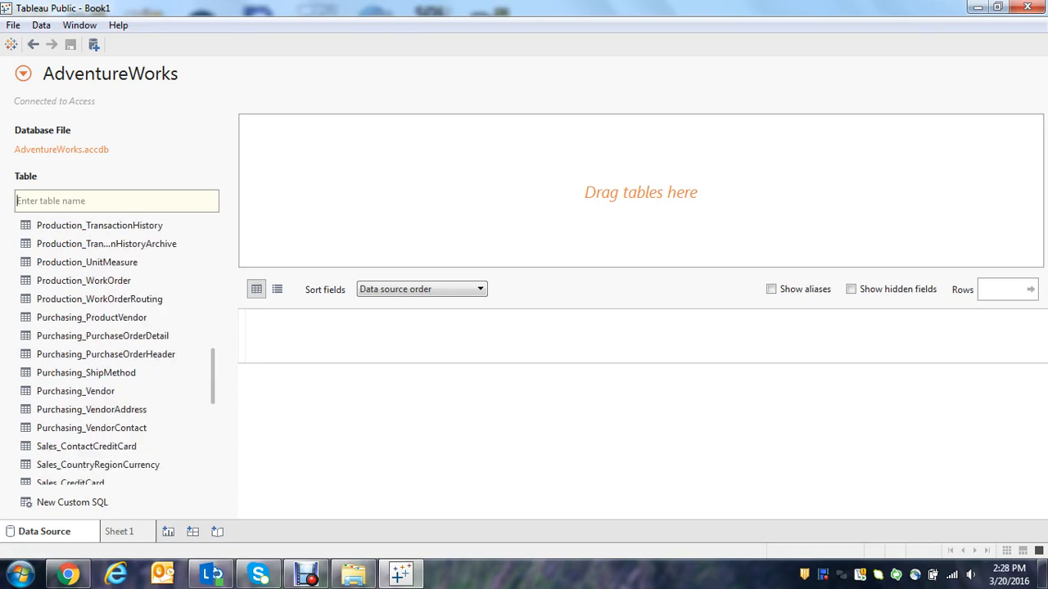
pyautogui.scroll(-2, 115, 352)
pyautogui.scroll(-5, 115, 352)
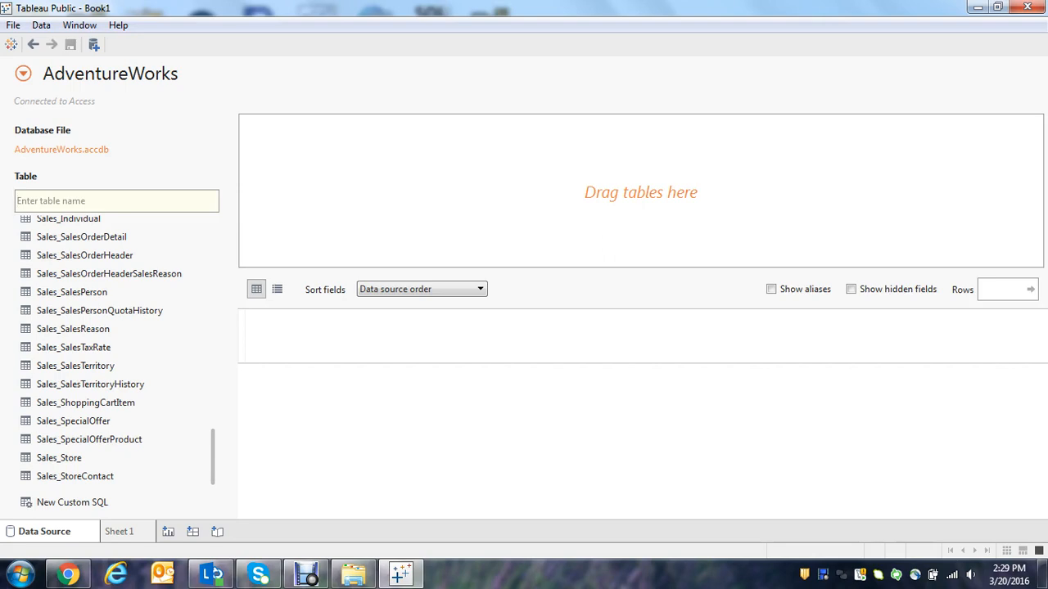
pyautogui.scroll(15, 123, 352)
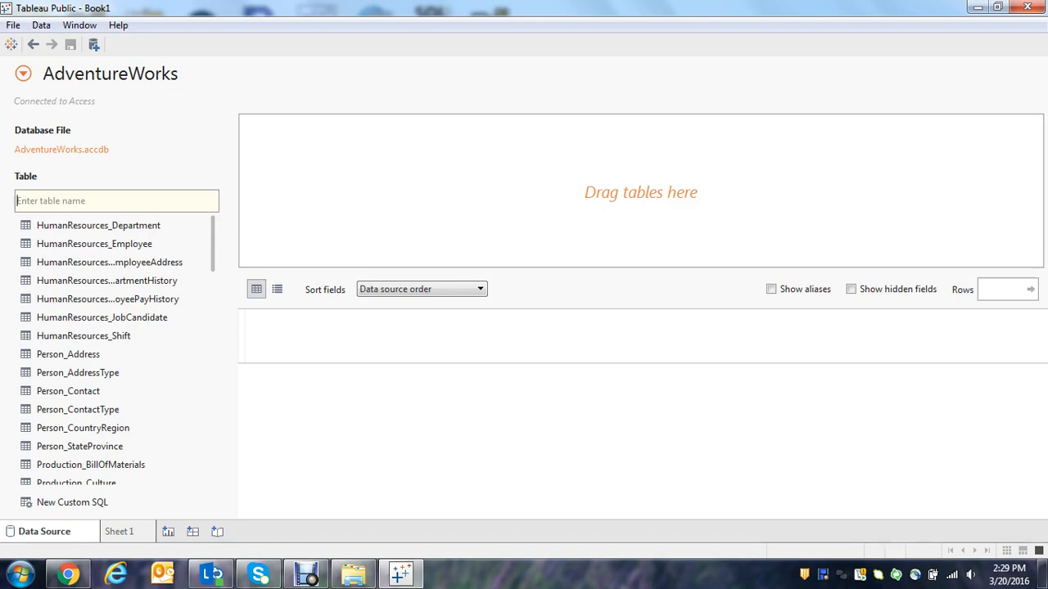
# Preview all columns of the Sales_SalesOrderDetail table's data, close the preview and add that table to the data source canvas.
pyautogui.scroll(-3, 115, 352)
pyautogui.scroll(-6, 127, 350)
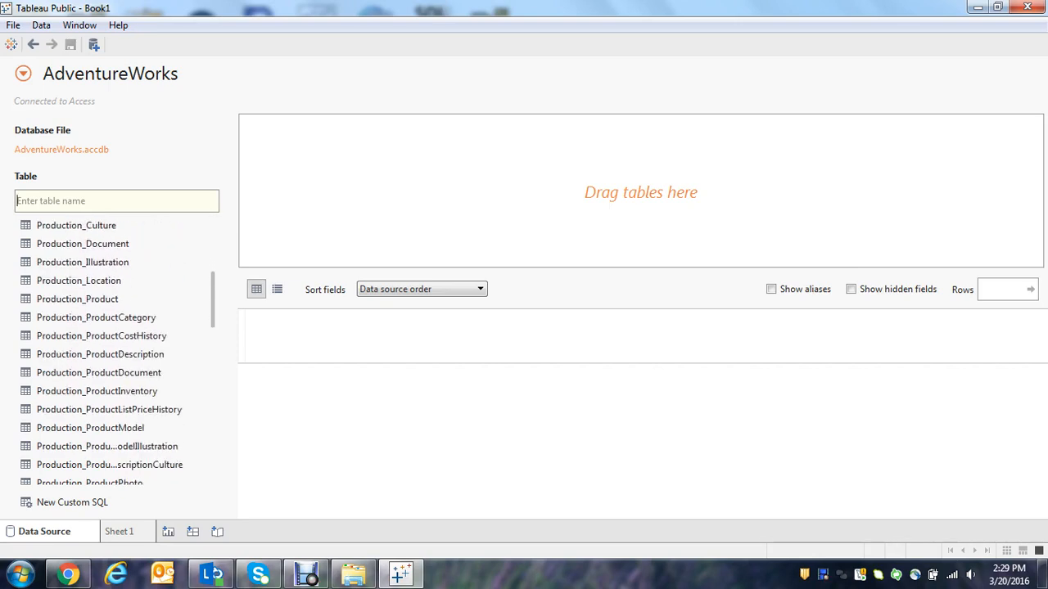
pyautogui.scroll(-3, 127, 350)
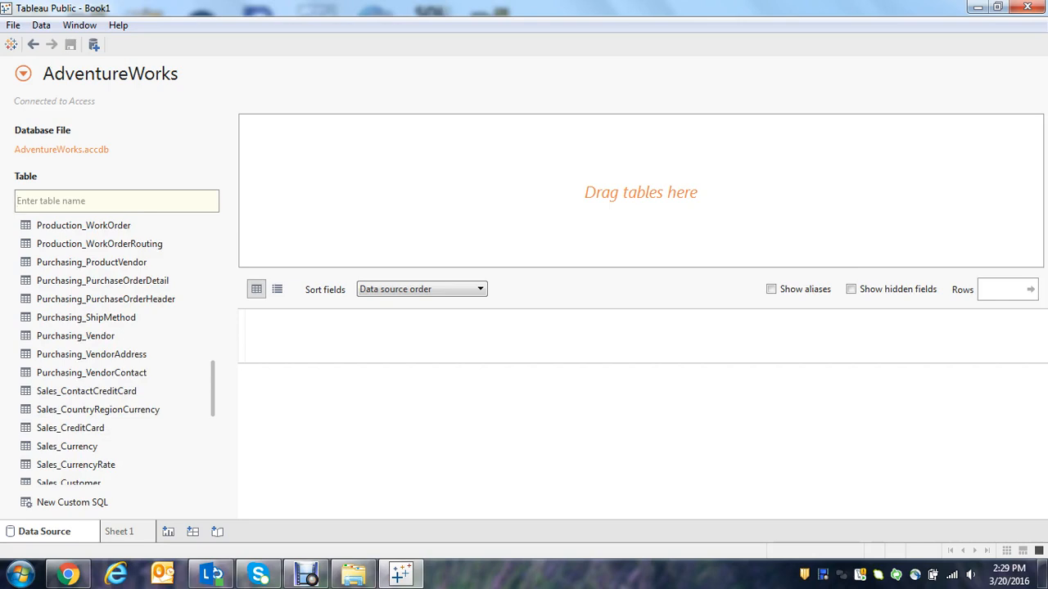
pyautogui.scroll(-2, 115, 352)
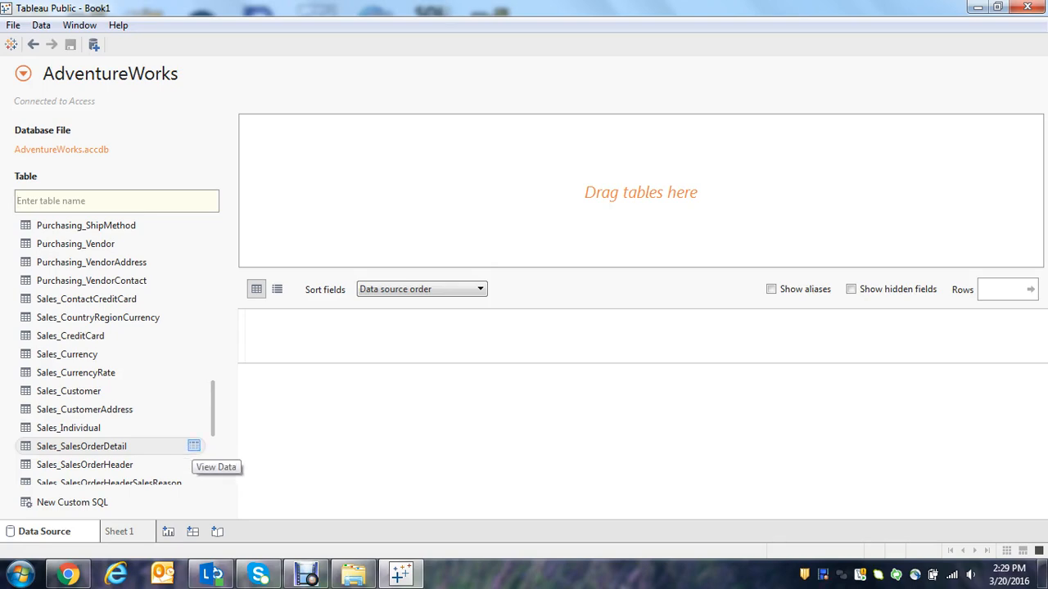
pyautogui.click(194, 446)
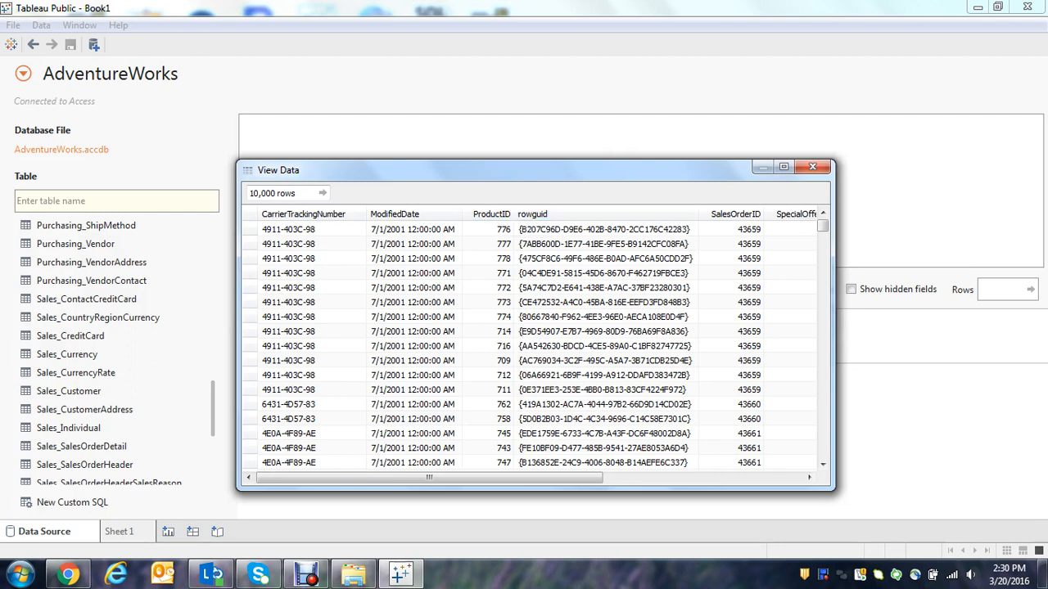
pyautogui.moveTo(429, 478); pyautogui.dragTo(479, 478)
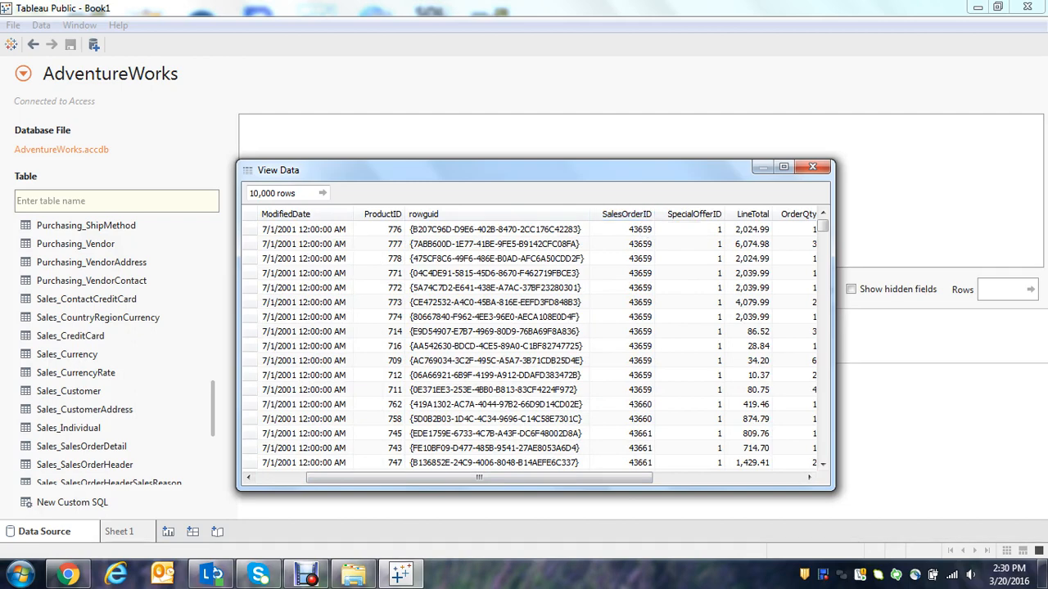
pyautogui.moveTo(479, 478); pyautogui.dragTo(628, 478)
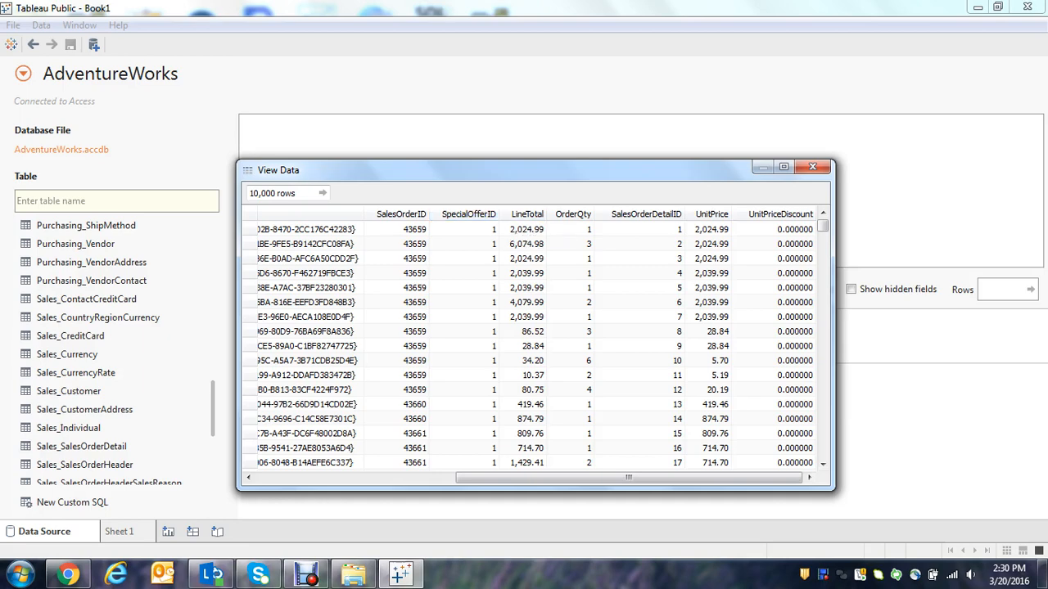
pyautogui.click(812, 166)
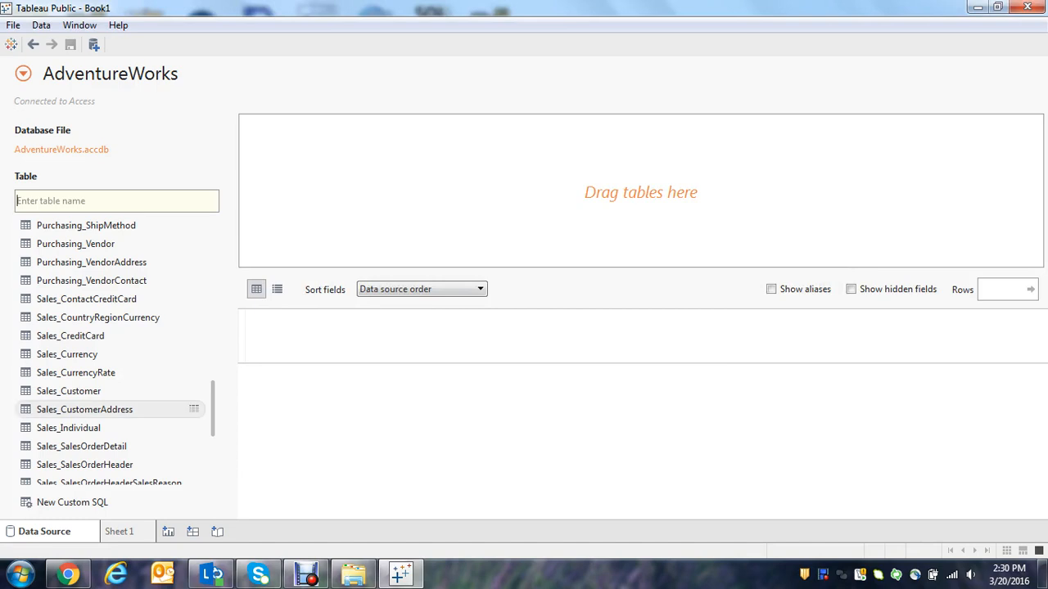
pyautogui.doubleClick(82, 446)
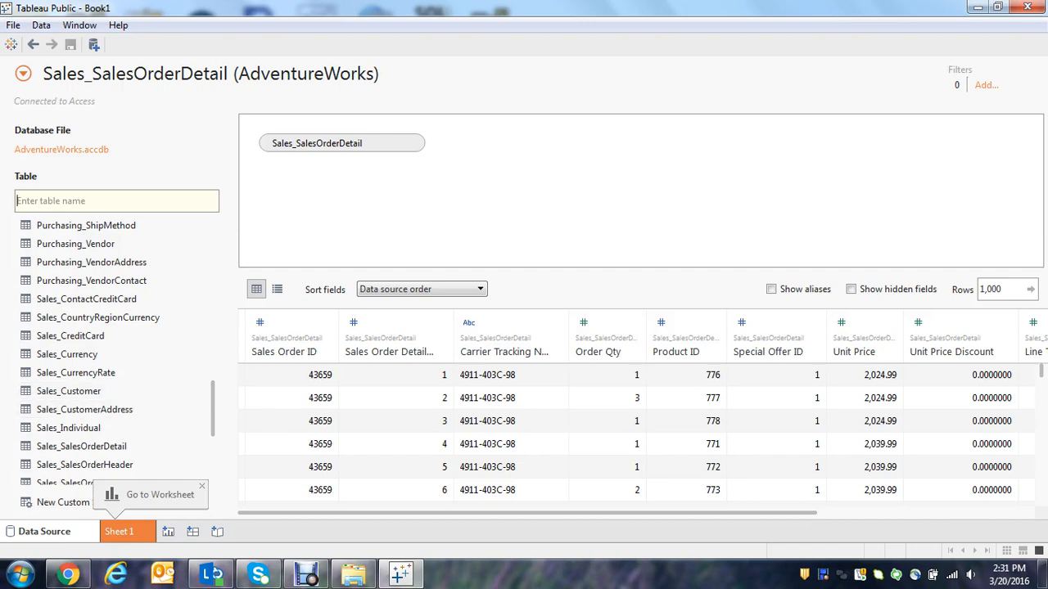
# Preview the Sales_SalesOrderDetail table's data again from the table list and close the preview.
pyautogui.scroll(-1, 123, 409)
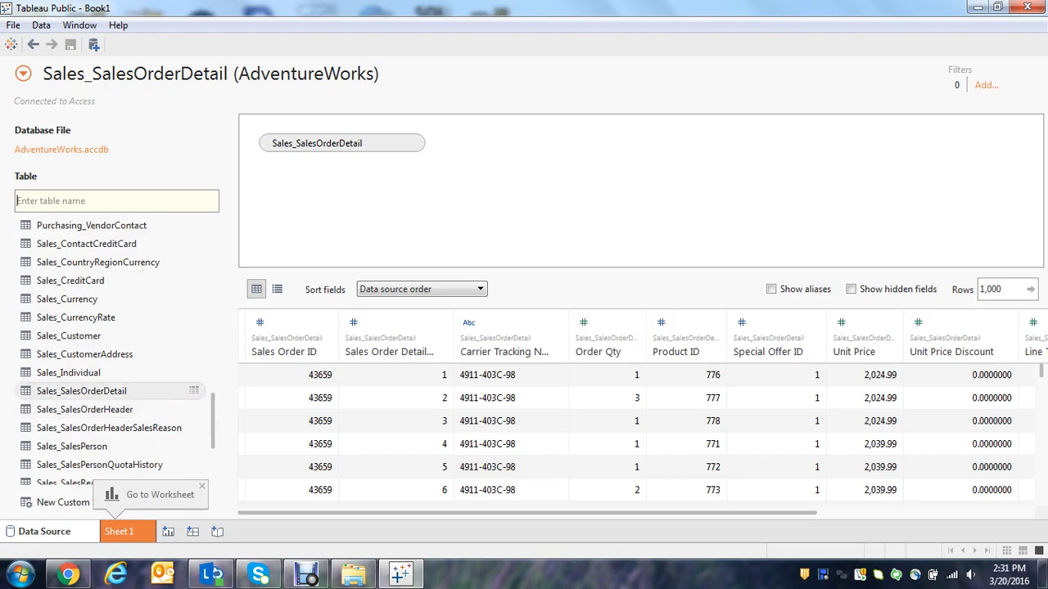
pyautogui.click(194, 391)
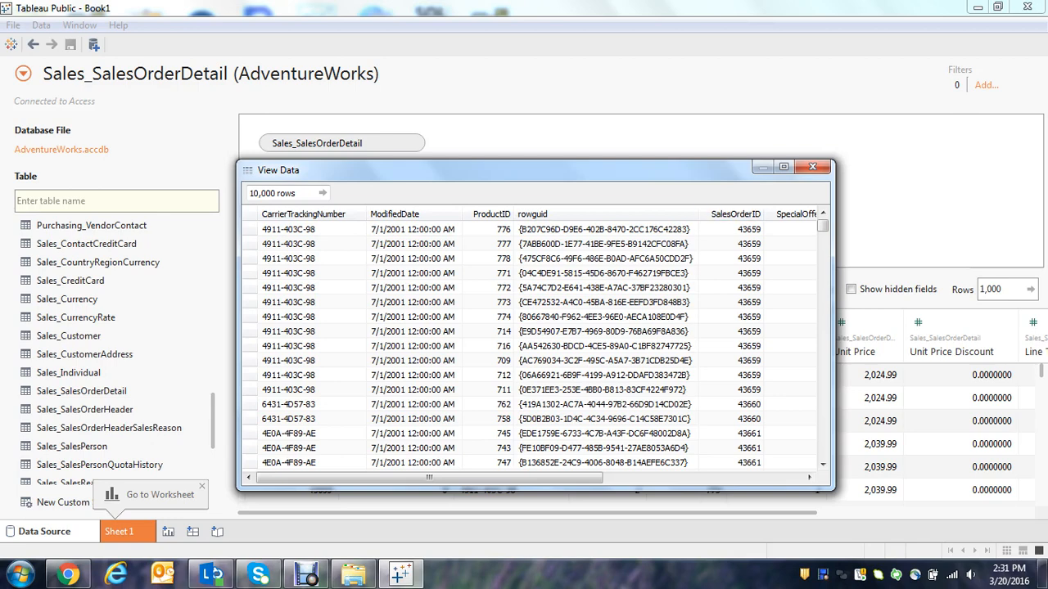
pyautogui.click(606, 470)
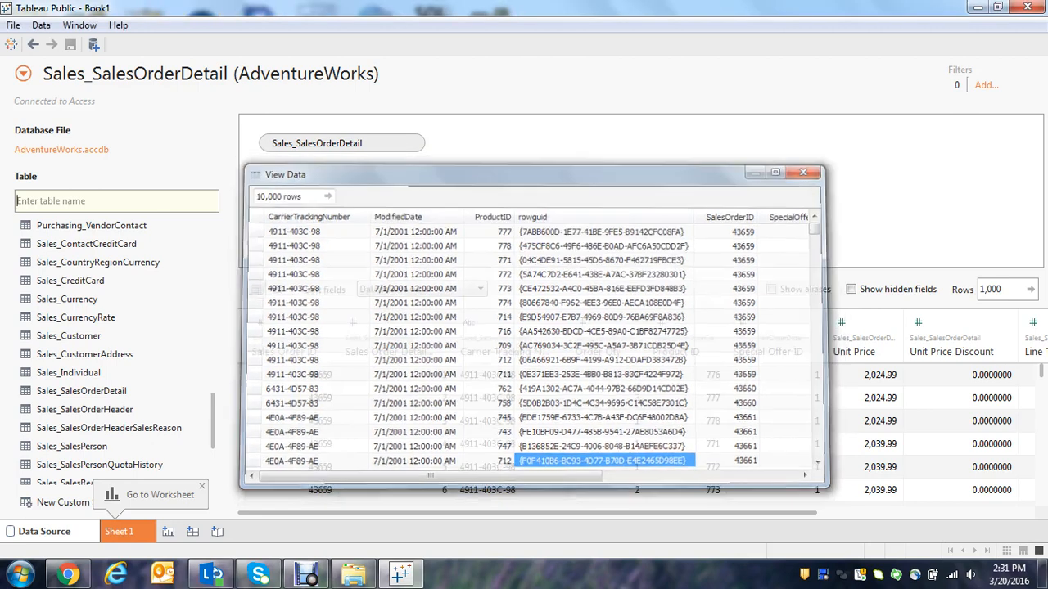
pyautogui.click(812, 167)
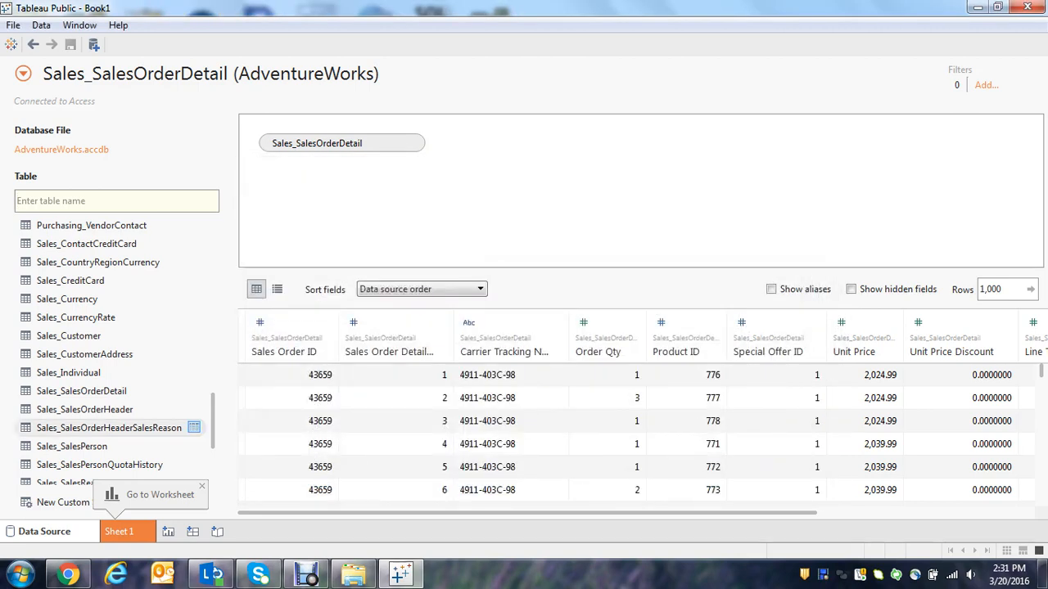
# Join the Sales_SalesOrderHeader table to Sales_SalesOrderDetail on the canvas, and check the join's type and clause.
pyautogui.doubleClick(85, 410)
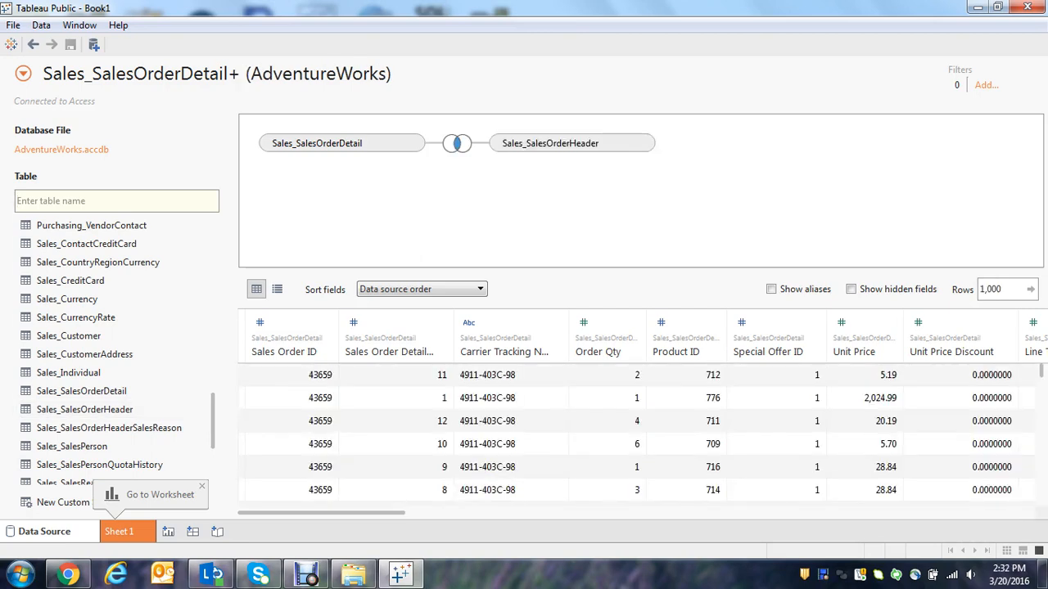
pyautogui.click(457, 143)
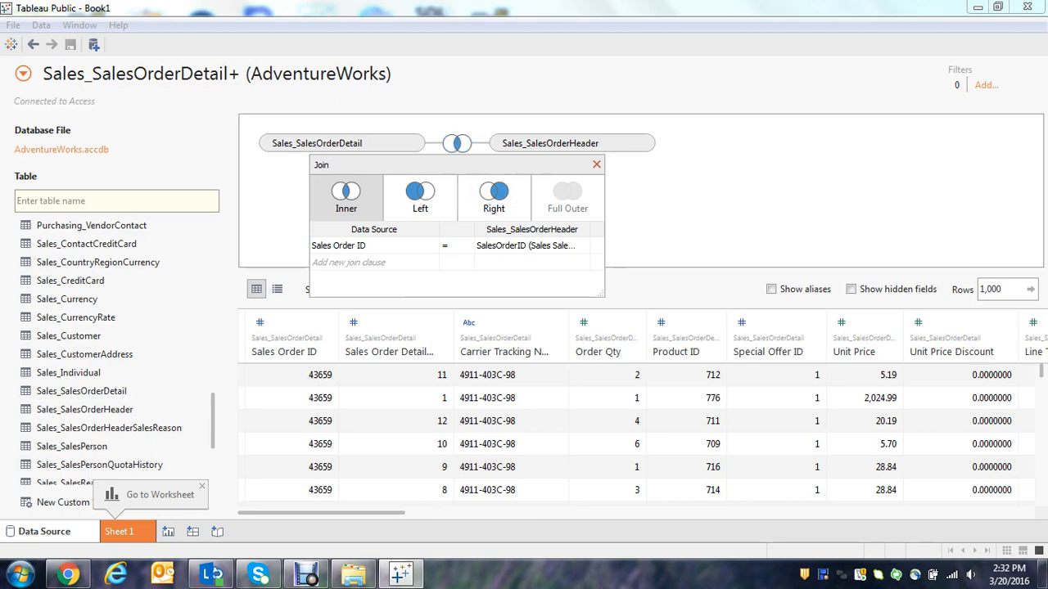
pyautogui.click(596, 164)
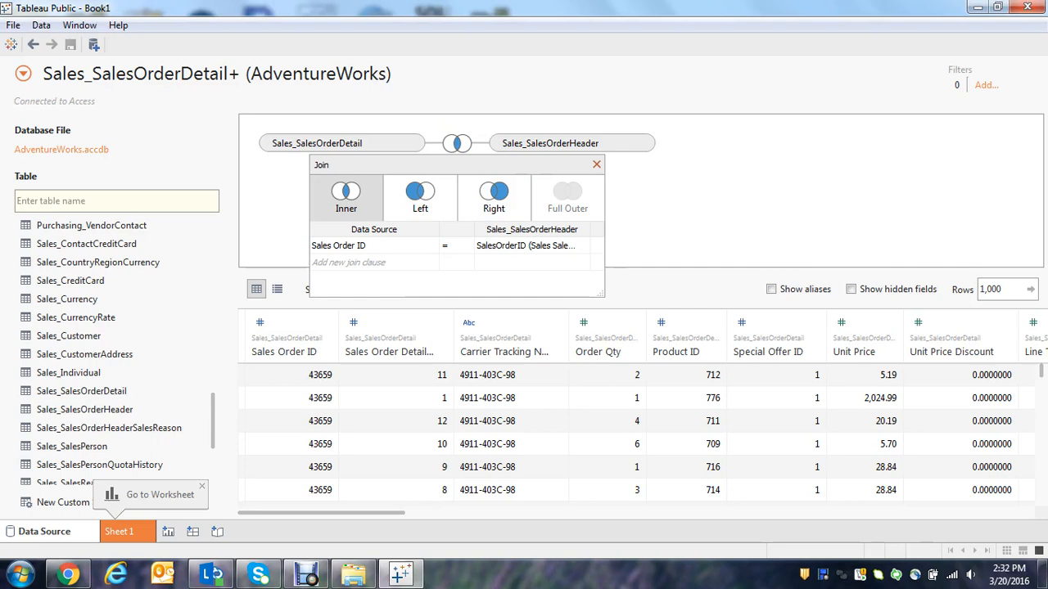
pyautogui.click(597, 164)
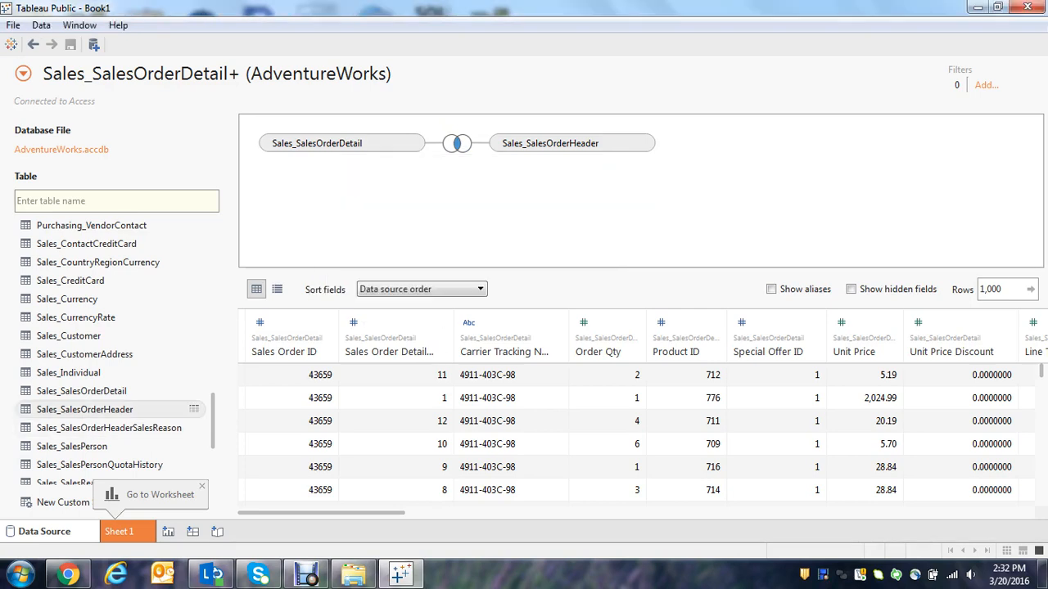
# Preview all columns of the Sales_SalesOrderHeader table, recheck the Sales_SalesOrderDetail data for comparison and close both previews.
pyautogui.click(194, 409)
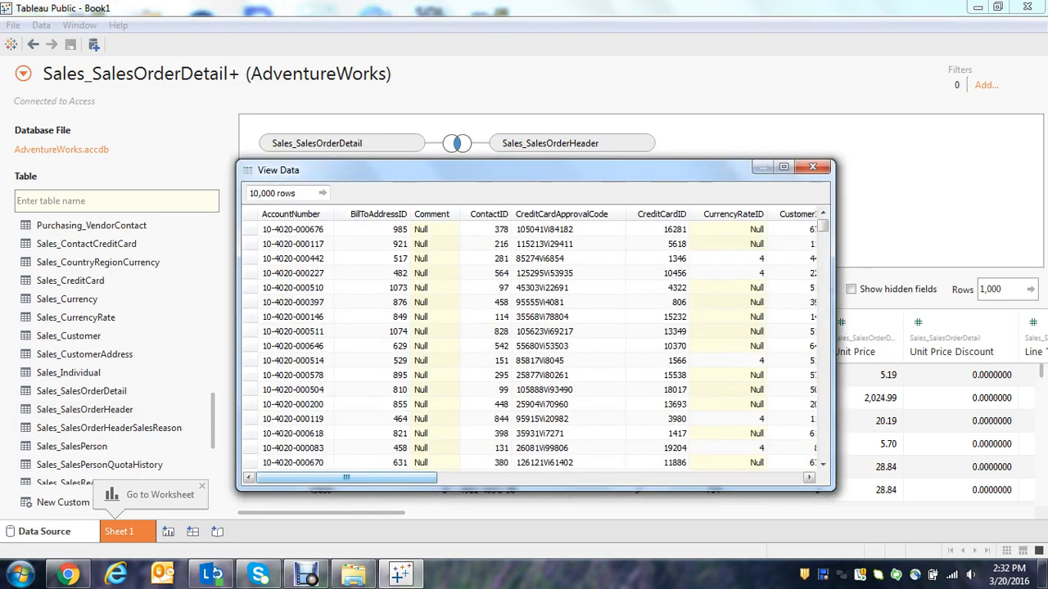
pyautogui.moveTo(346, 478); pyautogui.dragTo(366, 478)
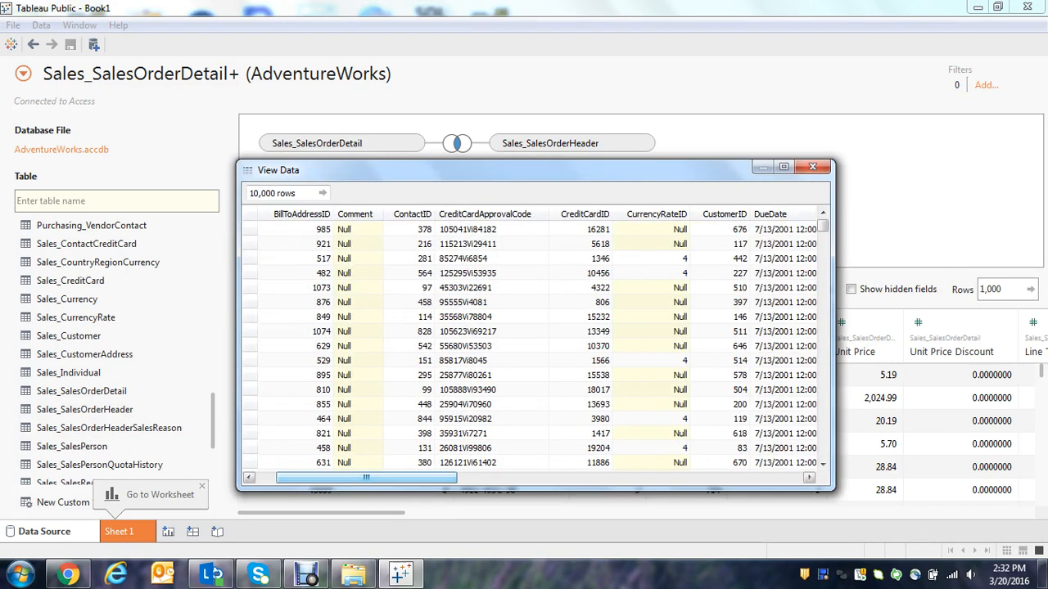
pyautogui.moveTo(367, 478); pyautogui.dragTo(427, 478)
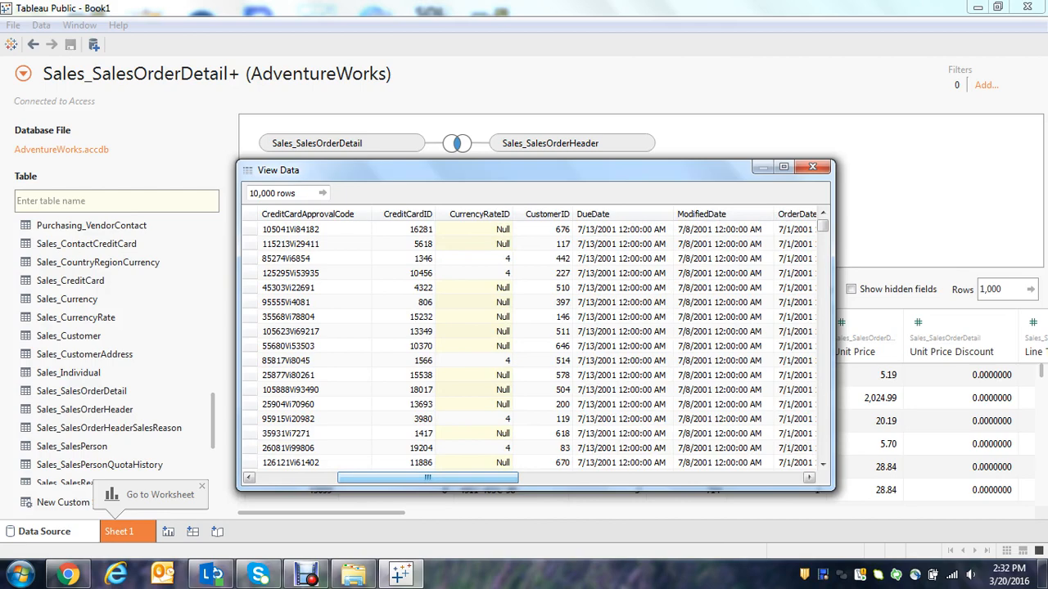
pyautogui.moveTo(426, 478); pyautogui.dragTo(610, 478)
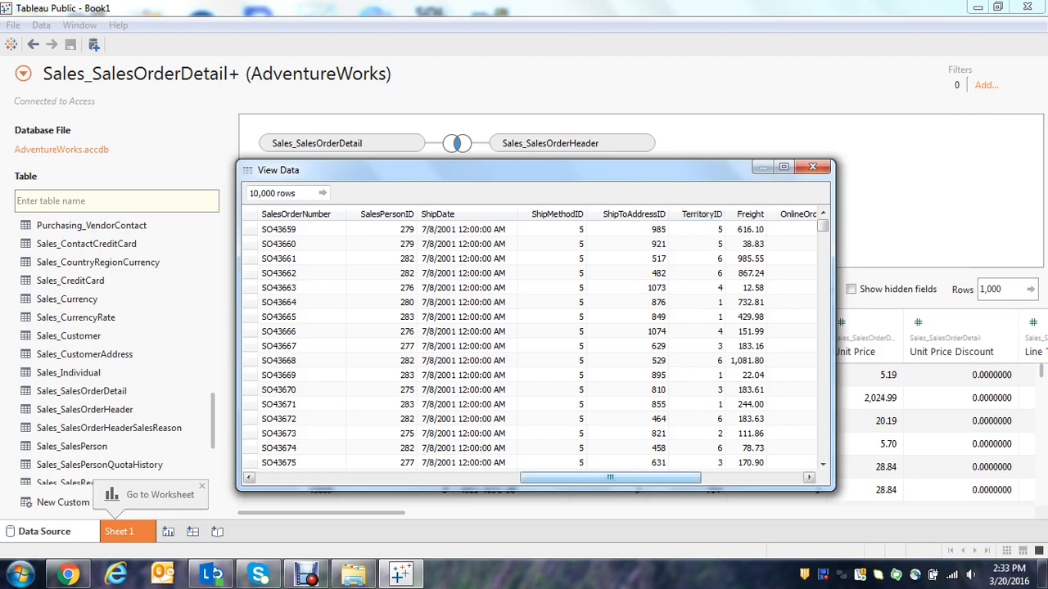
pyautogui.moveTo(610, 477); pyautogui.dragTo(346, 477)
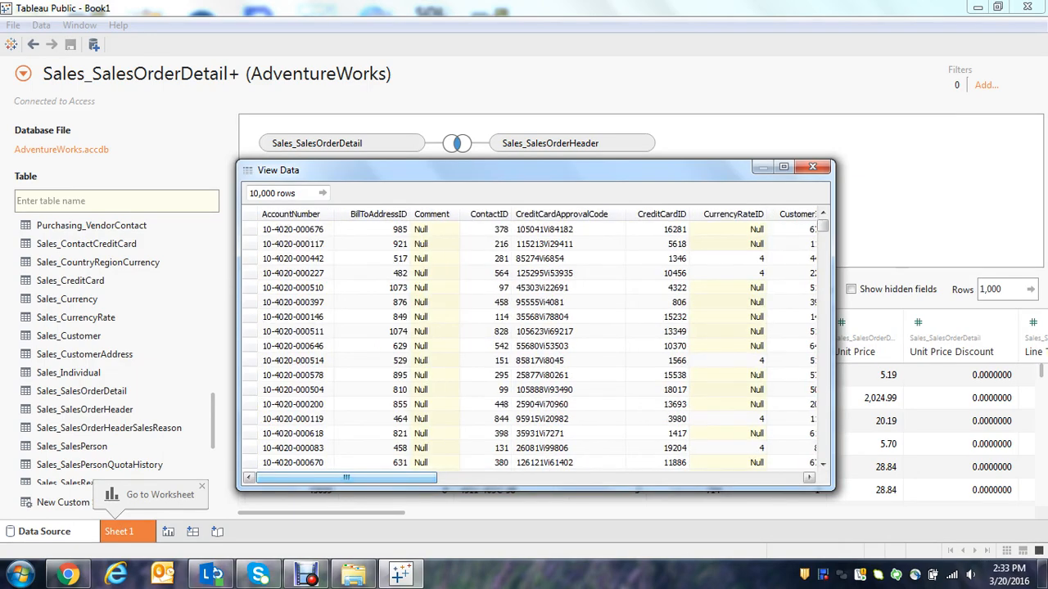
pyautogui.moveTo(347, 478); pyautogui.dragTo(710, 477)
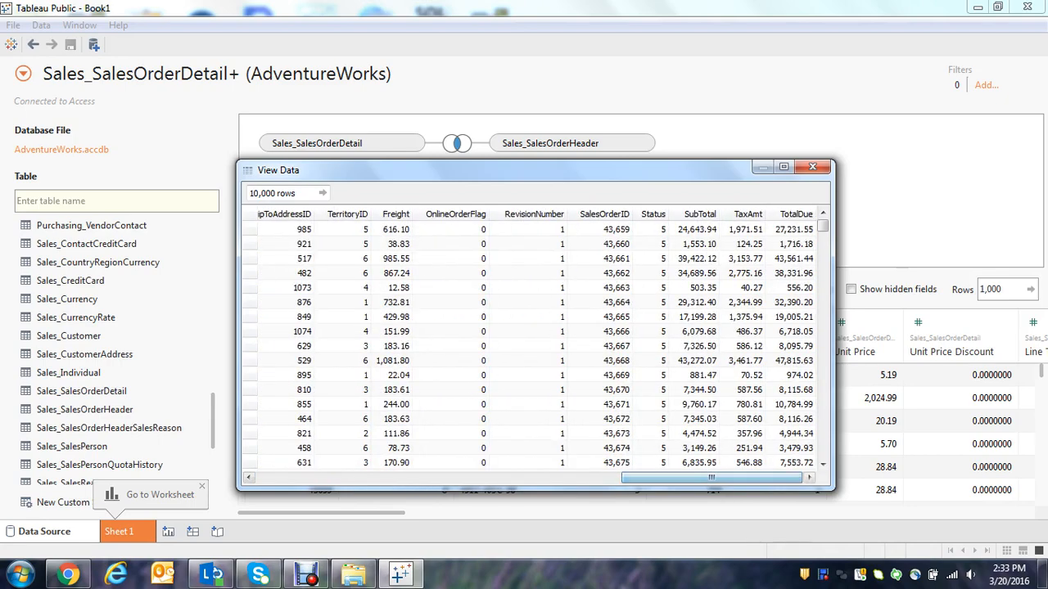
pyautogui.click(812, 167)
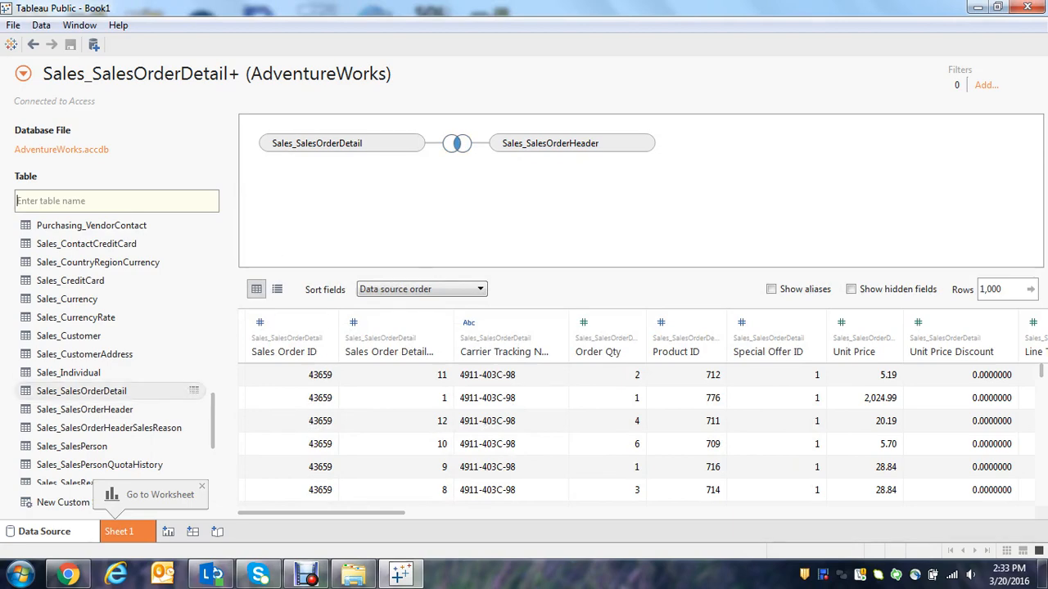
pyautogui.click(194, 390)
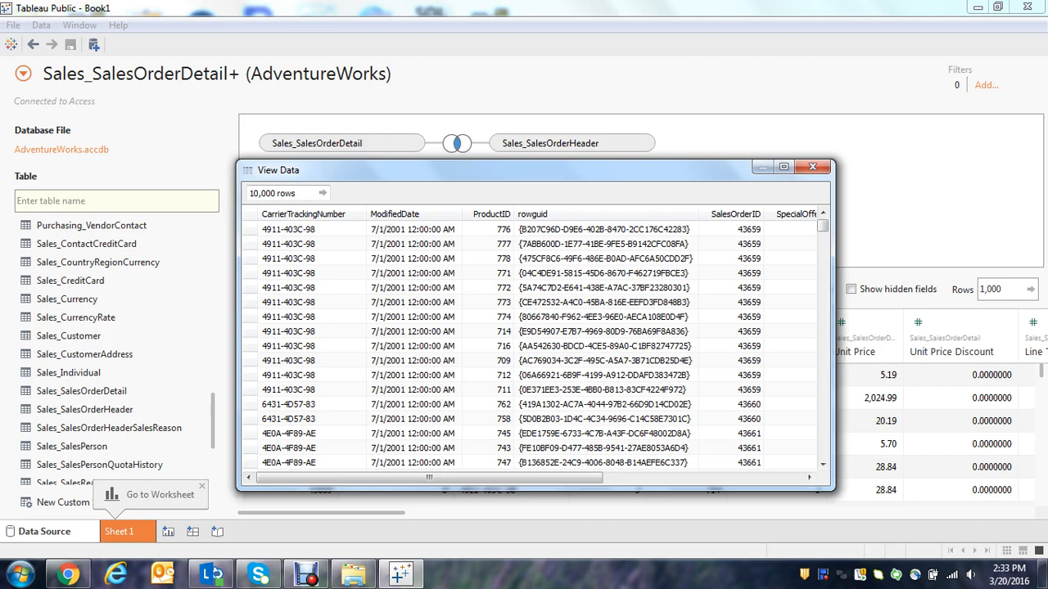
pyautogui.click(812, 167)
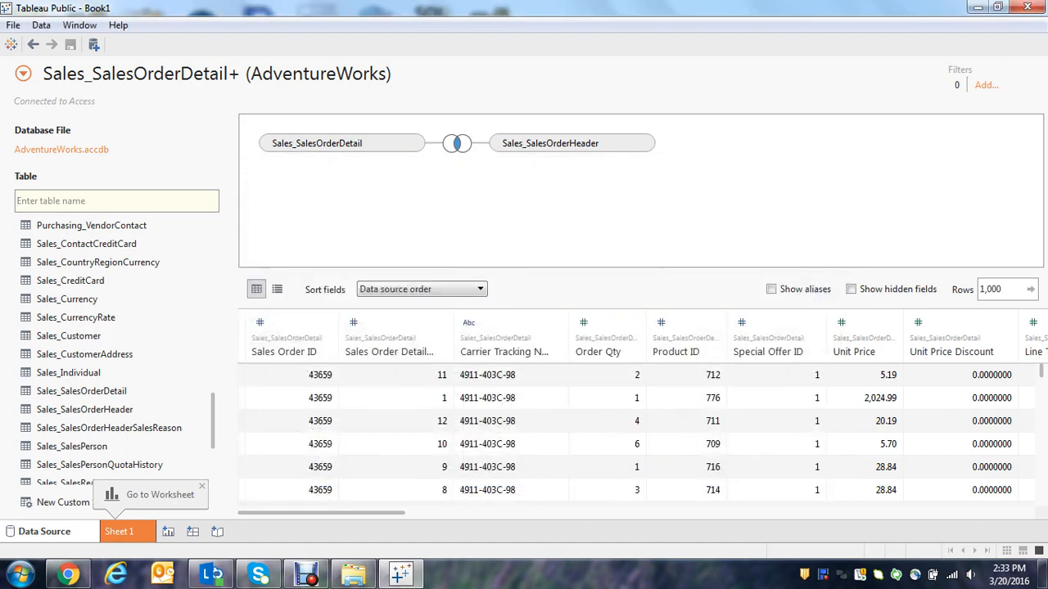
# Find the Production_Product table in the table list, examine its product names and numbers in a data preview and close the preview.
pyautogui.scroll(7, 123, 351)
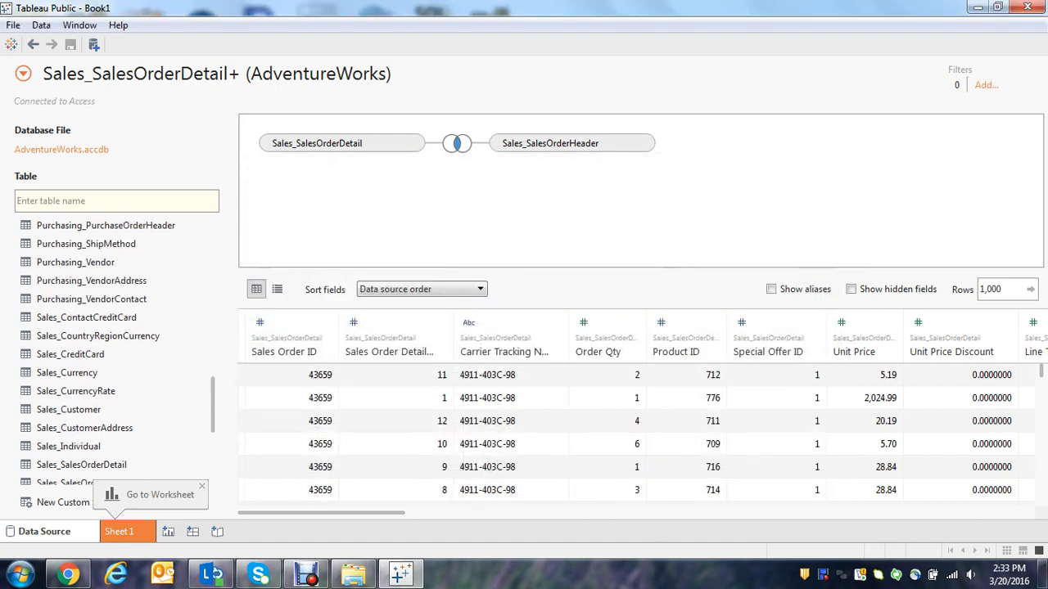
pyautogui.scroll(8, 122, 352)
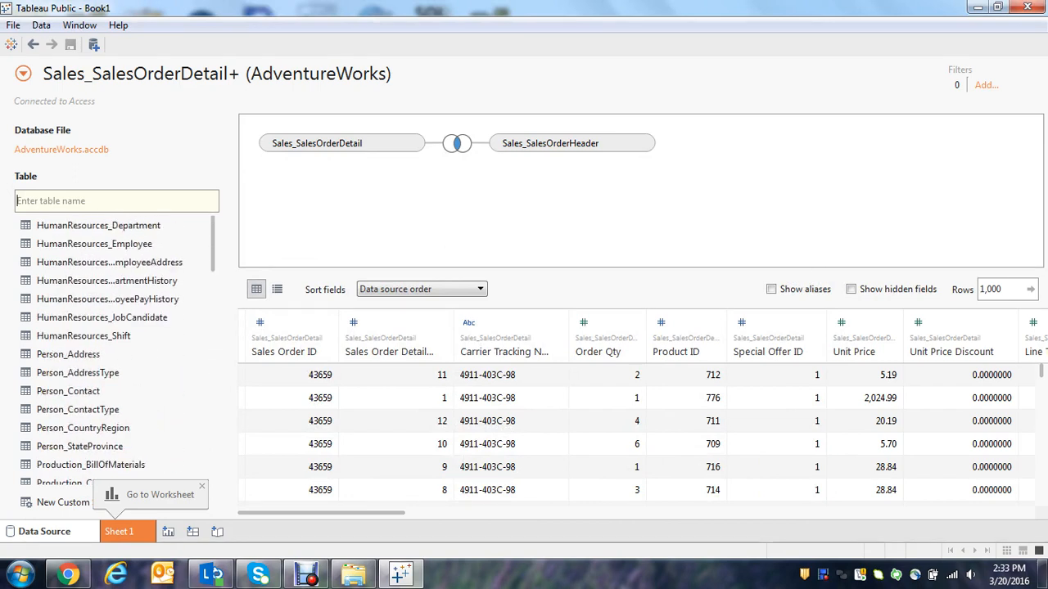
pyautogui.scroll(-5, 123, 352)
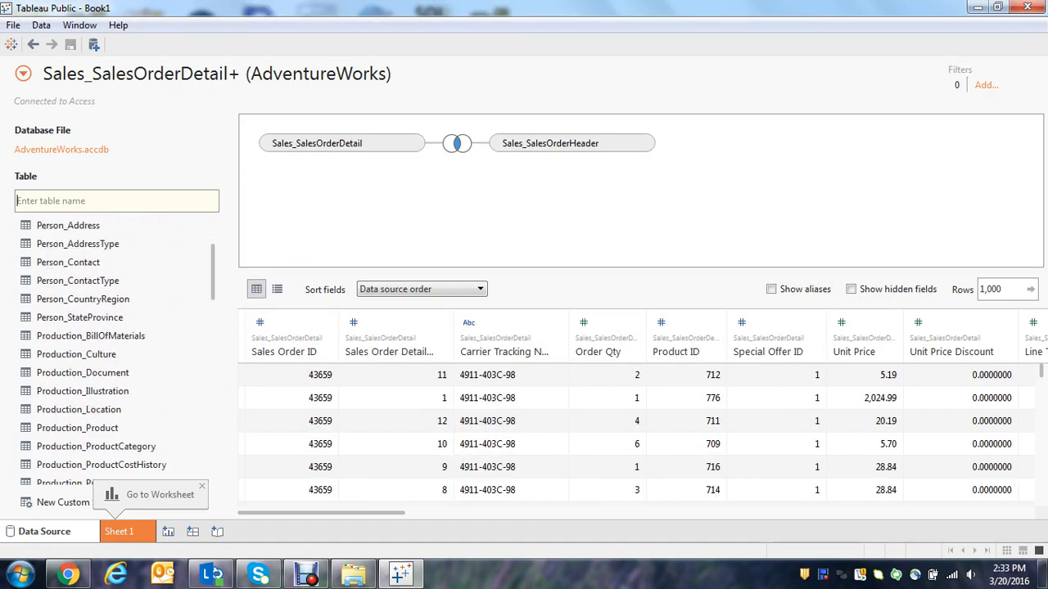
pyautogui.scroll(-1, 123, 352)
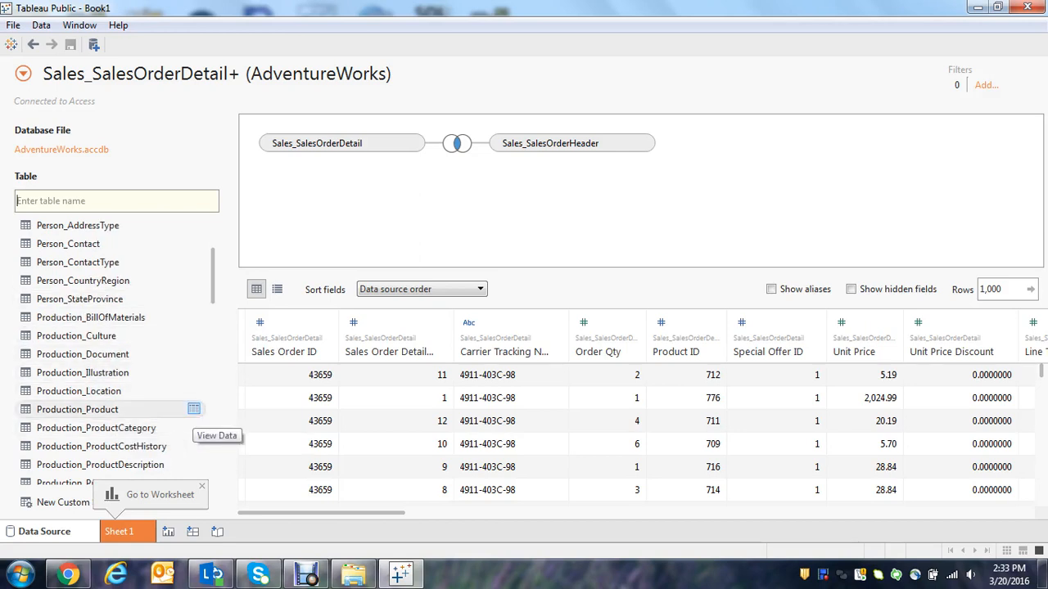
pyautogui.click(194, 408)
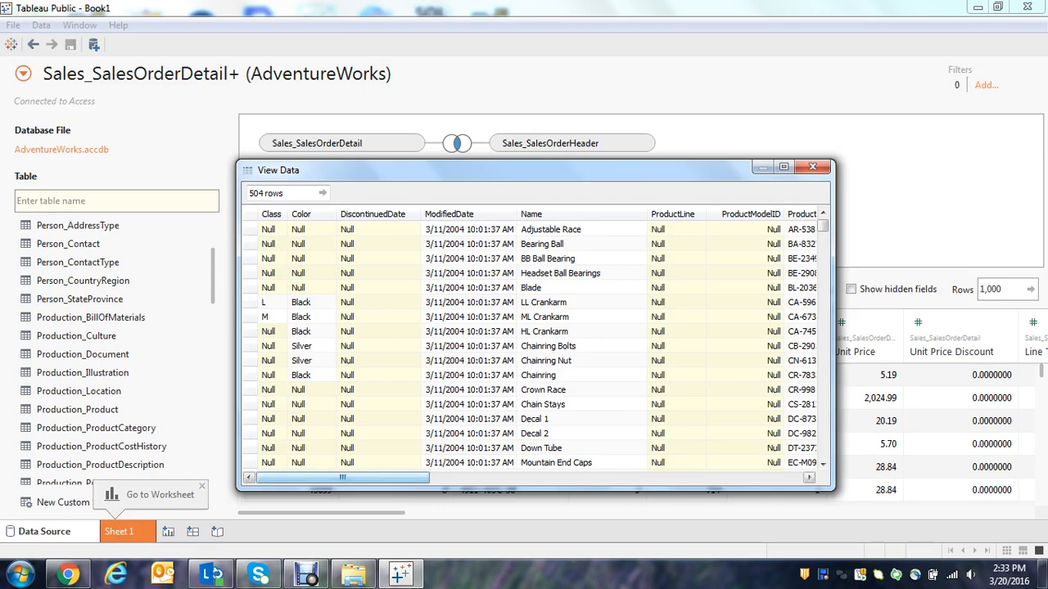
pyautogui.moveTo(342, 477); pyautogui.dragTo(430, 477)
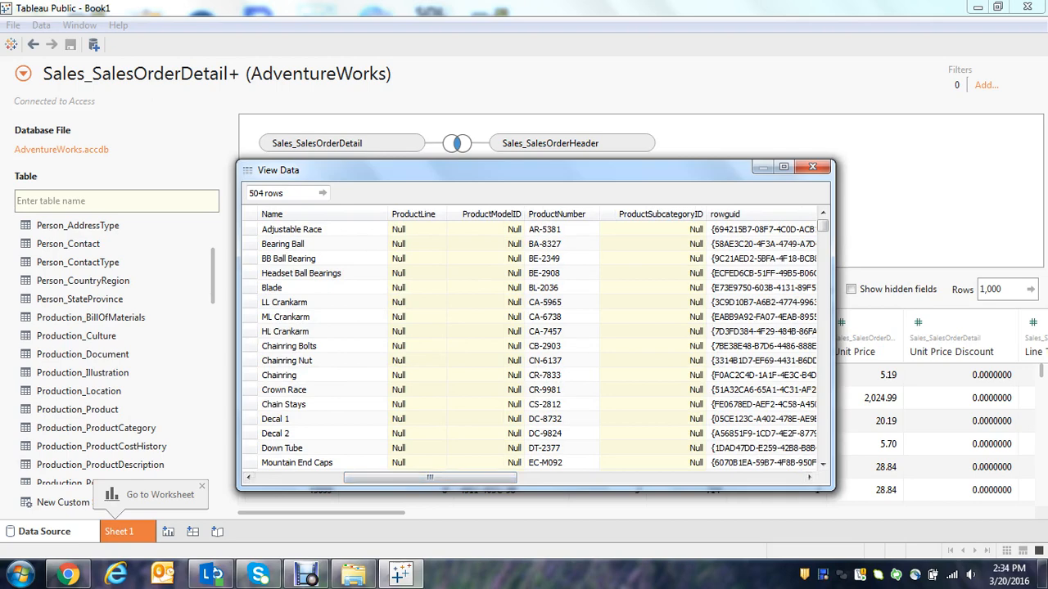
pyautogui.scroll(-10, 822, 464)
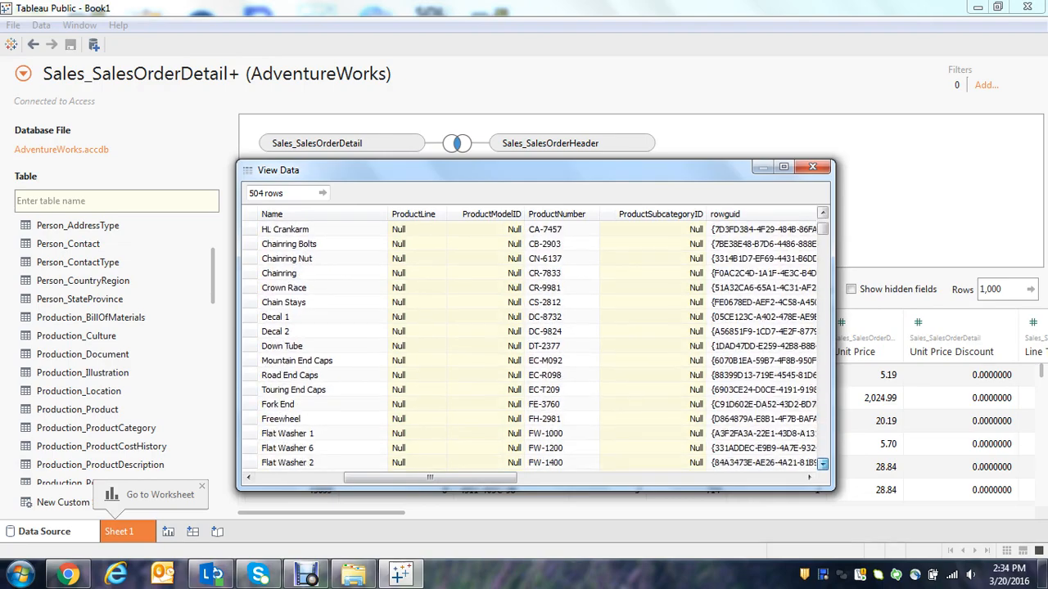
pyautogui.scroll(-13, 822, 463)
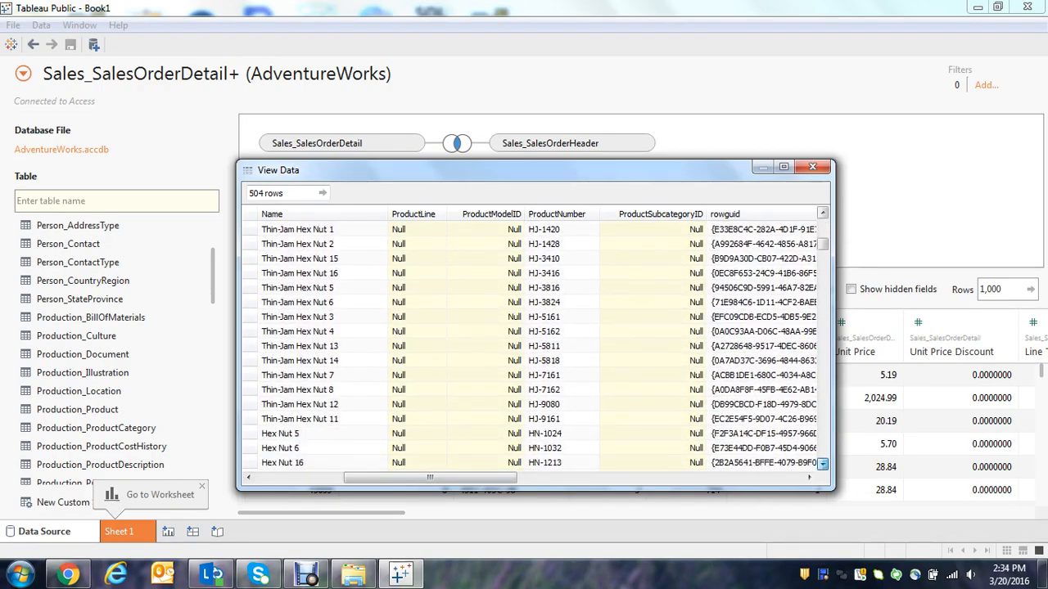
pyautogui.scroll(-12, 822, 464)
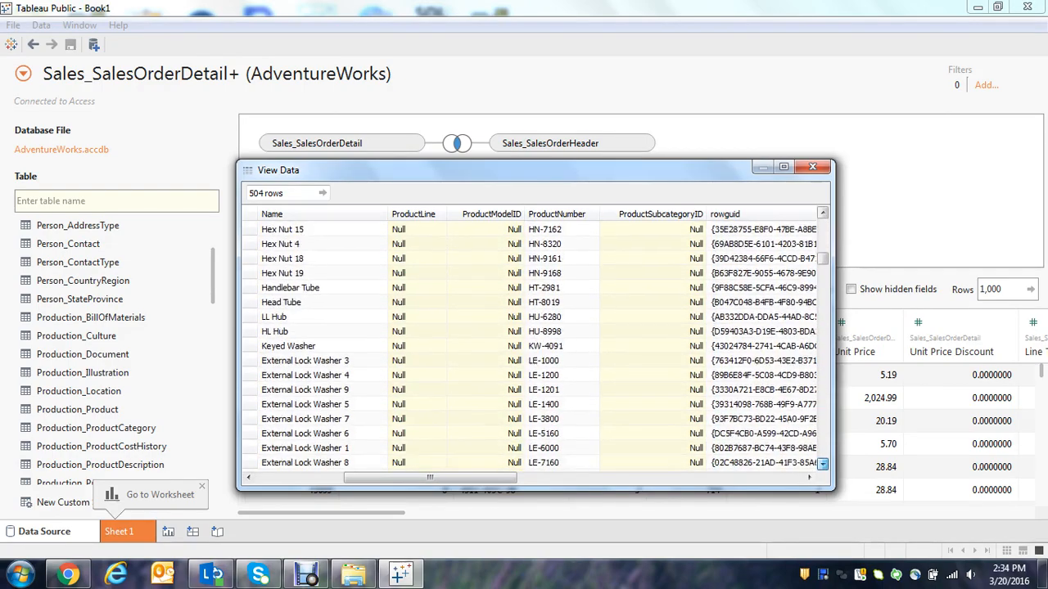
pyautogui.scroll(-12, 823, 463)
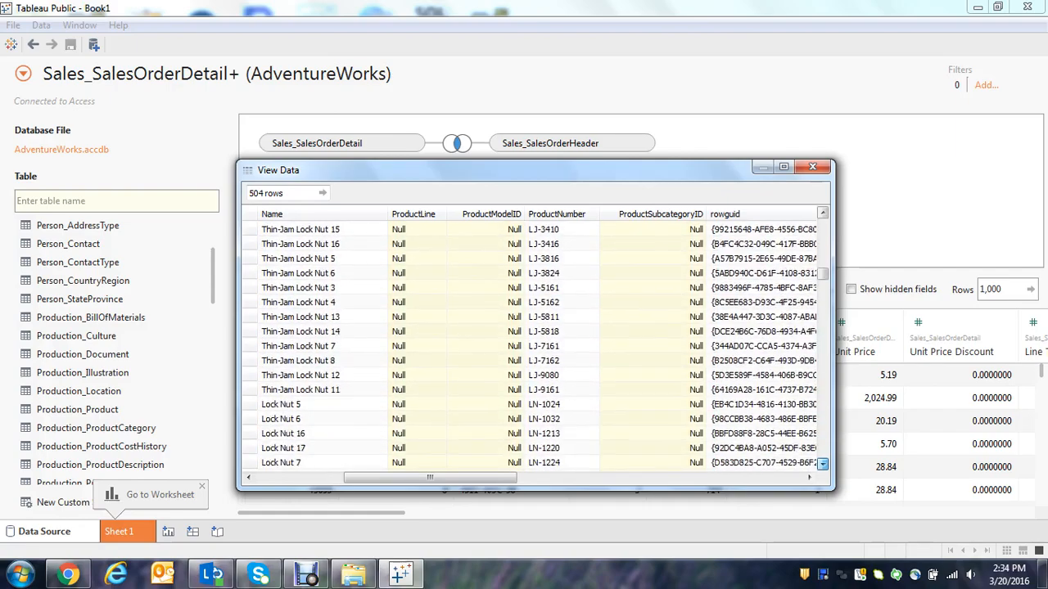
pyautogui.scroll(-12, 823, 463)
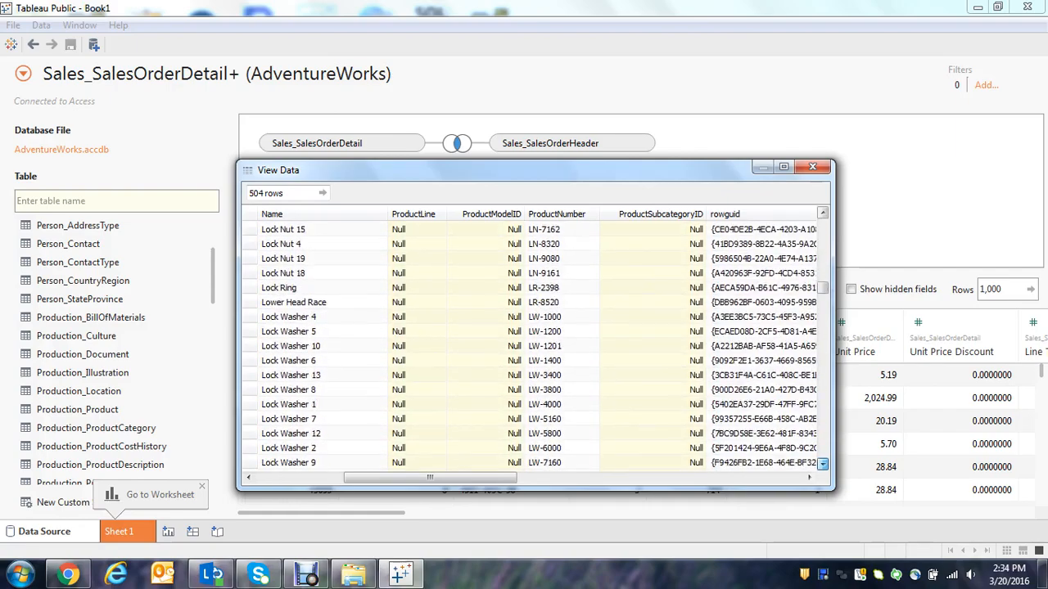
pyautogui.scroll(-12, 823, 463)
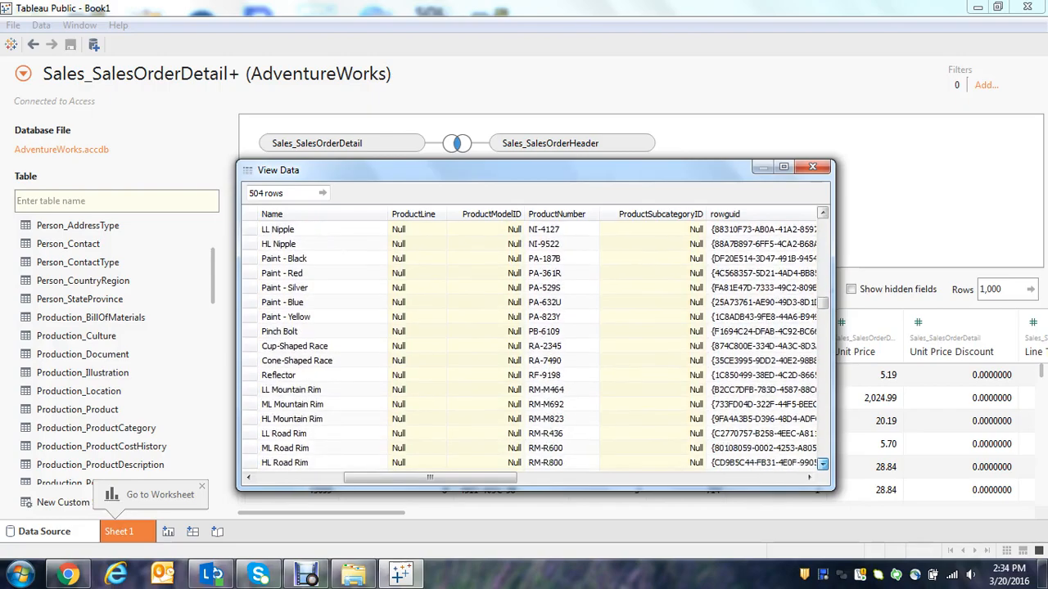
pyautogui.scroll(-12, 822, 463)
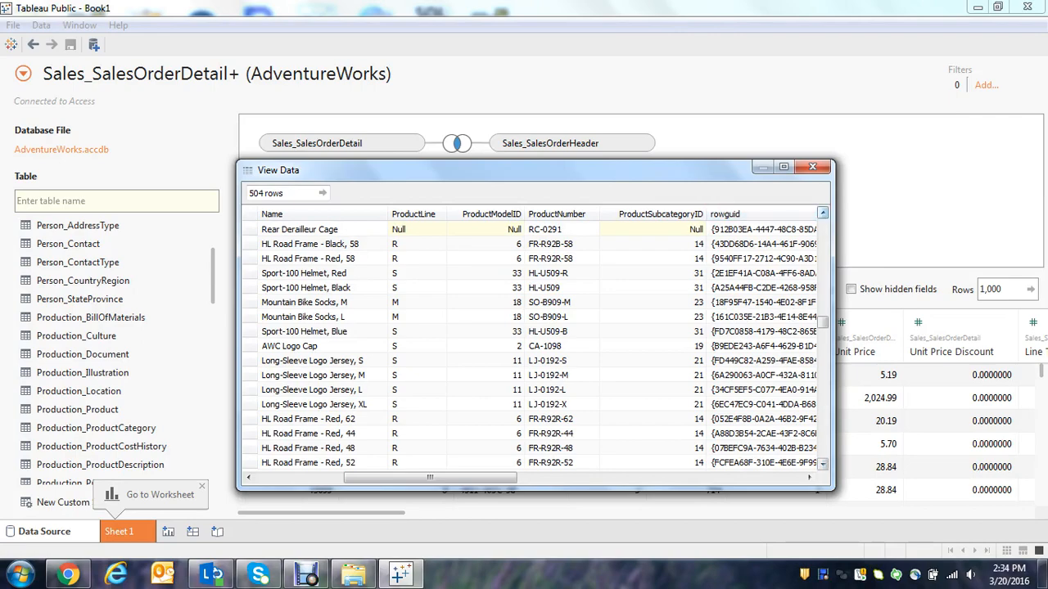
pyautogui.click(822, 213)
pyautogui.click(822, 212)
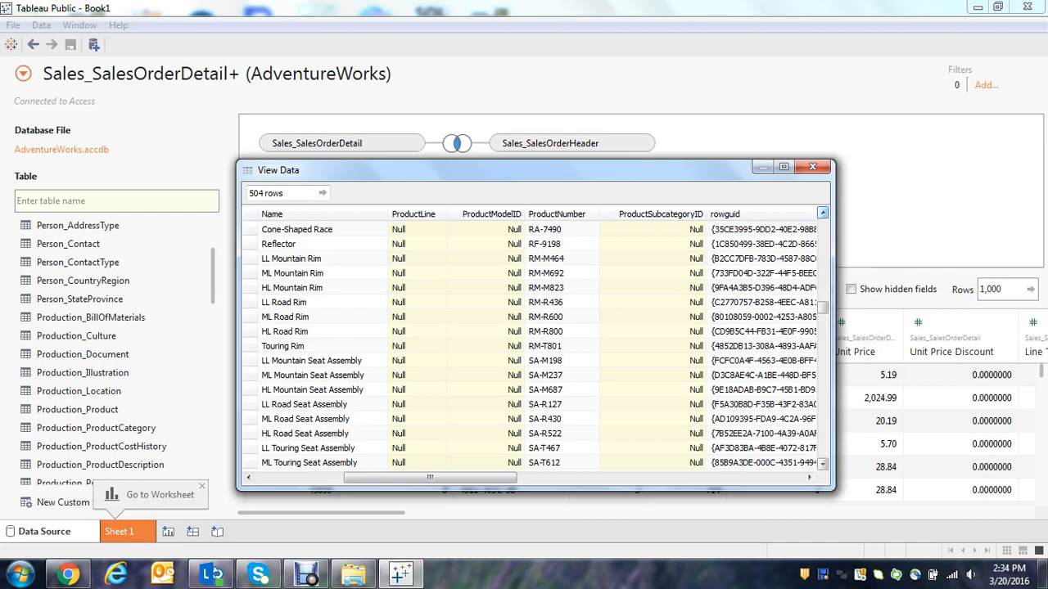
pyautogui.click(812, 167)
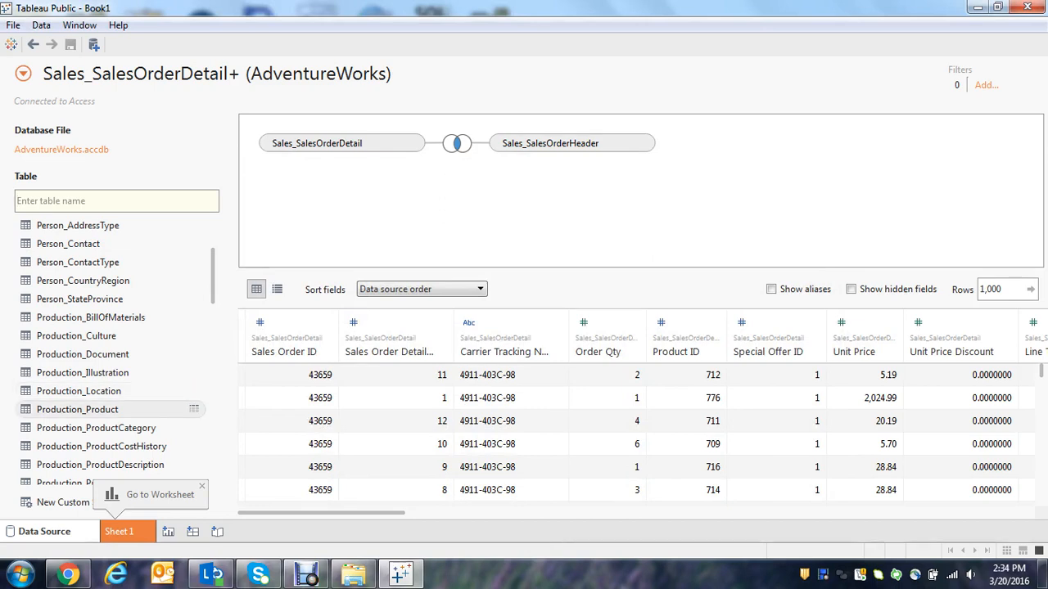
# Join the Production_Product table to Sales_SalesOrderDetail on the canvas, and check the join's type and clause.
pyautogui.doubleClick(77, 409)
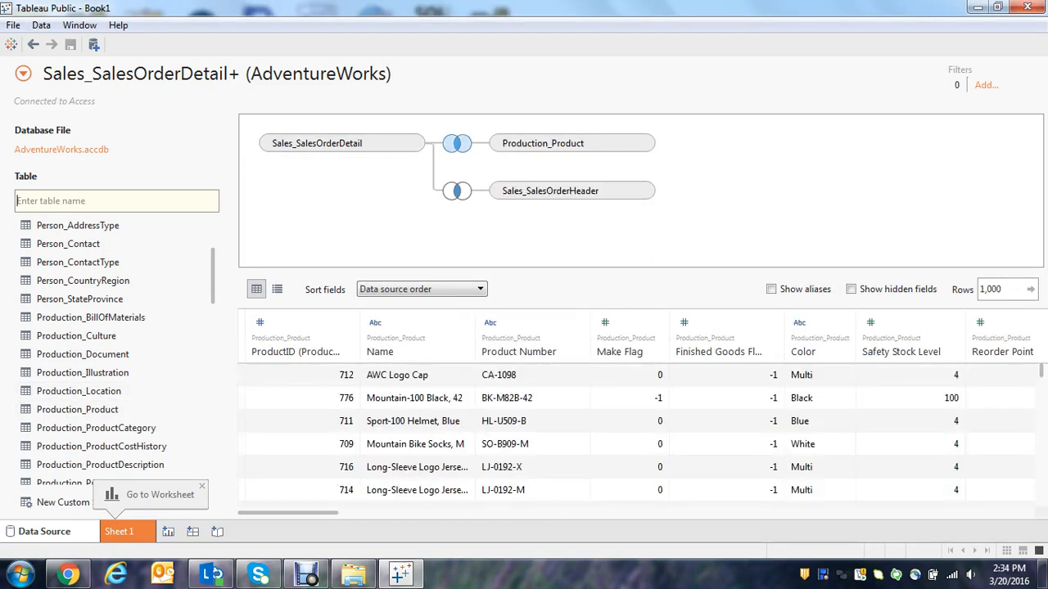
pyautogui.click(456, 143)
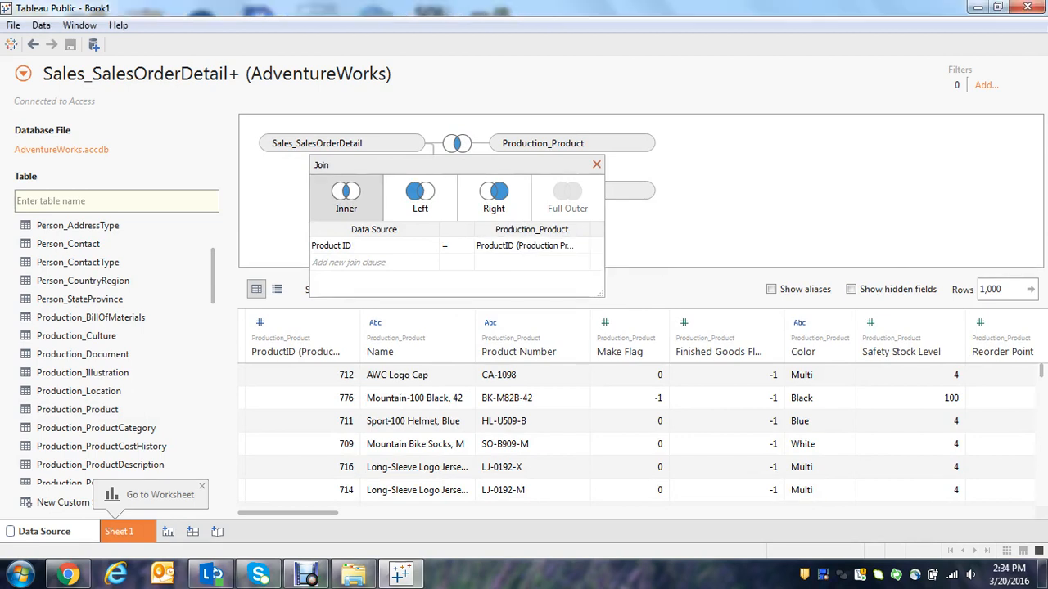
pyautogui.click(596, 164)
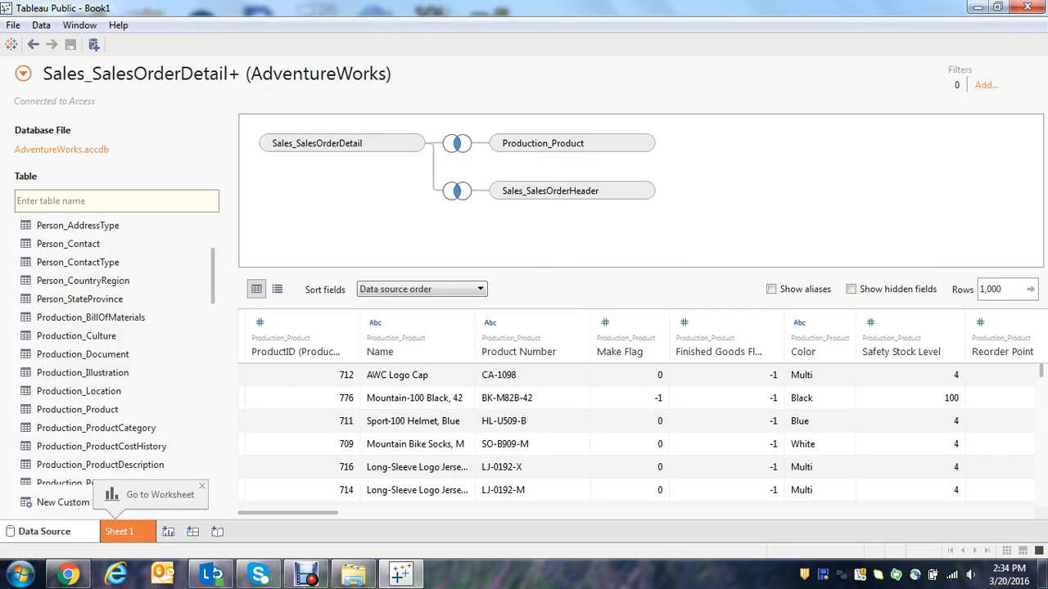
# Find the Production_ProductSubcategory table in the table list, examine its names and category IDs in a data preview and close the preview.
pyautogui.scroll(-2, 114, 344)
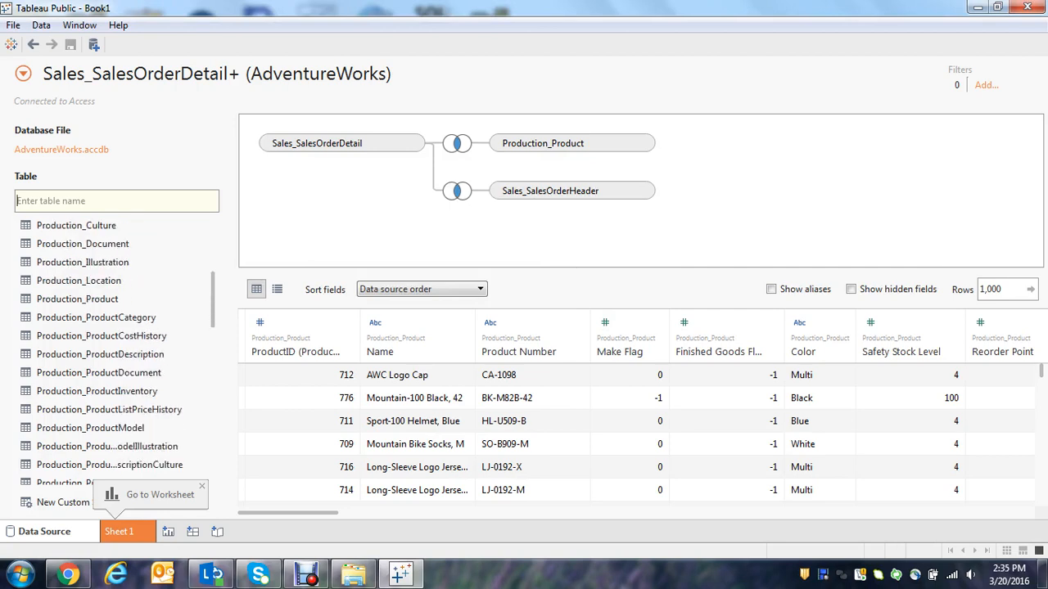
pyautogui.scroll(-2, 114, 344)
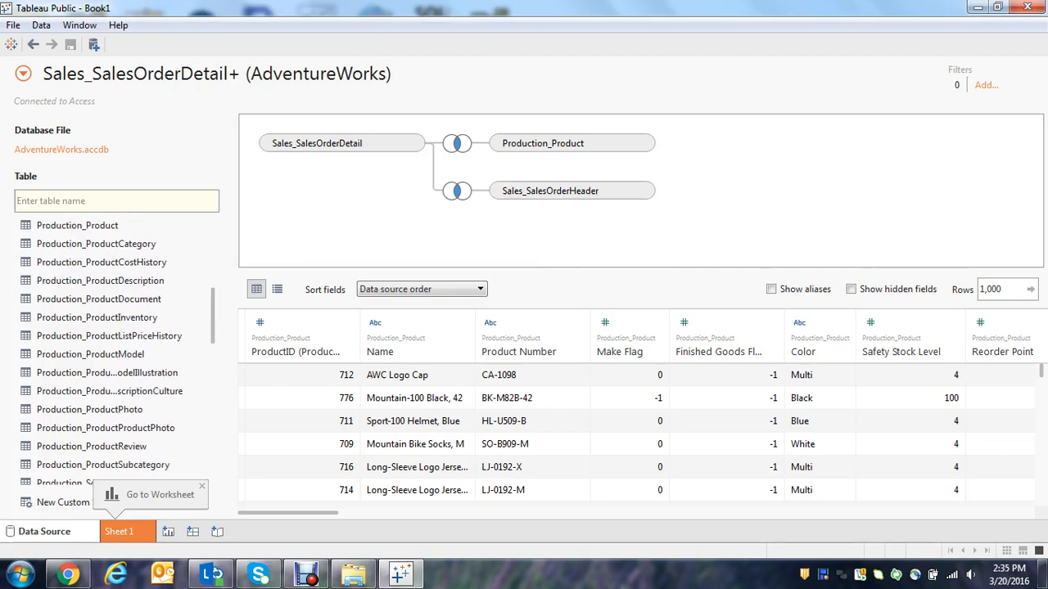
pyautogui.scroll(-1, 115, 344)
pyautogui.scroll(-1, 114, 344)
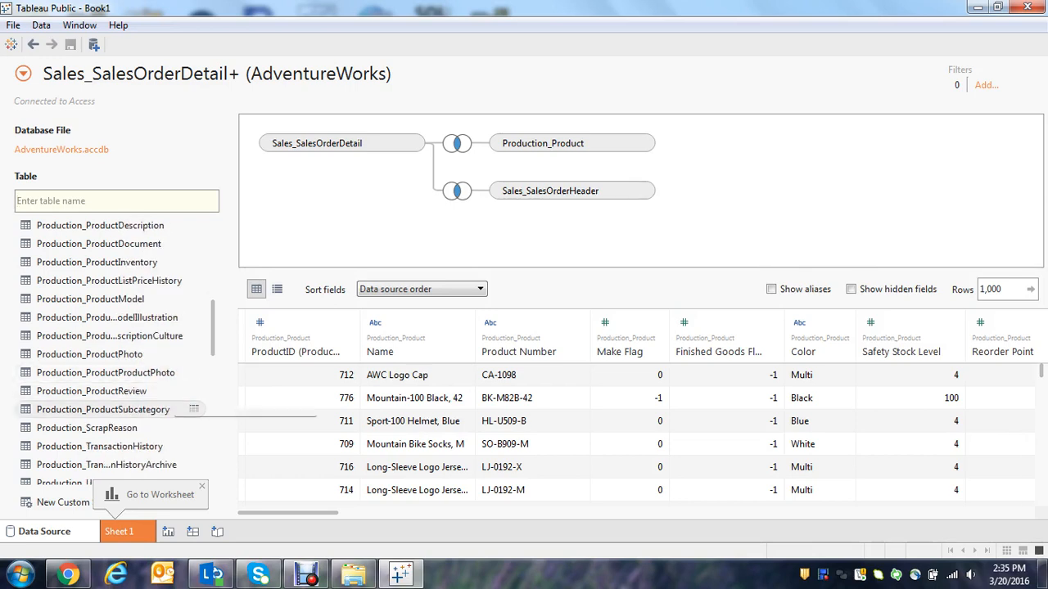
pyautogui.click(194, 408)
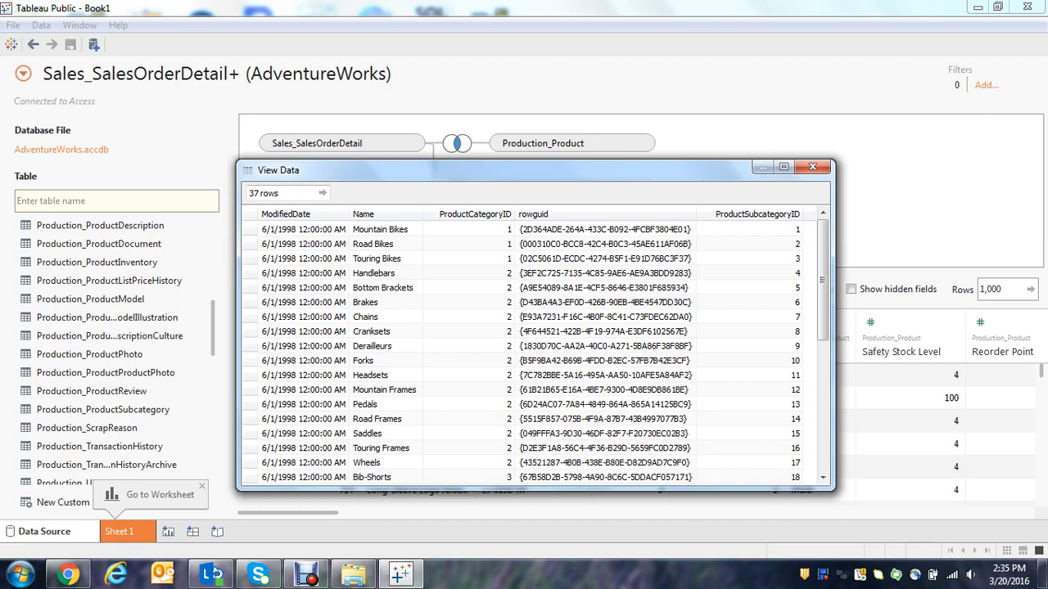
pyautogui.moveTo(822, 280)
pyautogui.mouseDown()
pyautogui.moveTo(822, 368)
pyautogui.moveTo(822, 280)
pyautogui.mouseUp()
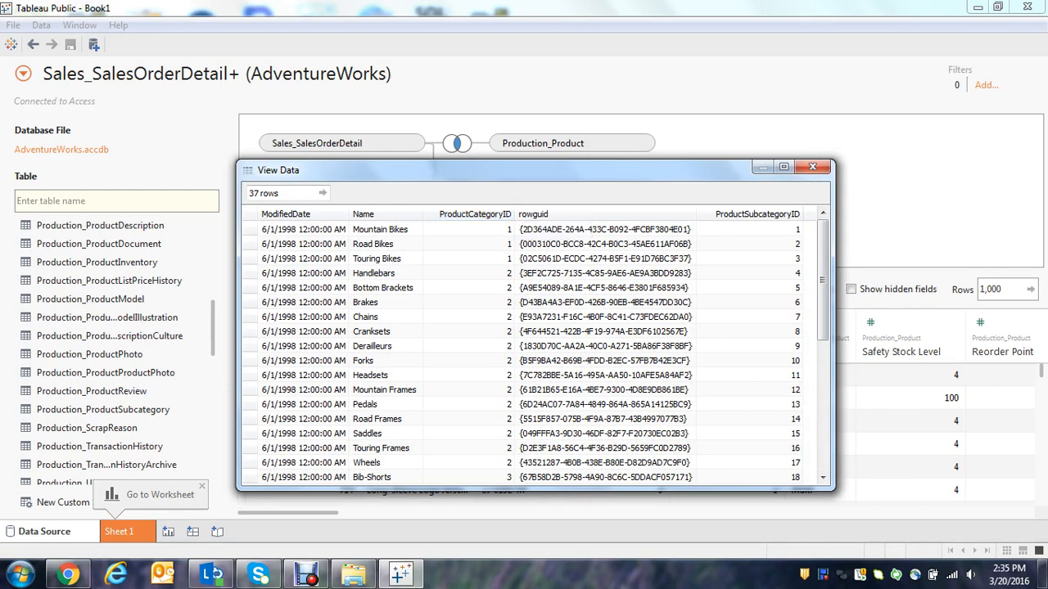
pyautogui.click(811, 167)
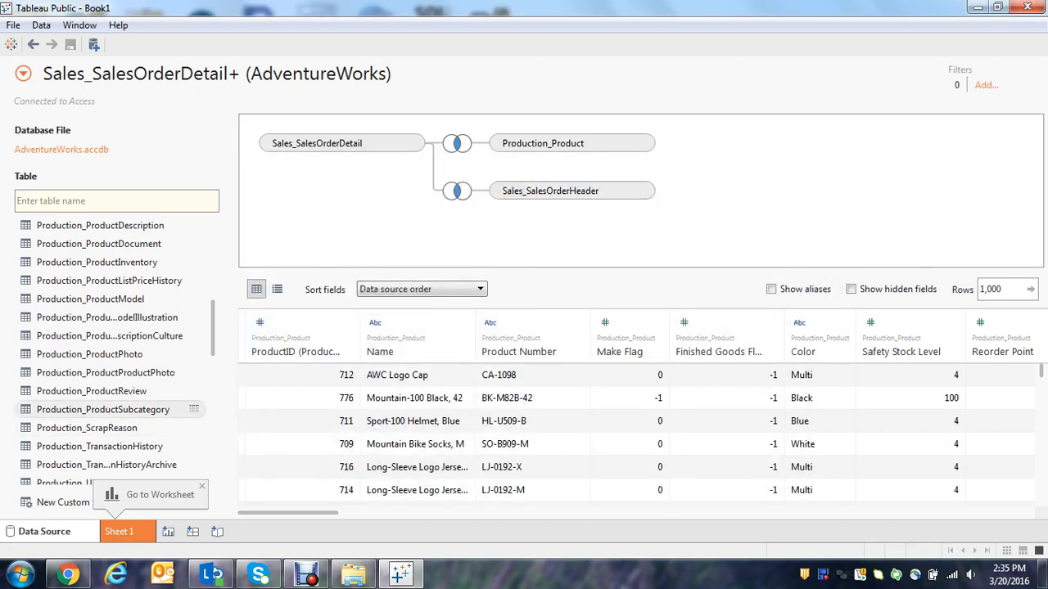
# Add the Production_ProductSubcategory table to the canvas and set its side of the join clause to ProductSubcategoryID.
pyautogui.doubleClick(176, 409)
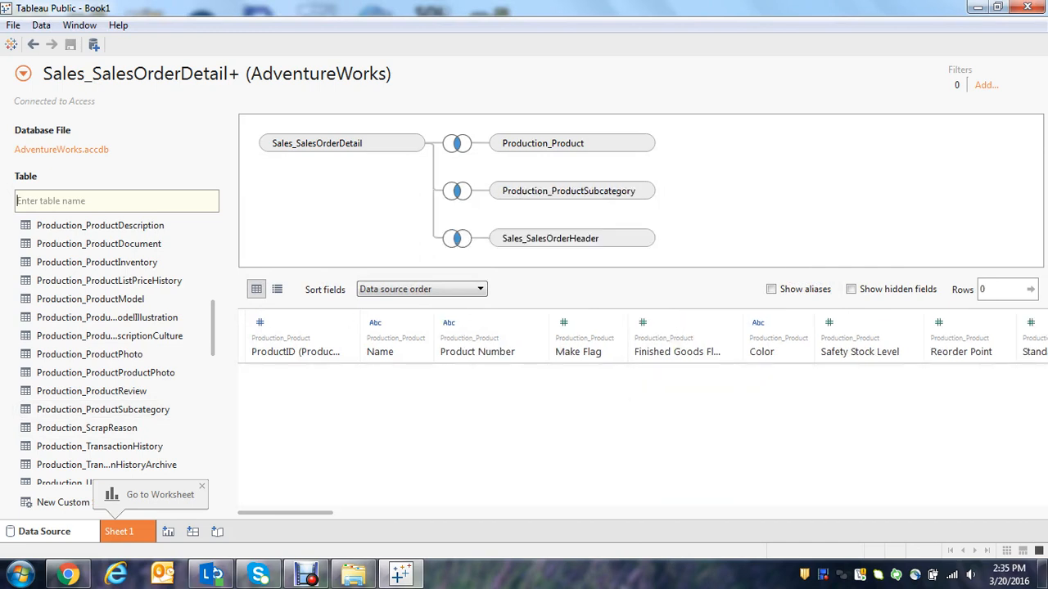
pyautogui.click(456, 190)
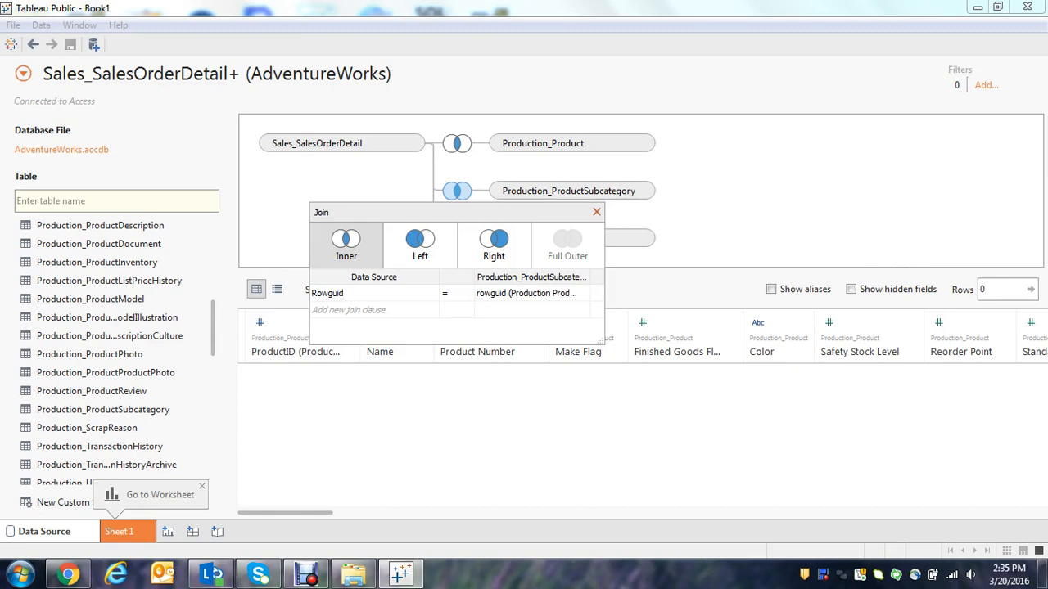
pyautogui.moveTo(597, 293)
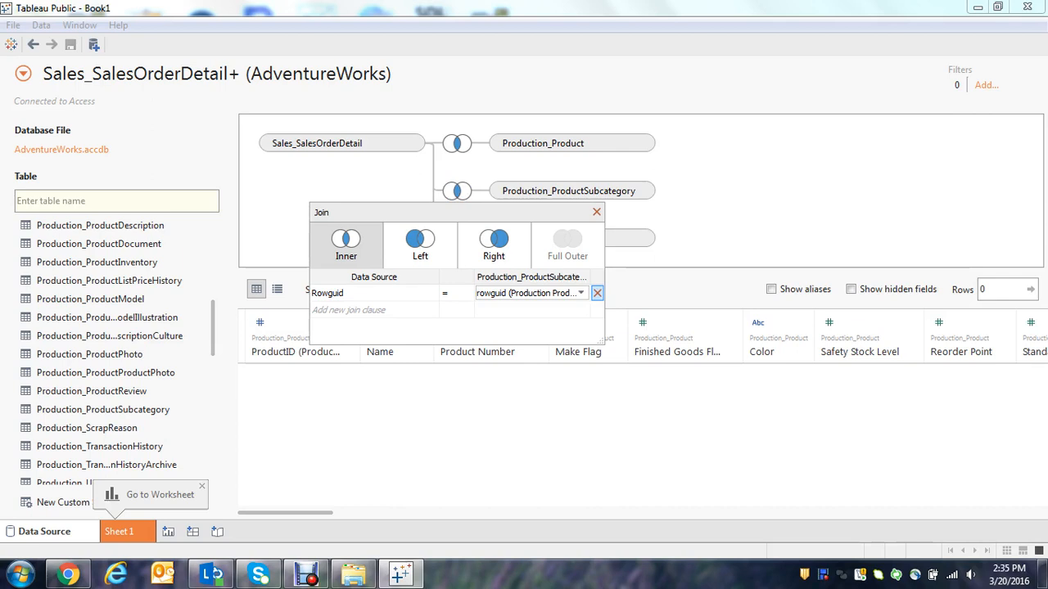
pyautogui.click(581, 293)
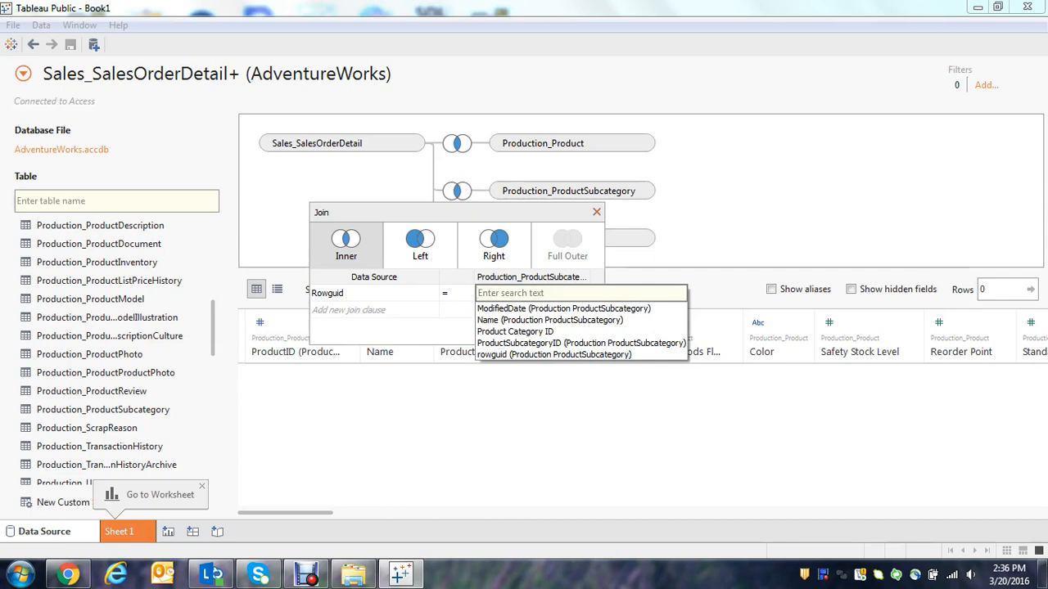
pyautogui.click(581, 343)
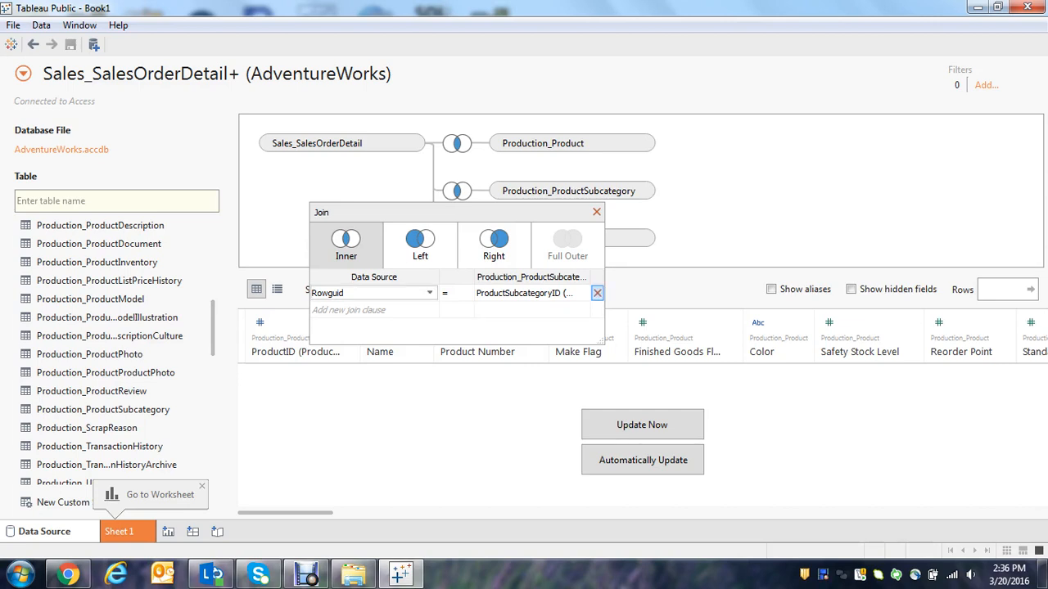
# Set the data source side of the Production_ProductSubcategory join to Product Subcategory ID from Production_Product and close the join settings.
pyautogui.click(430, 293)
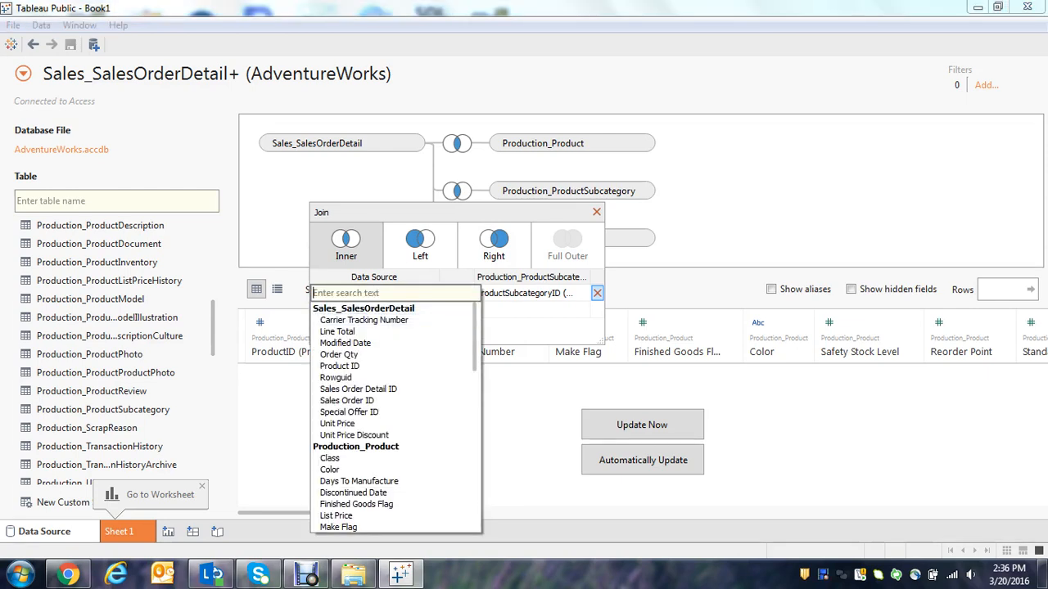
pyautogui.scroll(-1, 395, 417)
pyautogui.scroll(-2, 395, 417)
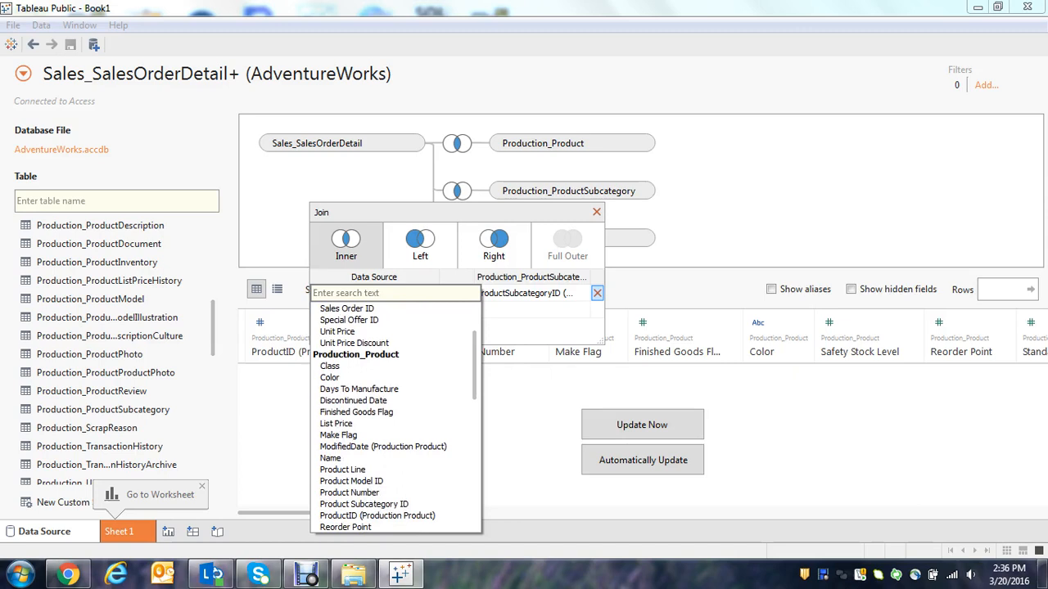
pyautogui.scroll(-3, 394, 416)
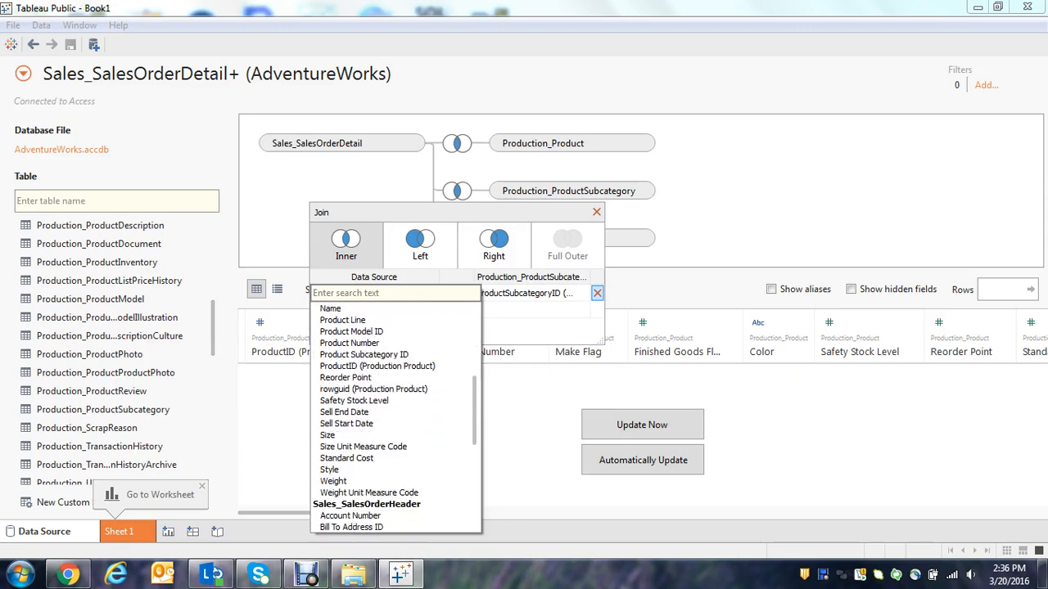
pyautogui.scroll(4, 395, 417)
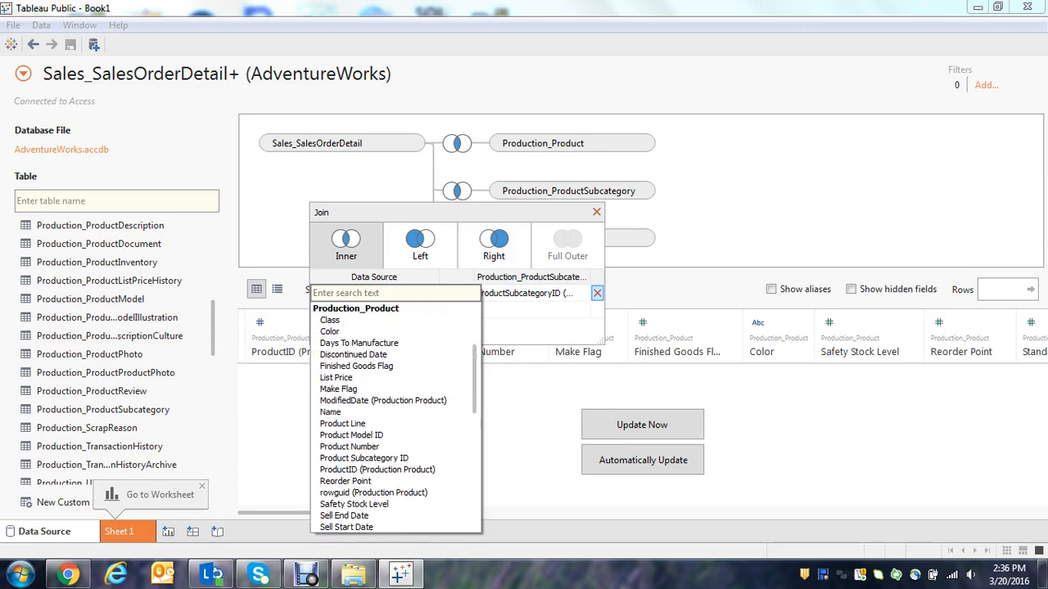
pyautogui.scroll(-9, 394, 417)
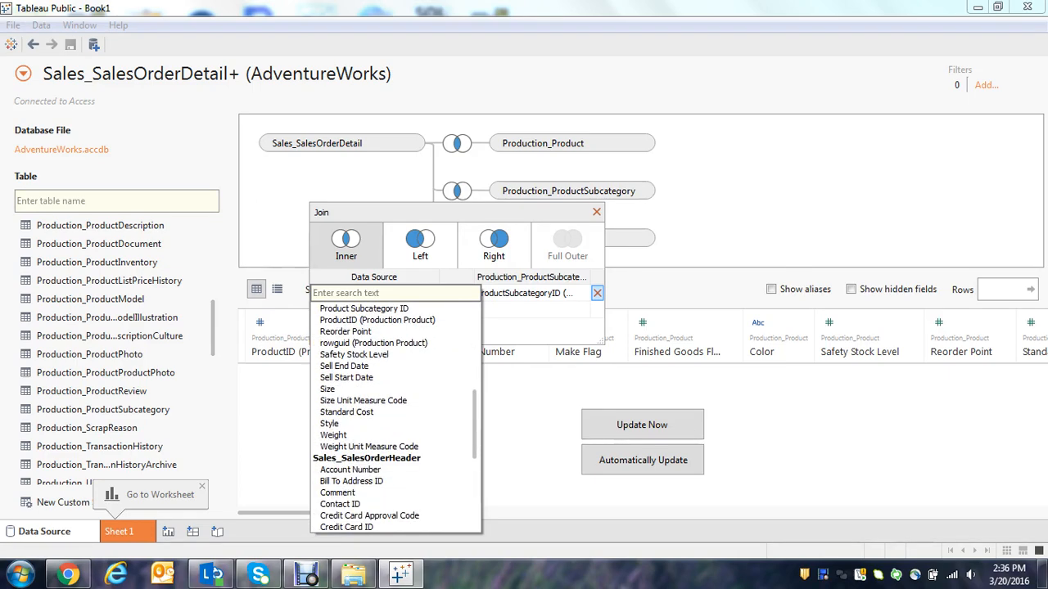
pyautogui.scroll(15, 396, 417)
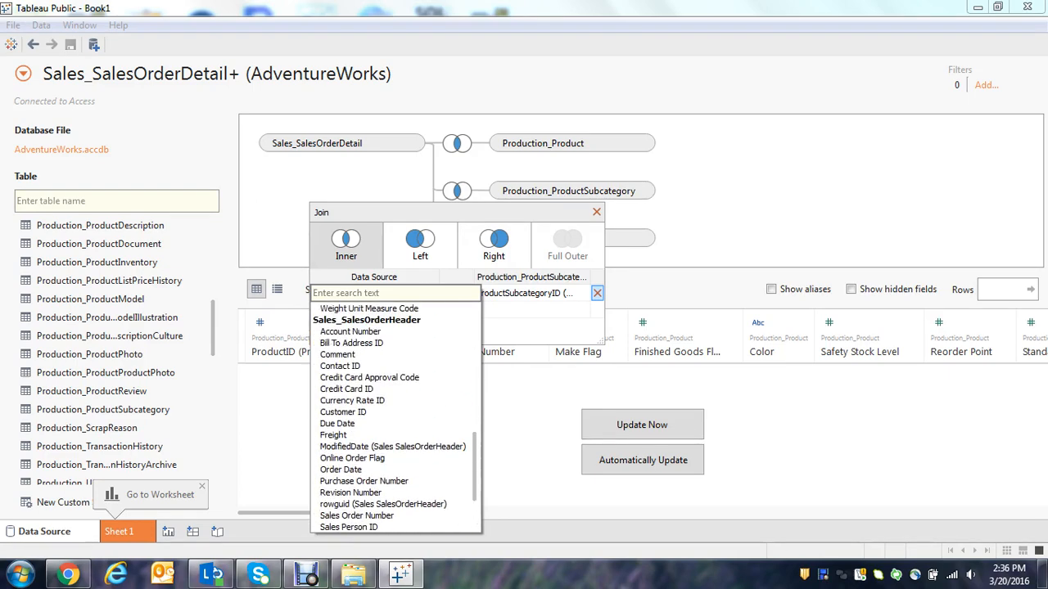
pyautogui.scroll(3, 396, 418)
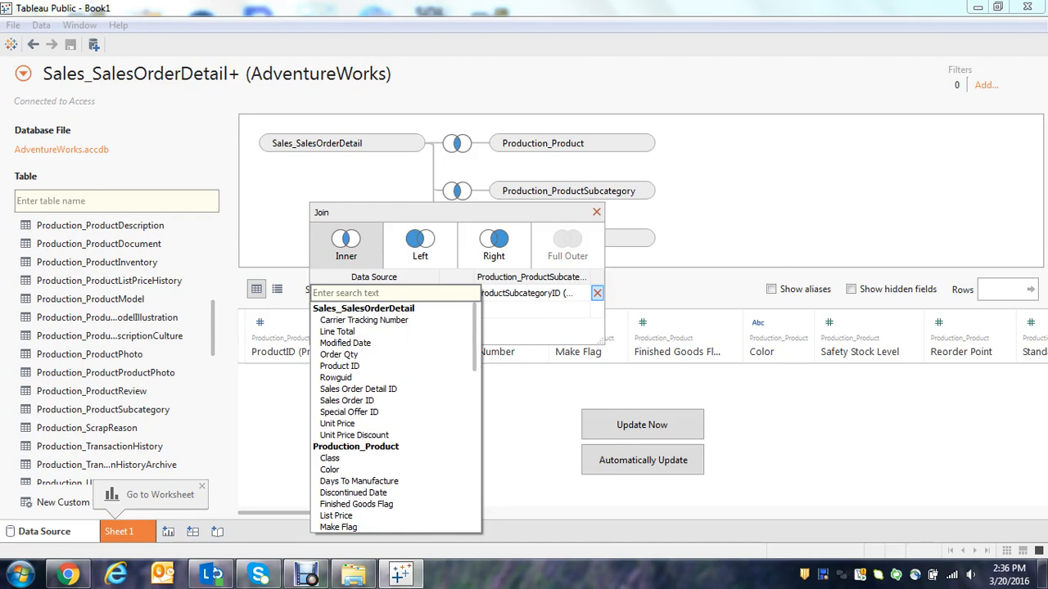
pyautogui.scroll(-3, 392, 417)
pyautogui.scroll(-2, 395, 417)
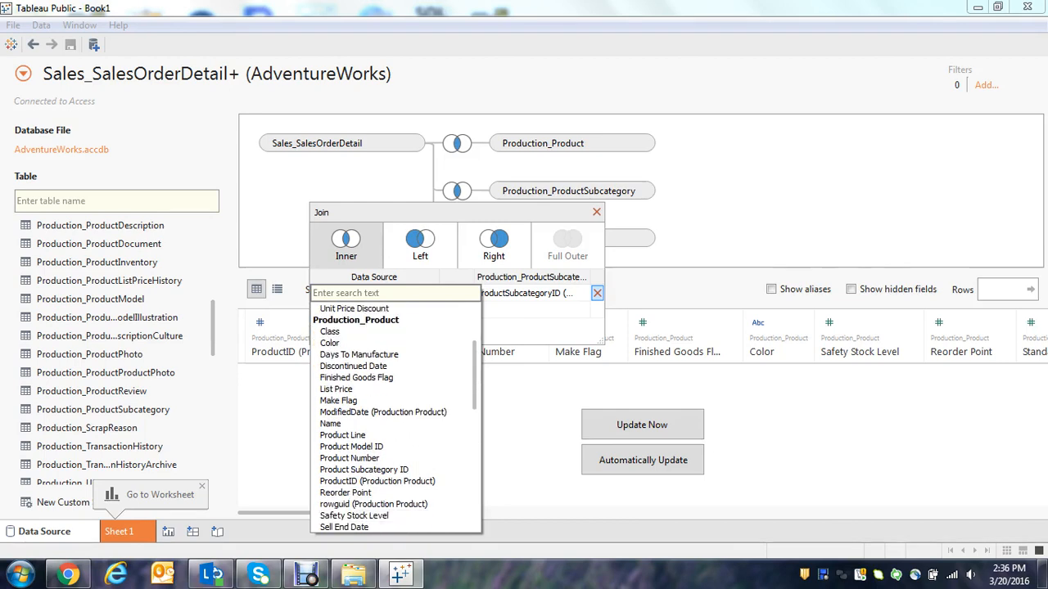
pyautogui.scroll(-1, 394, 418)
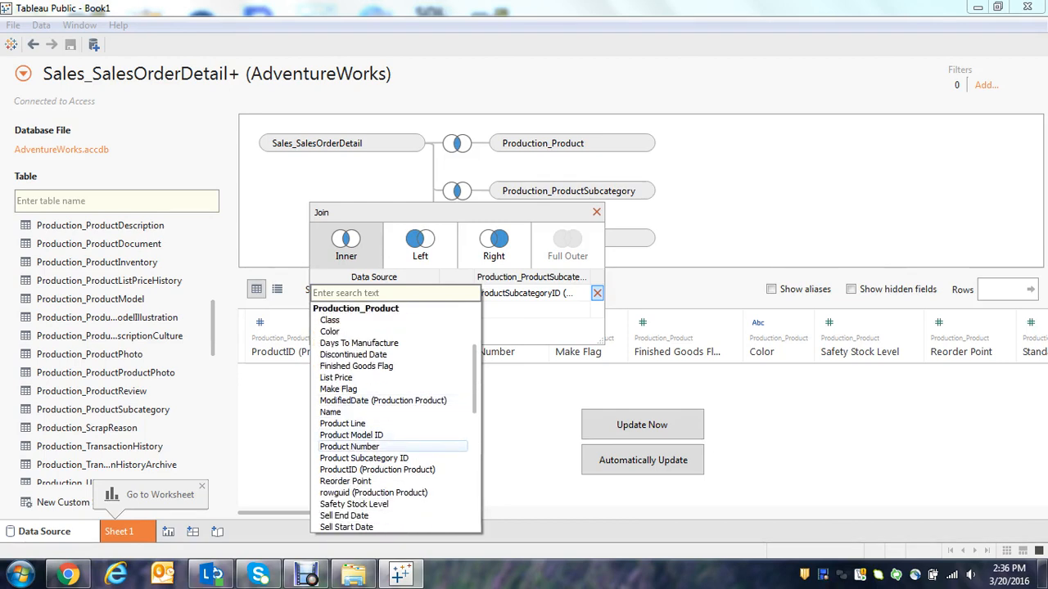
pyautogui.click(364, 457)
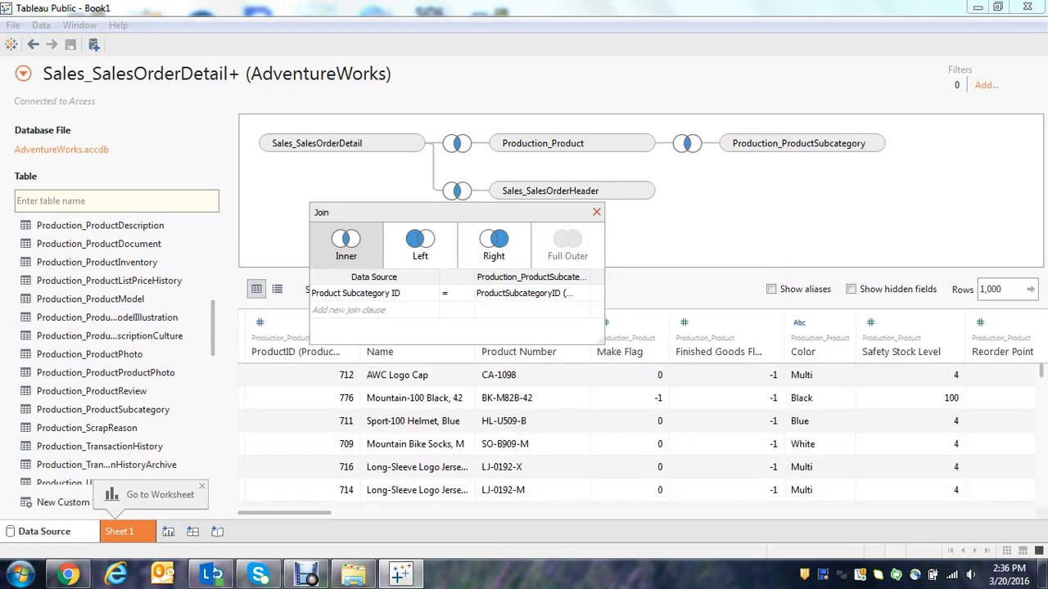
pyautogui.click(596, 212)
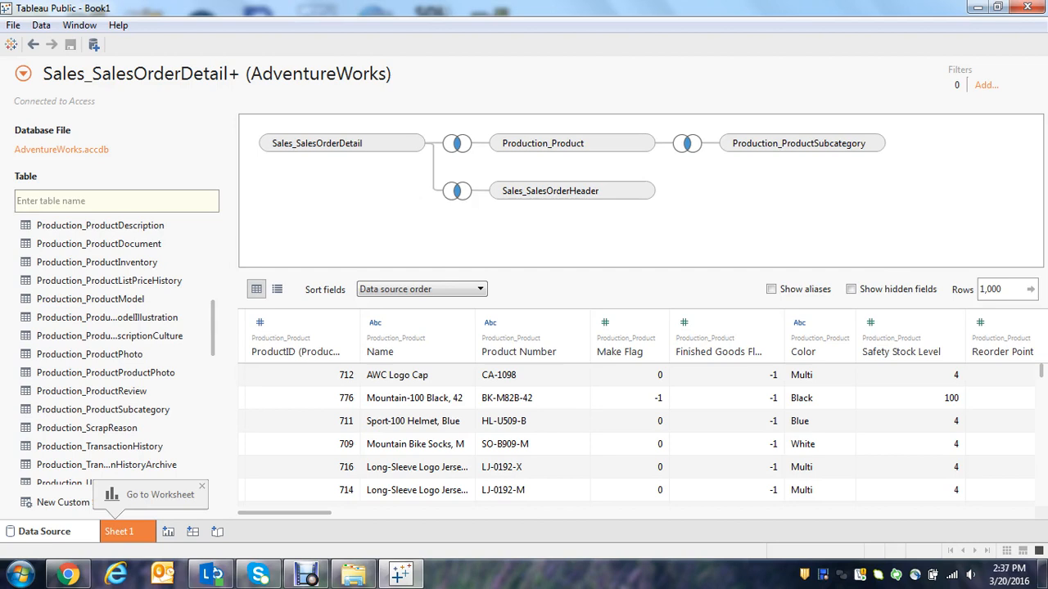
# Find the Production_ProductCategory table in the table list, examine its category names and IDs in a data preview and close the preview.
pyautogui.scroll(-3, 117, 352)
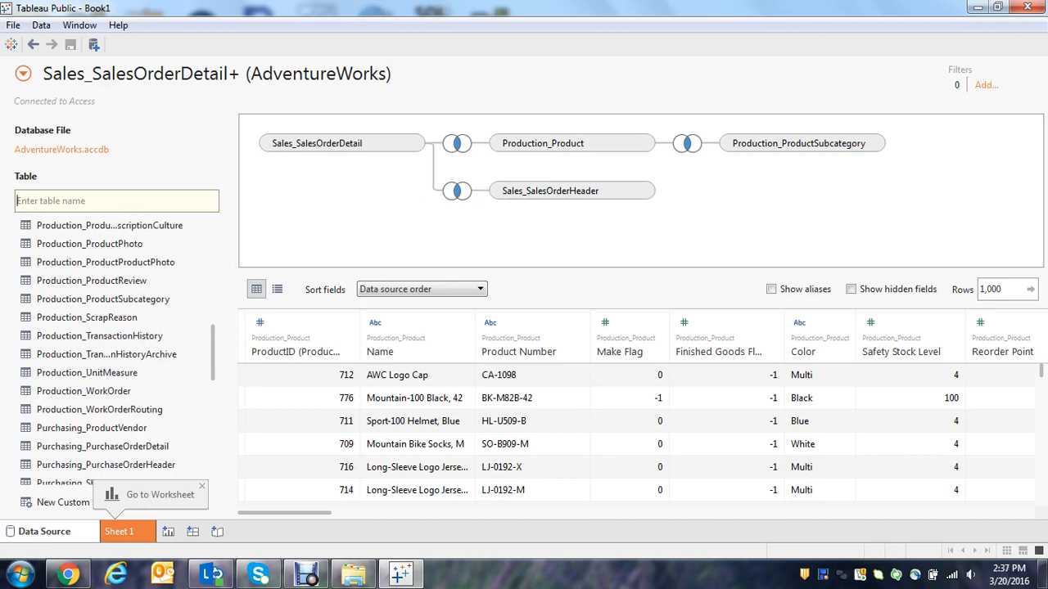
pyautogui.scroll(3, 116, 352)
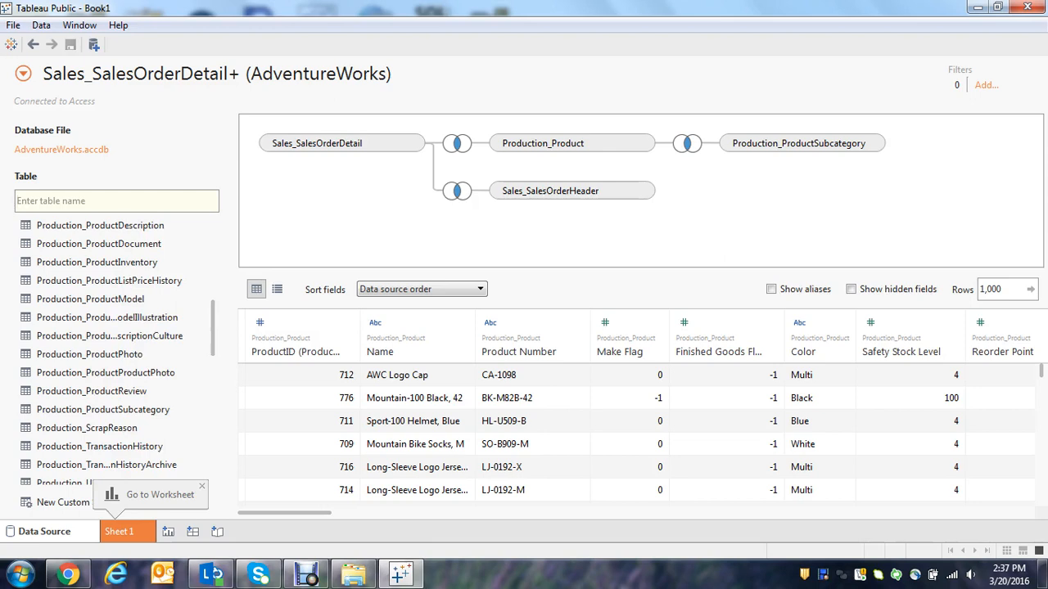
pyautogui.scroll(2, 116, 352)
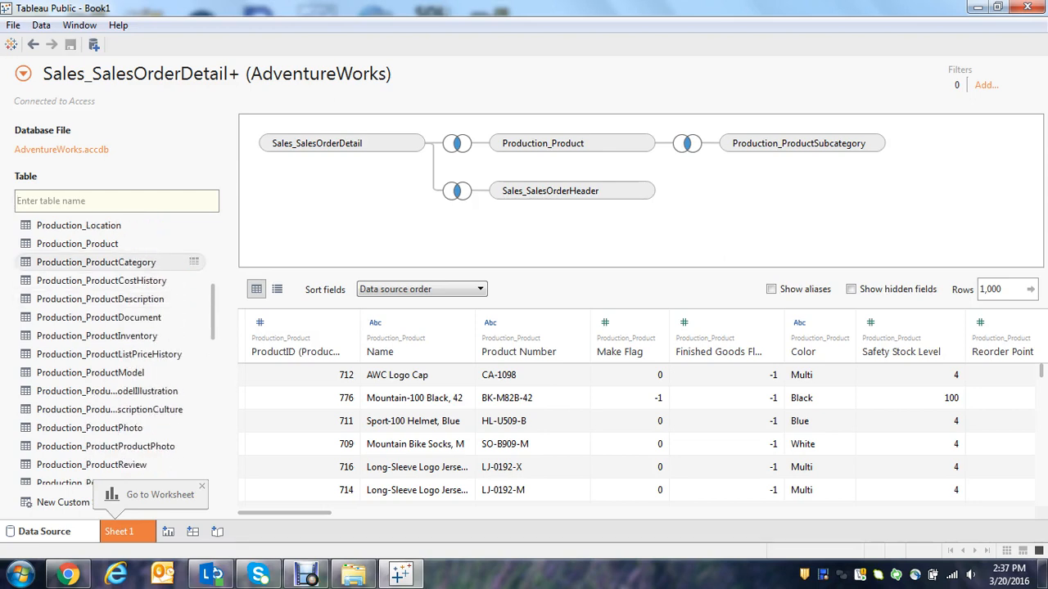
pyautogui.click(194, 262)
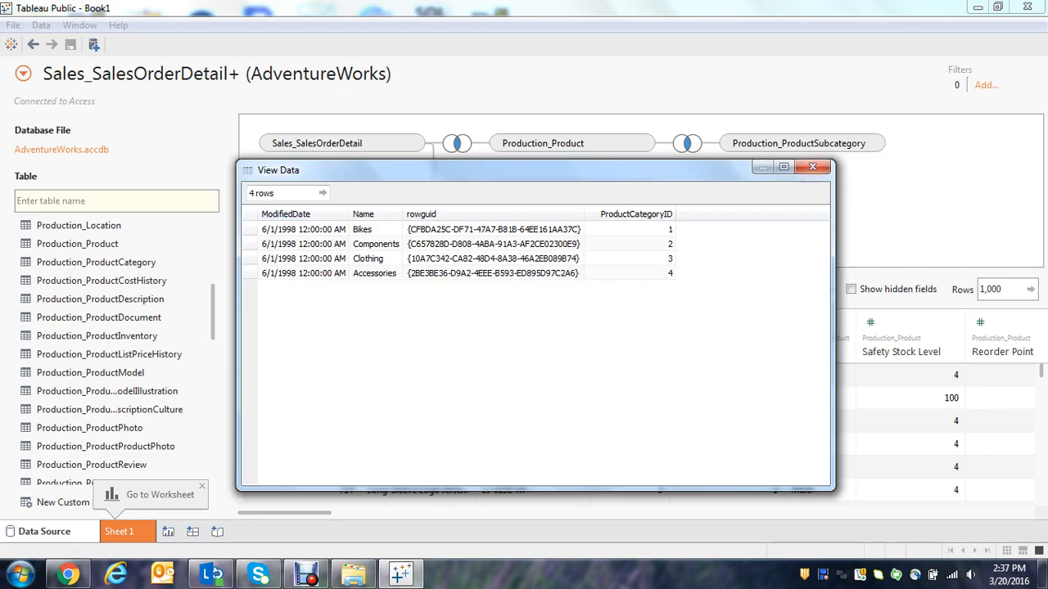
pyautogui.click(812, 167)
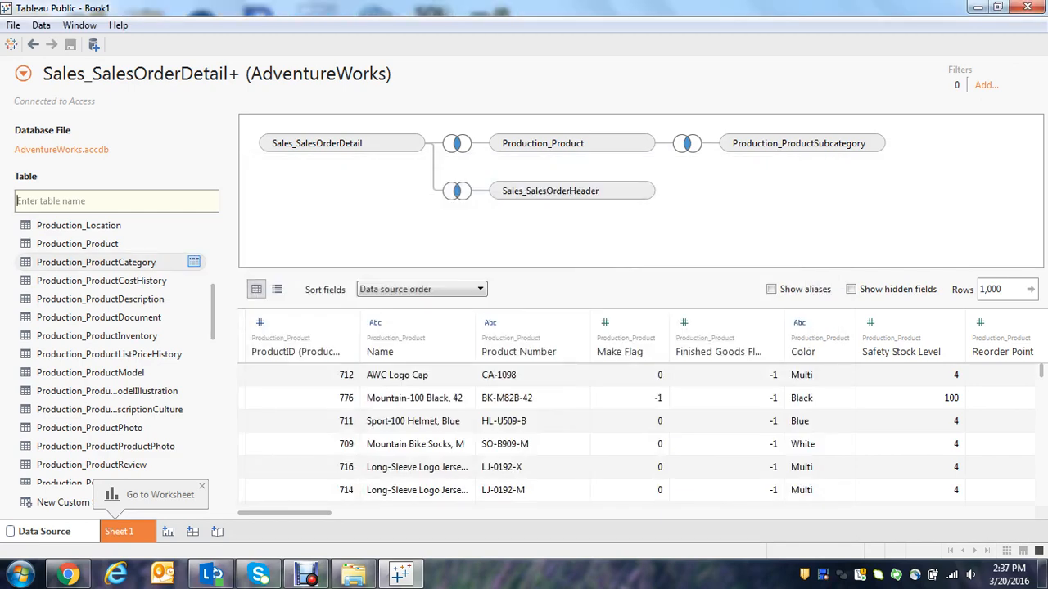
# Add the Production_ProductCategory table to the canvas and set the data source side of its join to Product Category ID from Production_ProductSubcategory.
pyautogui.moveTo(96, 262); pyautogui.dragTo(561, 191)
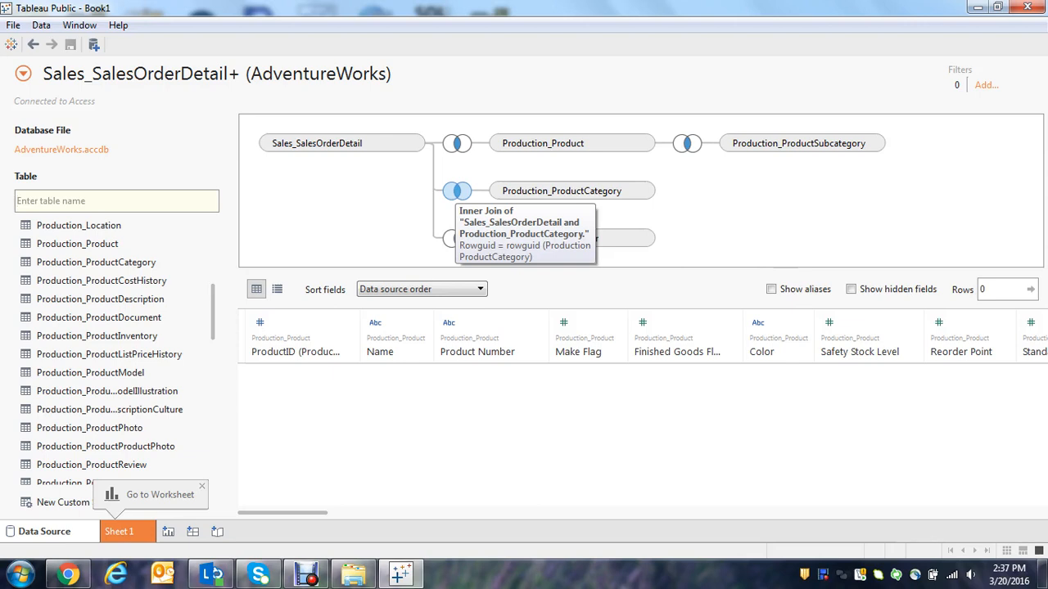
pyautogui.click(456, 191)
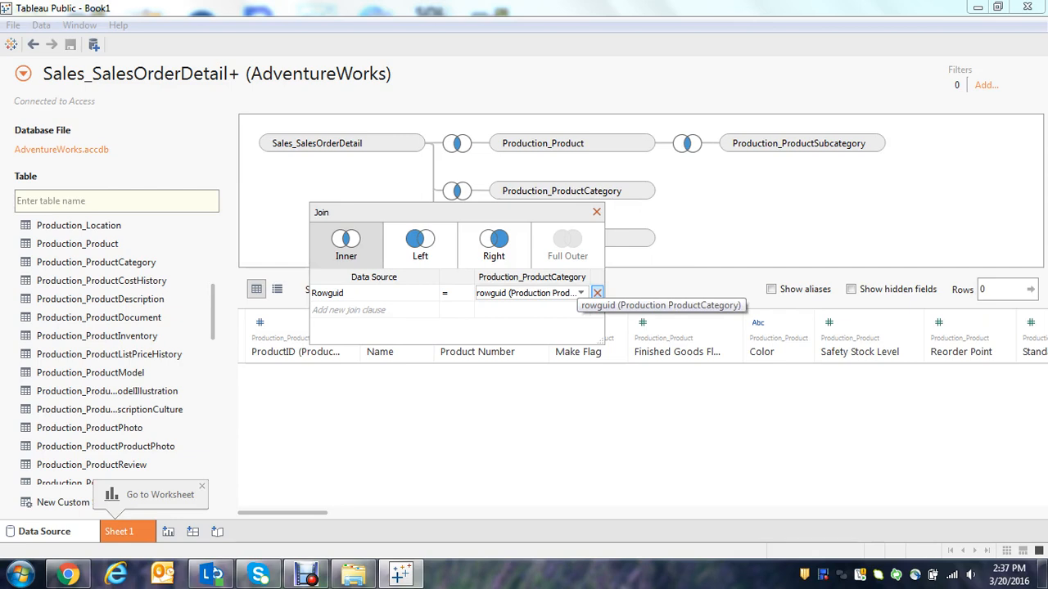
pyautogui.click(376, 293)
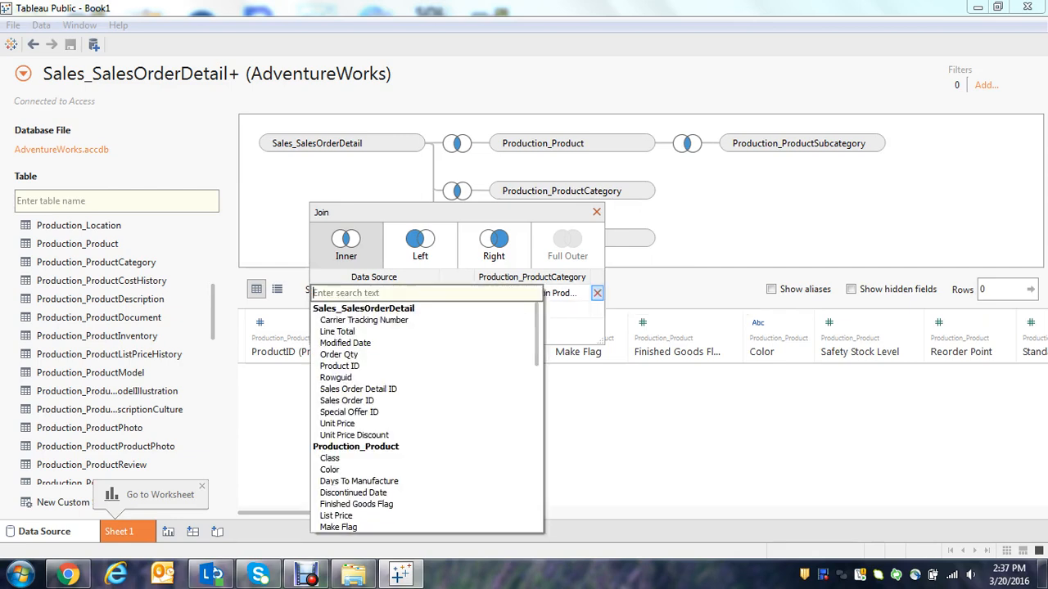
pyautogui.scroll(-4, 426, 417)
pyautogui.scroll(-7, 425, 417)
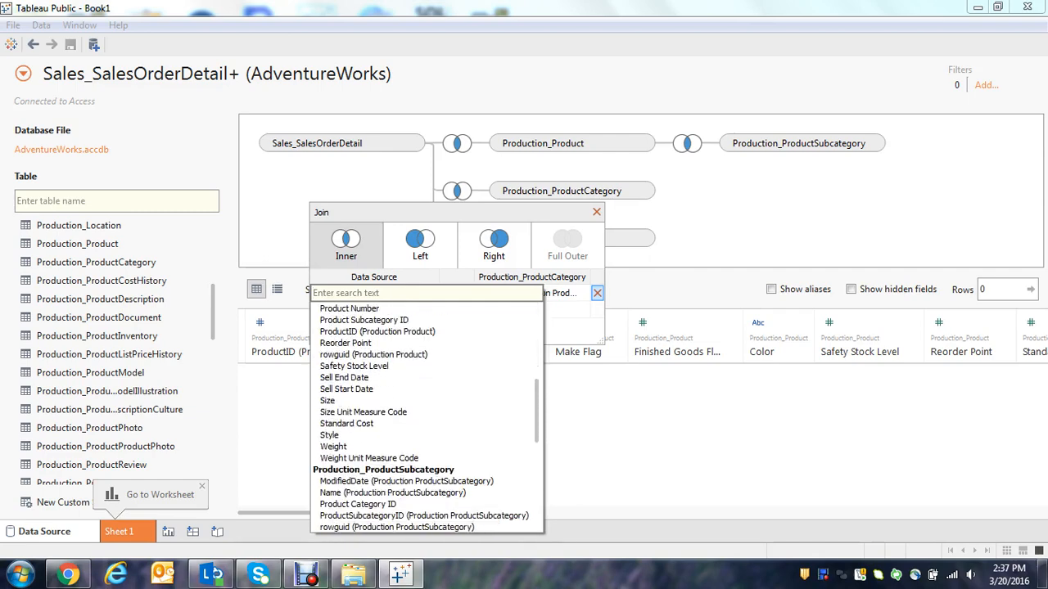
pyautogui.scroll(-7, 425, 417)
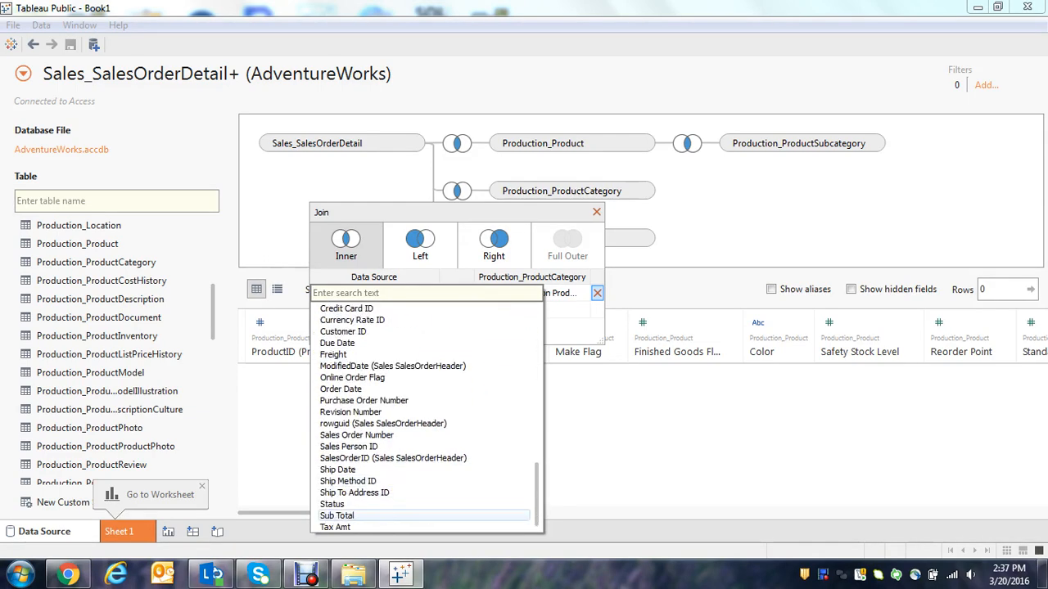
pyautogui.scroll(4, 425, 418)
pyautogui.scroll(3, 426, 487)
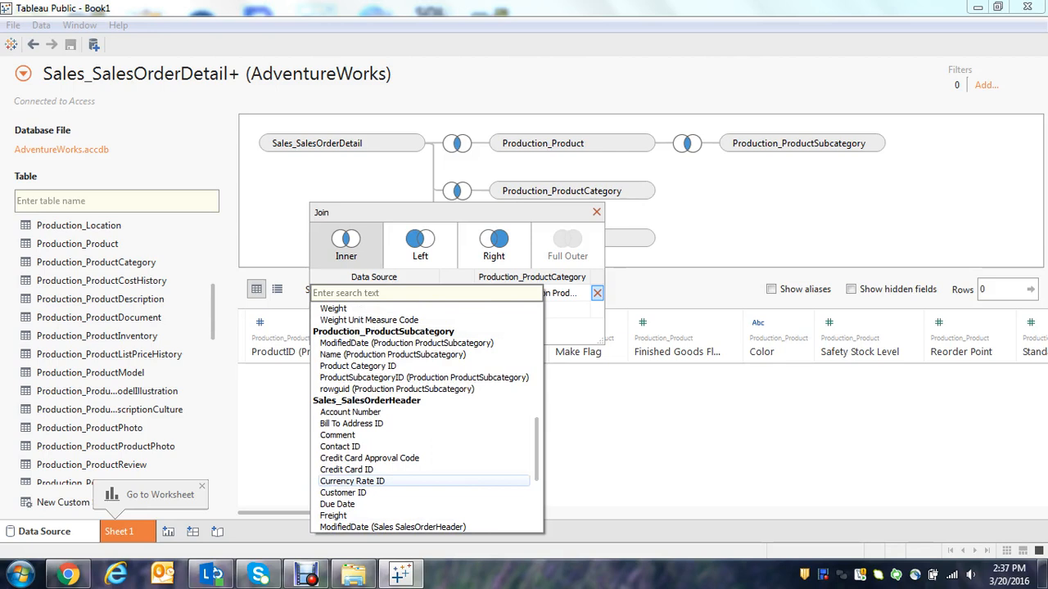
pyautogui.scroll(5, 421, 470)
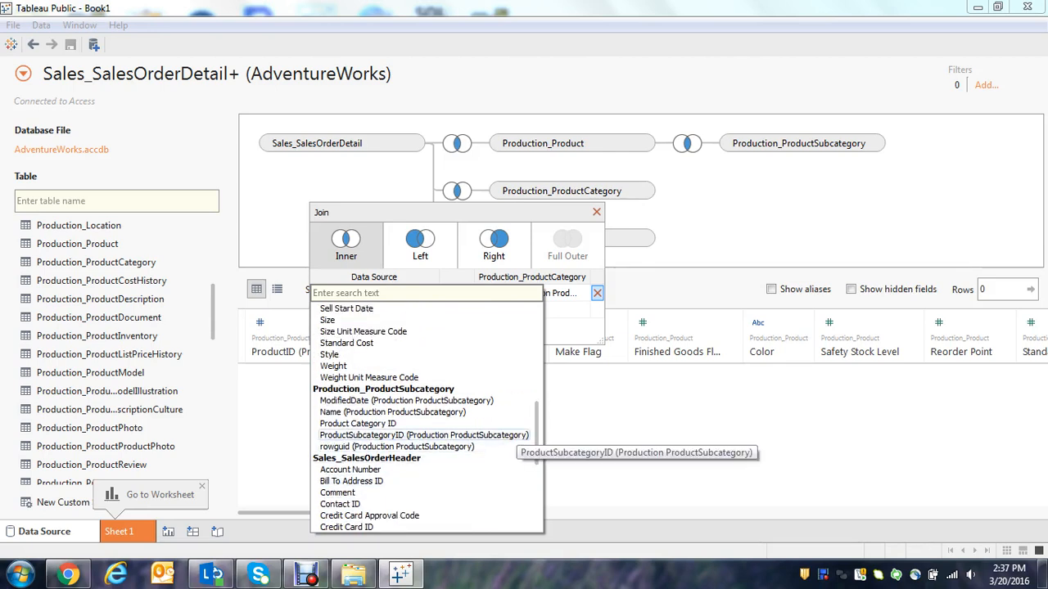
pyautogui.click(516, 424)
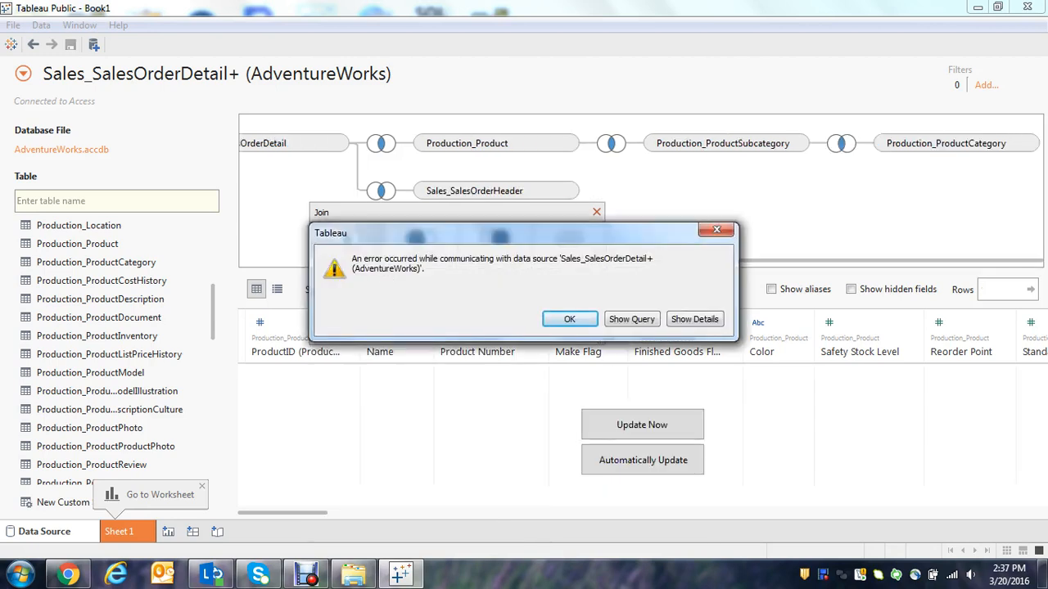
pyautogui.click(569, 319)
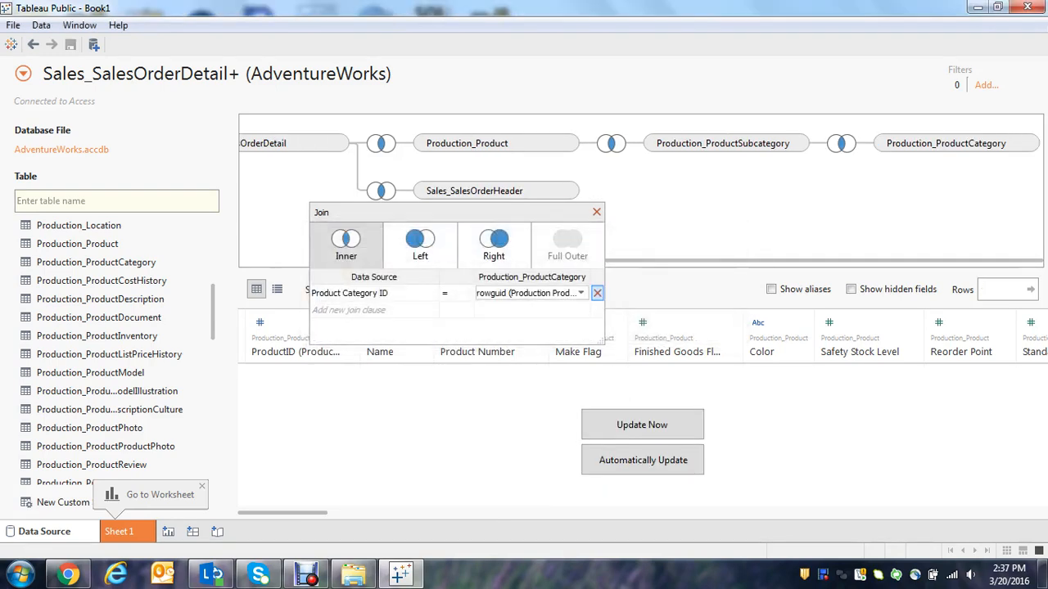
# Set the Production_ProductCategory side of the join clause to ProductCategoryID and close the join settings.
pyautogui.click(532, 292)
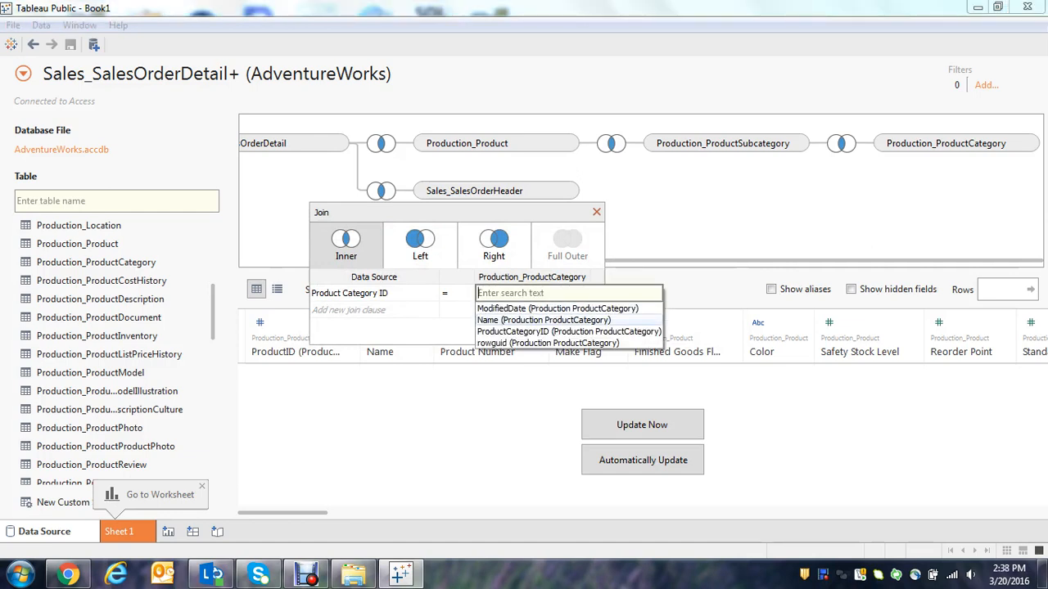
pyautogui.click(569, 332)
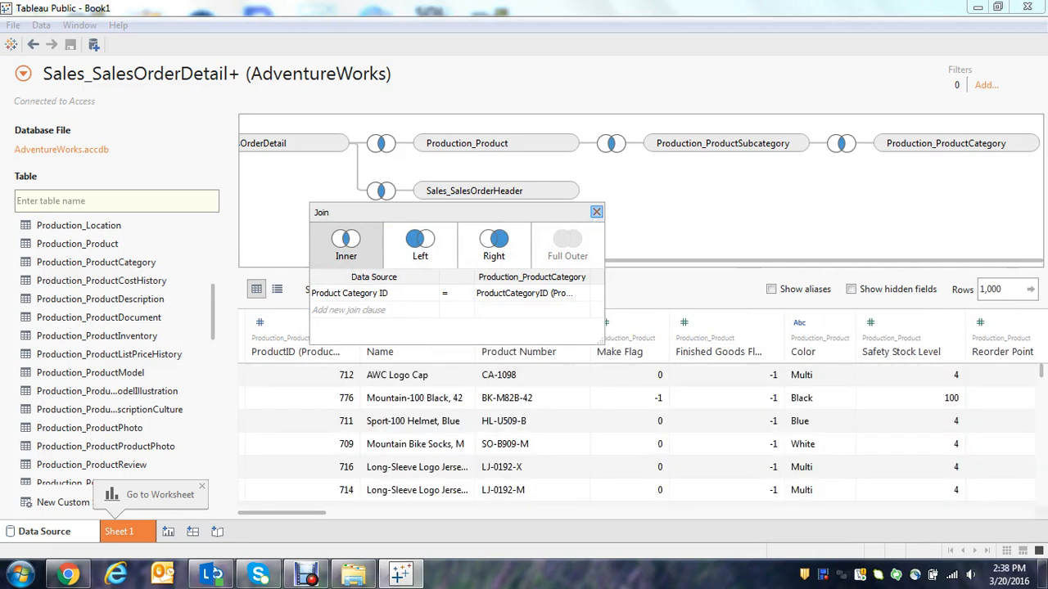
pyautogui.click(597, 212)
# Change the join between Production_Product and Production_ProductSubcategory to a left join and close its settings.
pyautogui.moveTo(612, 144)
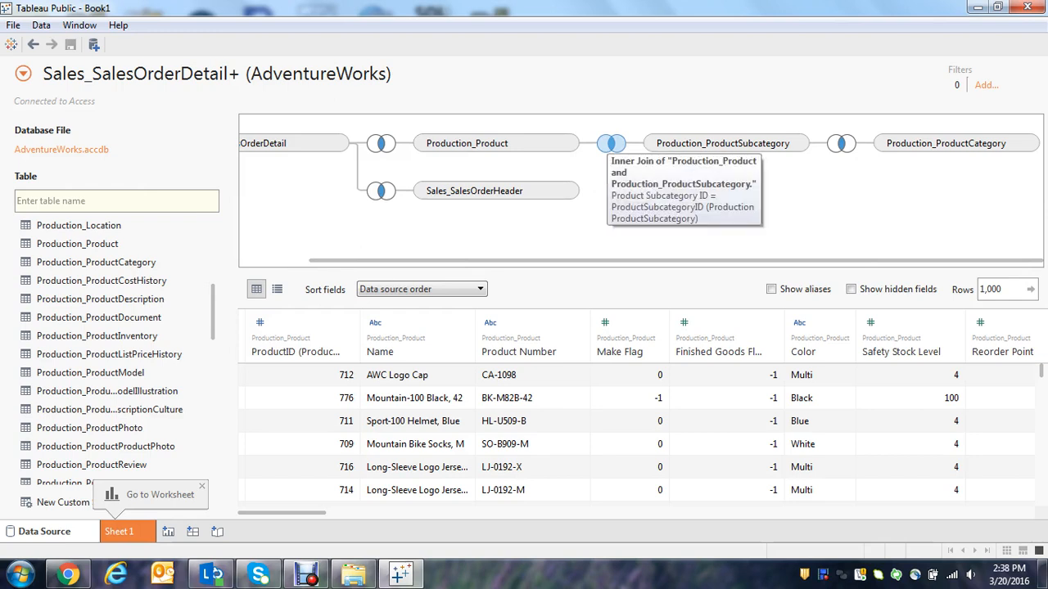
pyautogui.click(611, 143)
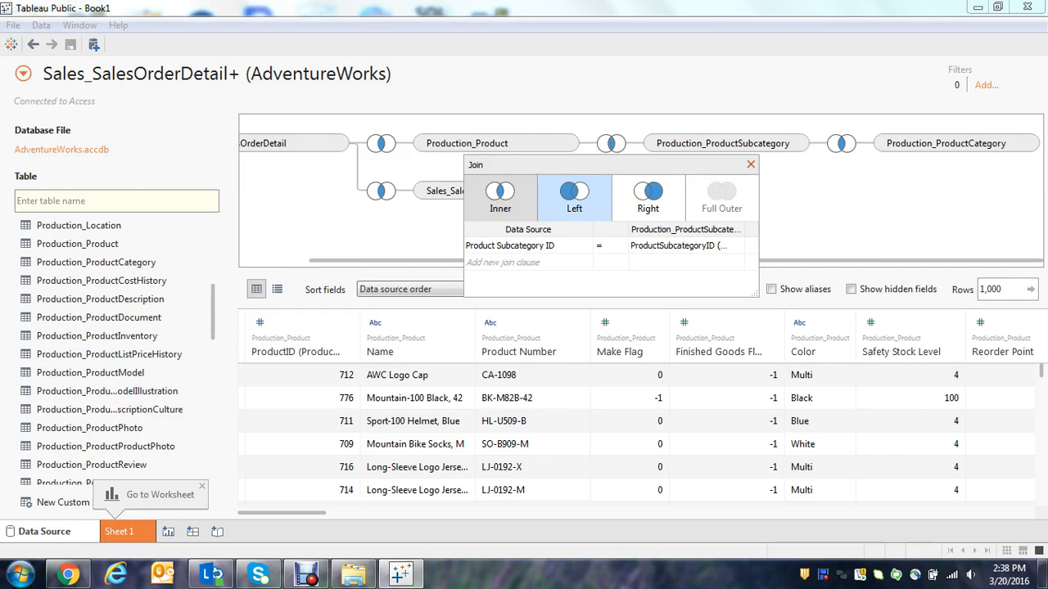
pyautogui.click(573, 196)
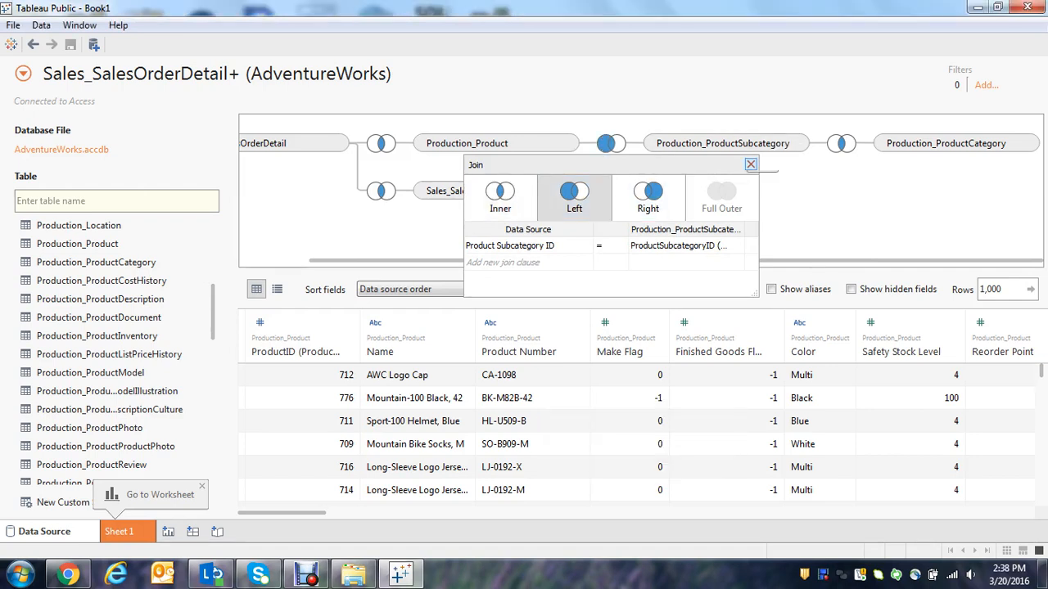
pyautogui.click(750, 164)
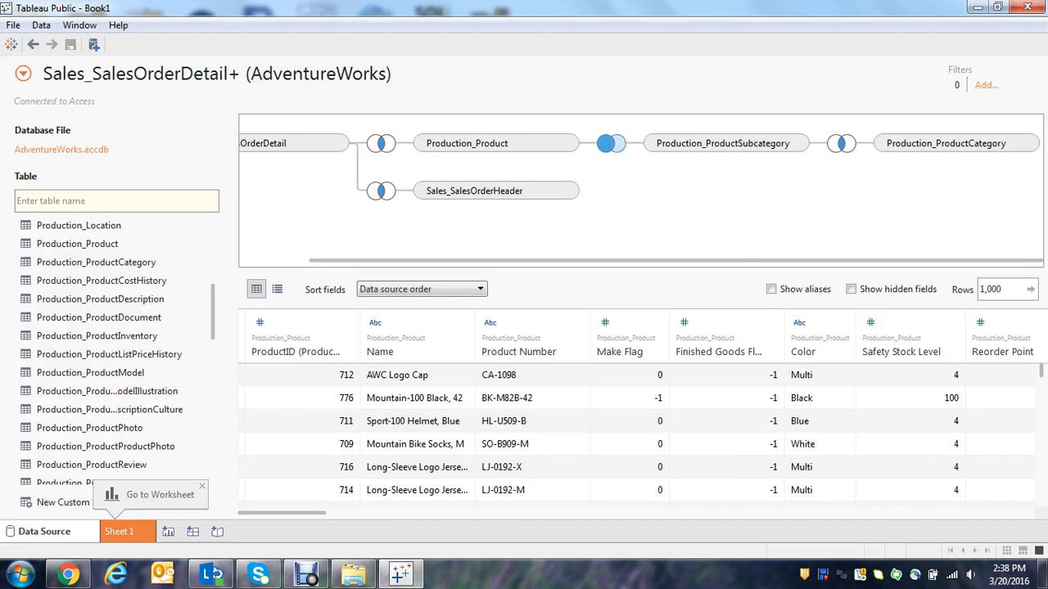
# Change the join between Production_ProductSubcategory and Production_ProductCategory to a left join and close its settings.
pyautogui.moveTo(609, 145)
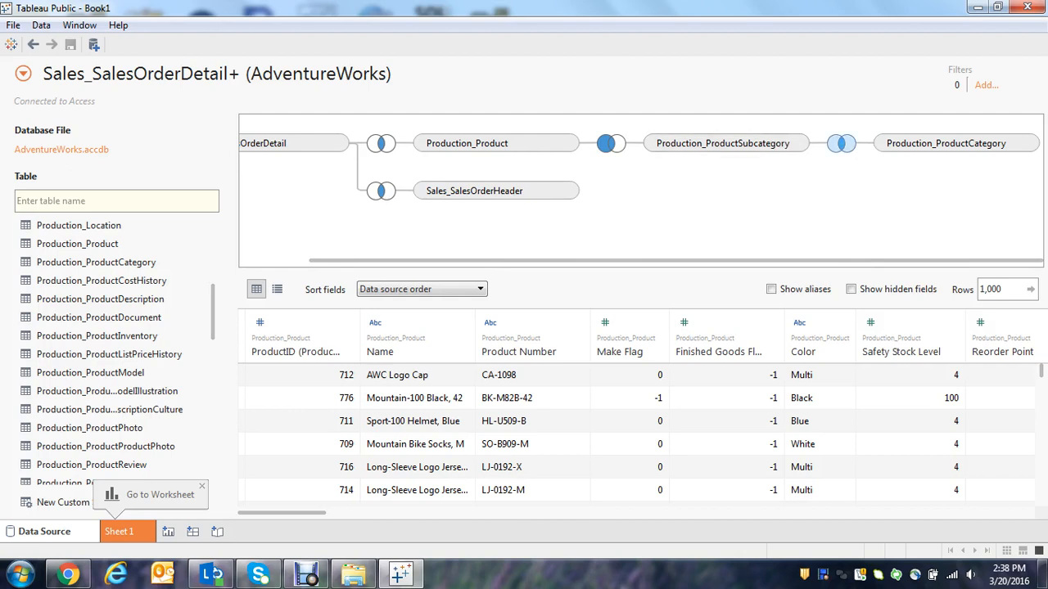
pyautogui.click(841, 143)
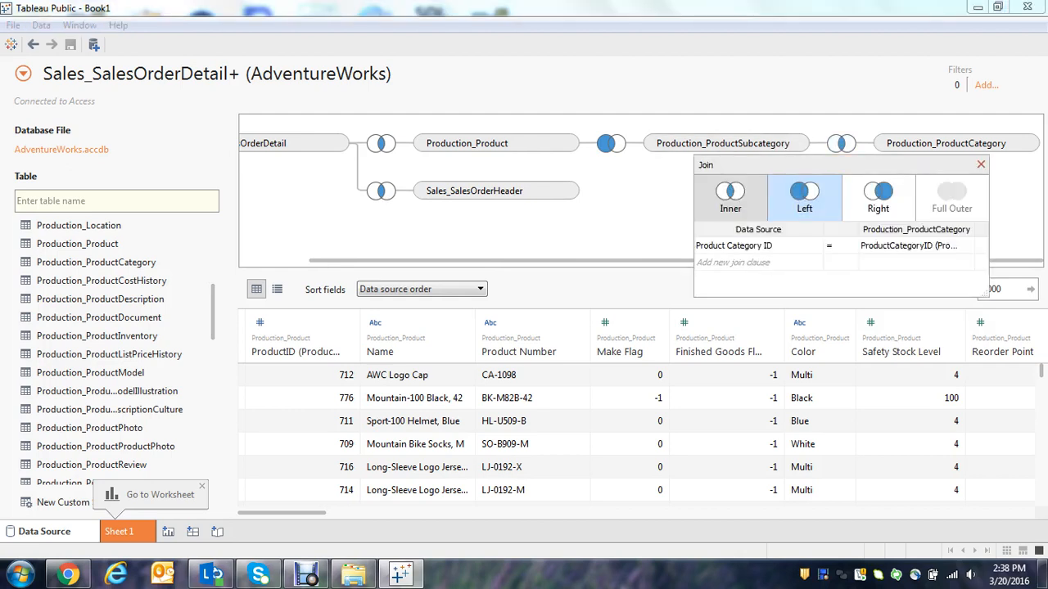
pyautogui.click(804, 196)
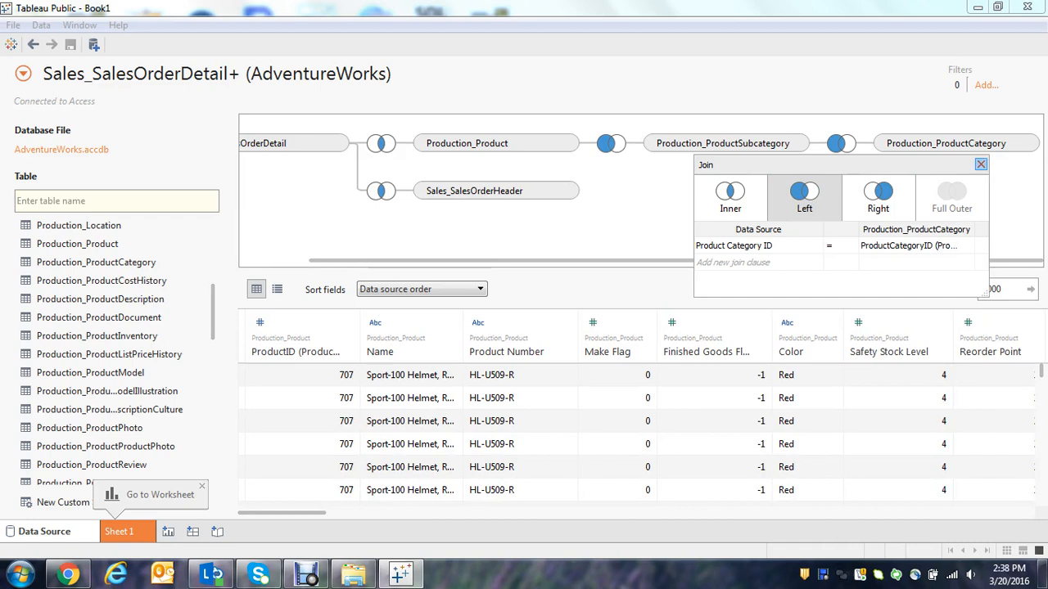
pyautogui.click(981, 165)
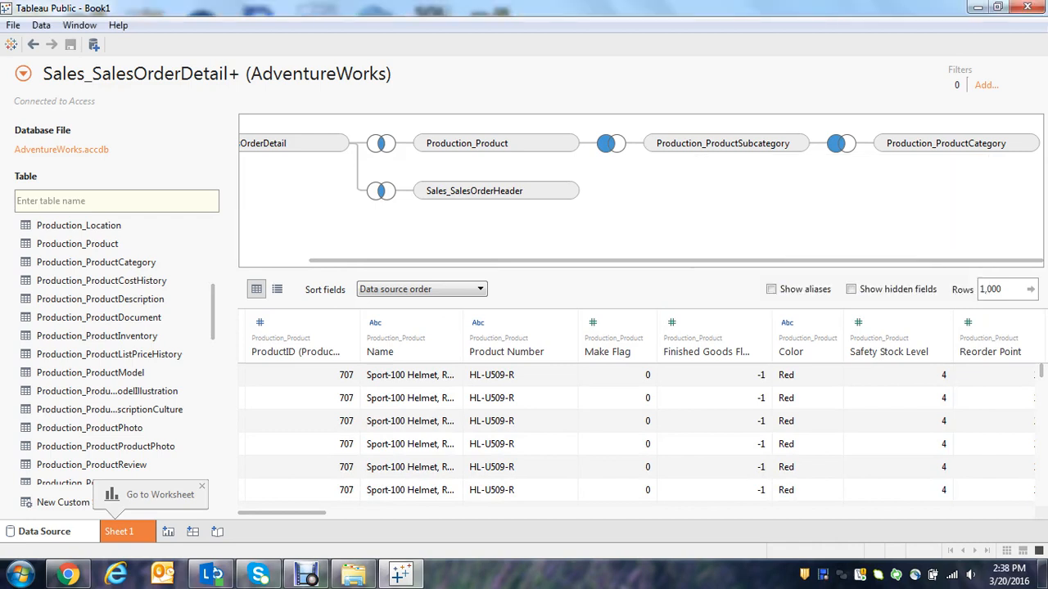
pyautogui.moveTo(676, 260); pyautogui.dragTo(606, 260)
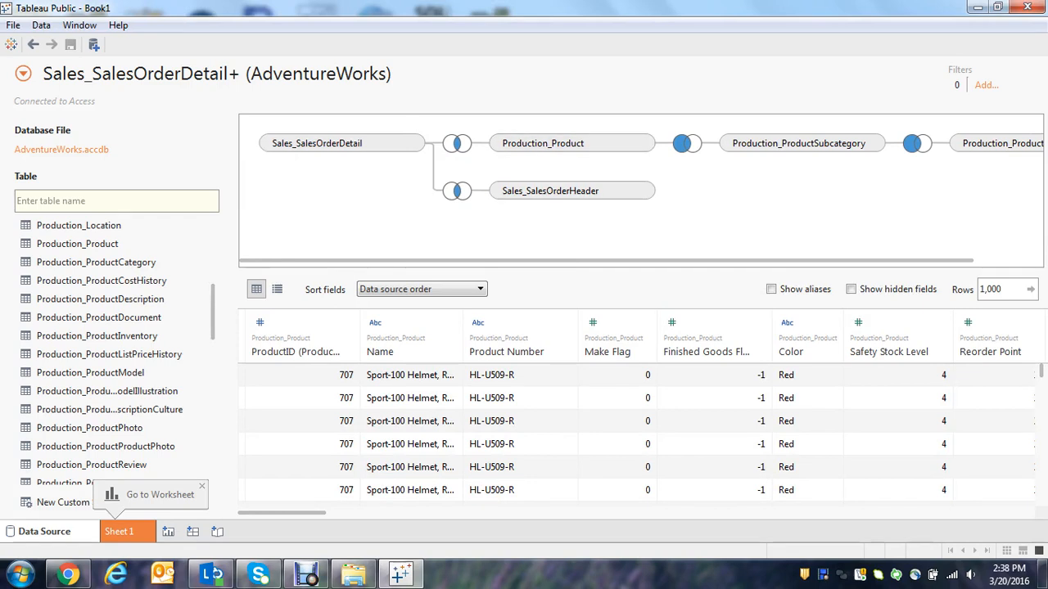
pyautogui.moveTo(606, 261); pyautogui.dragTo(674, 260)
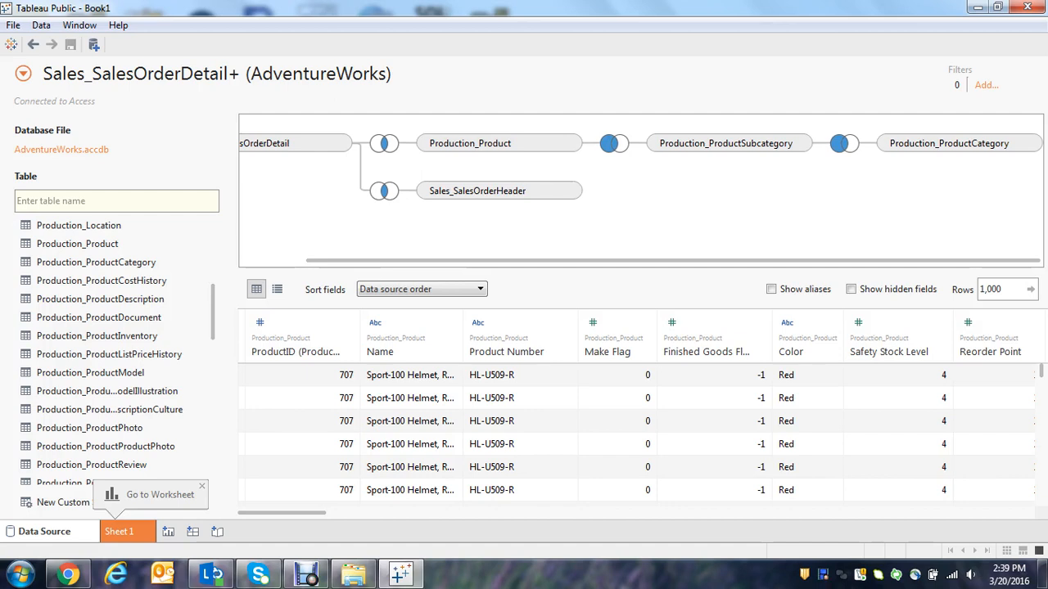
pyautogui.moveTo(673, 260); pyautogui.dragTo(606, 260)
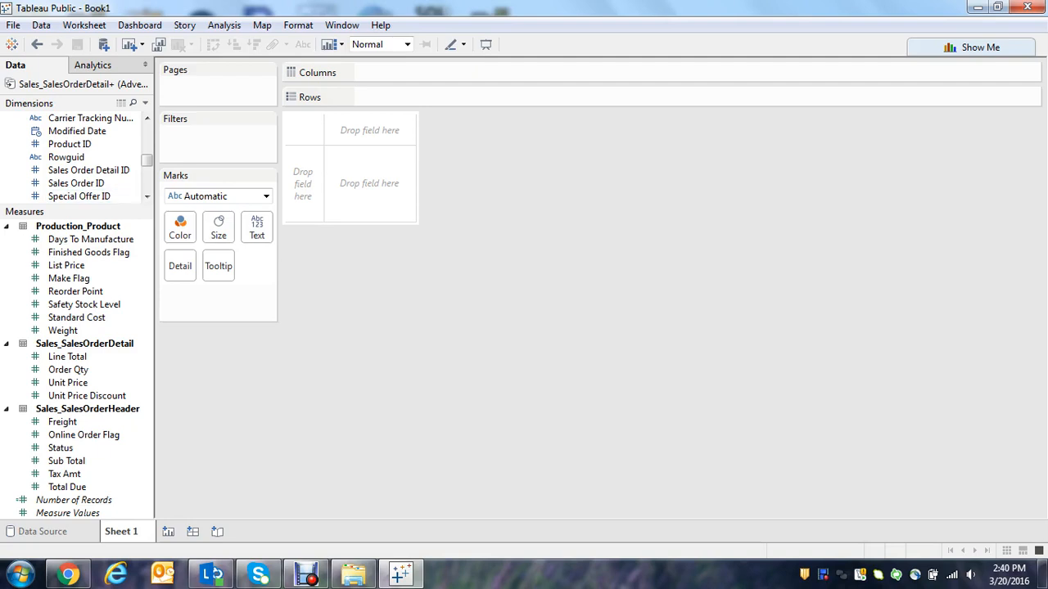
# Enlarge the dimensions area in Sheet 1 and add the Total Due measure from Sales_SalesOrderHeader to the rows.
pyautogui.moveTo(80, 203); pyautogui.dragTo(80, 310)
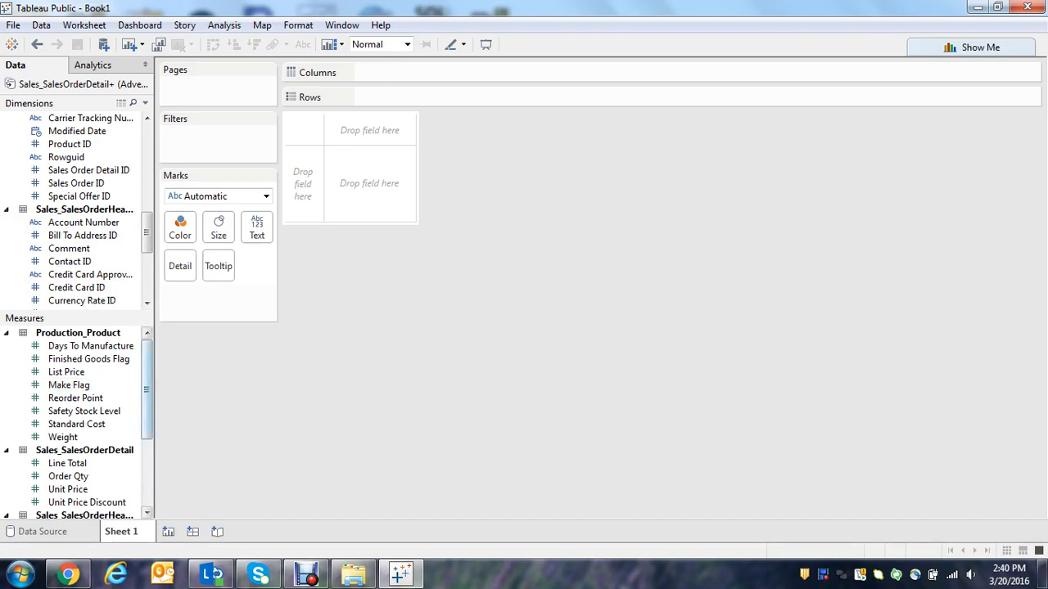
pyautogui.scroll(-2, 78, 422)
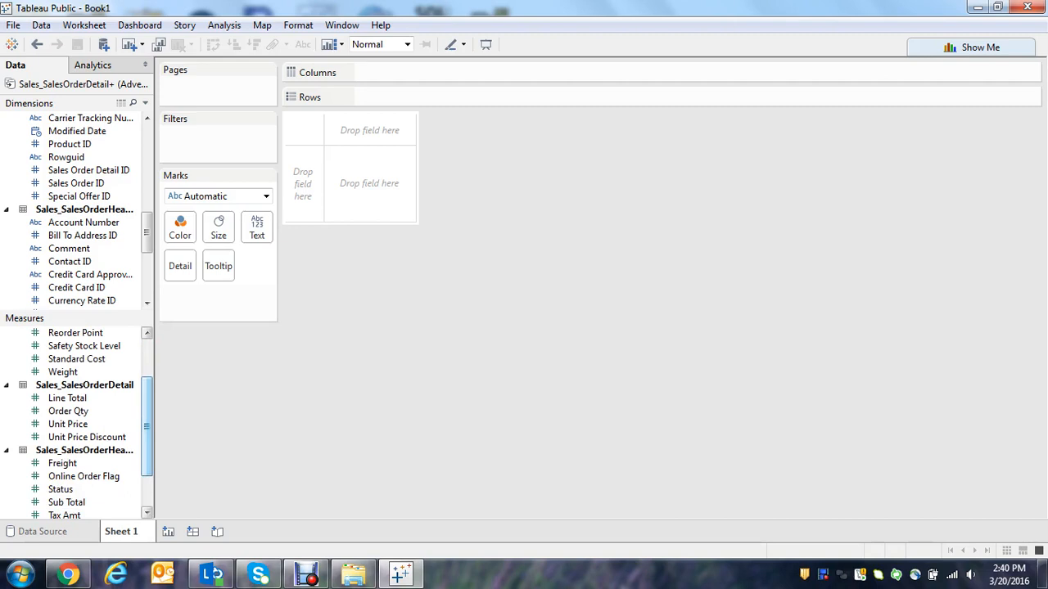
pyautogui.scroll(-1, 77, 422)
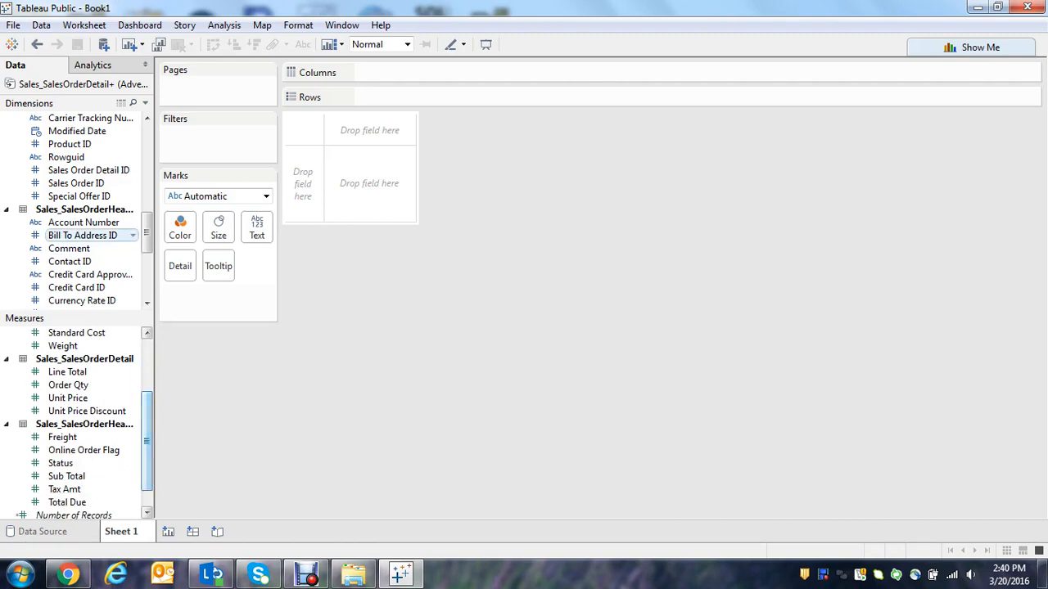
pyautogui.scroll(5, 77, 208)
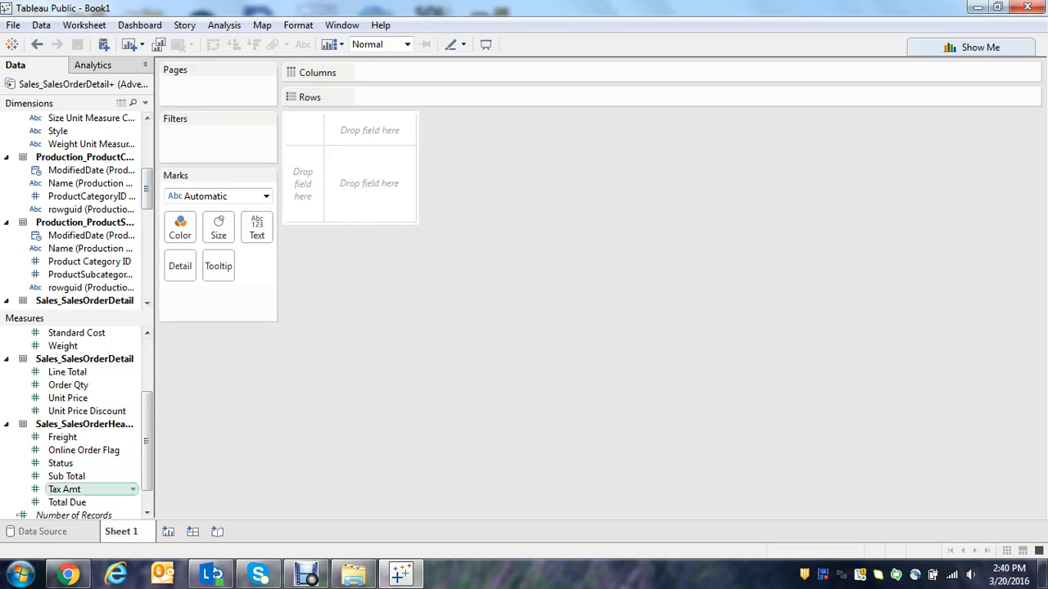
pyautogui.doubleClick(74, 501)
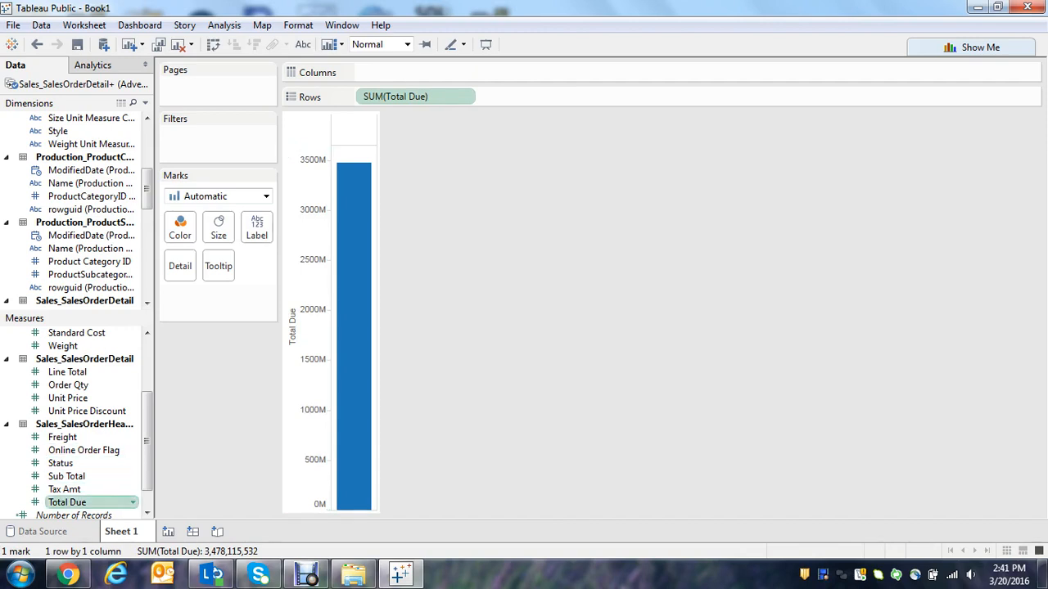
# Set the default number format of Total Due to Currency (Custom) with 0 decimal places.
pyautogui.rightClick(87, 503)
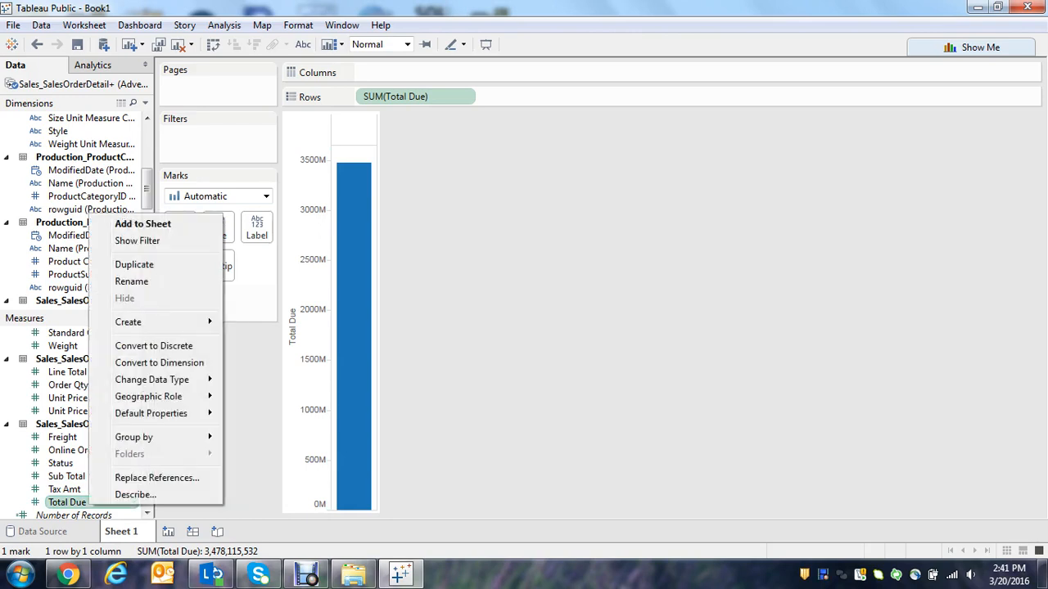
pyautogui.moveTo(150, 413)
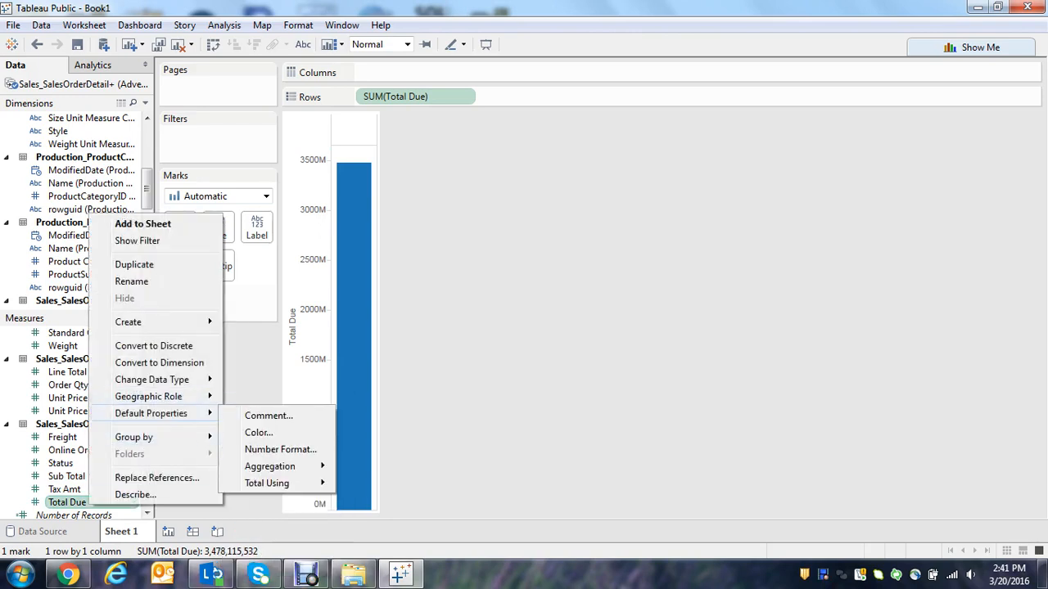
pyautogui.click(280, 449)
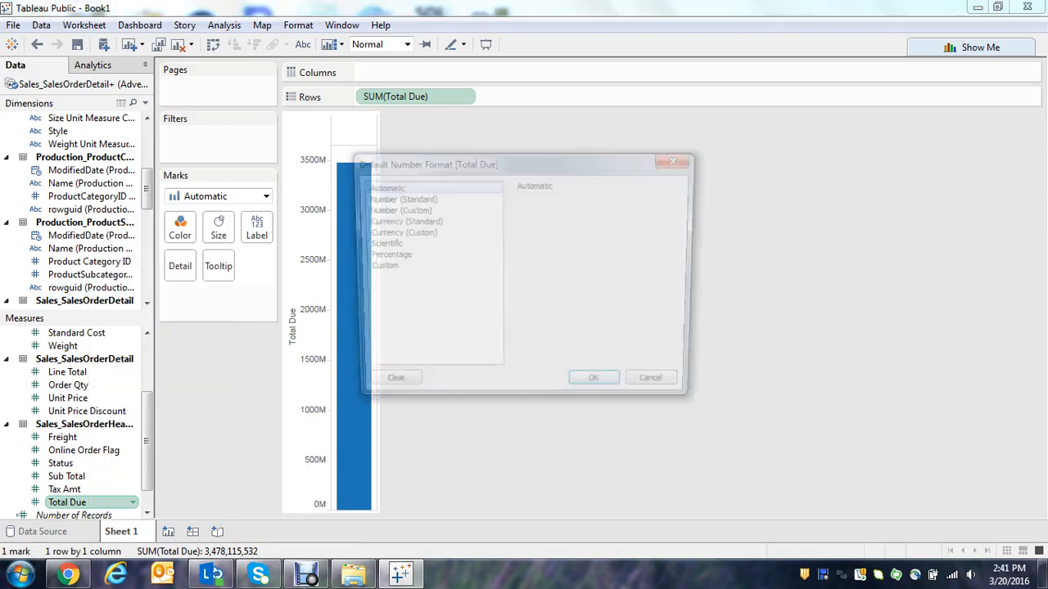
pyautogui.click(397, 232)
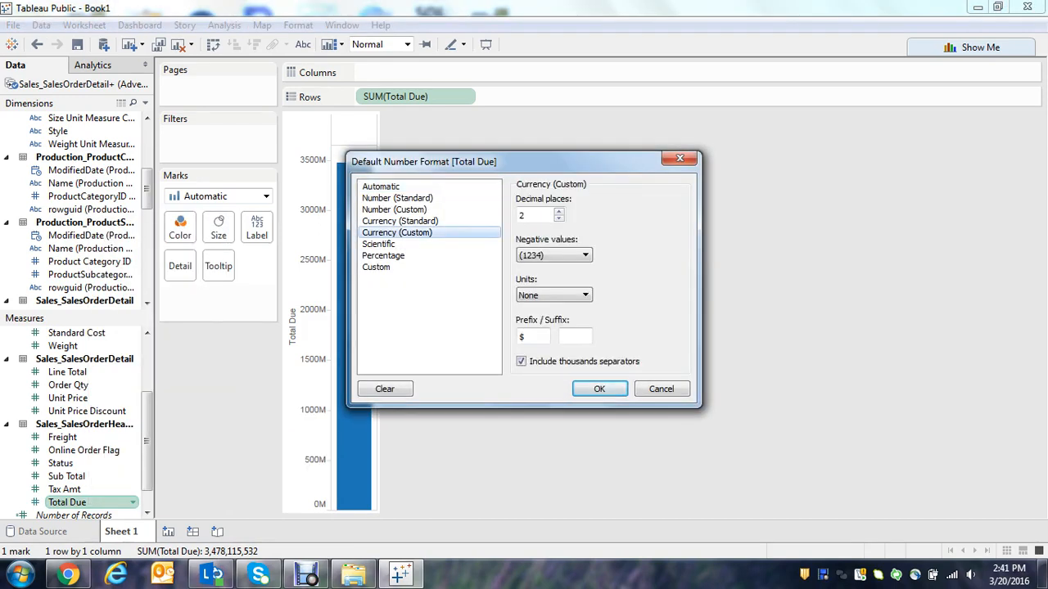
pyautogui.click(559, 218)
pyautogui.click(559, 219)
pyautogui.click(599, 389)
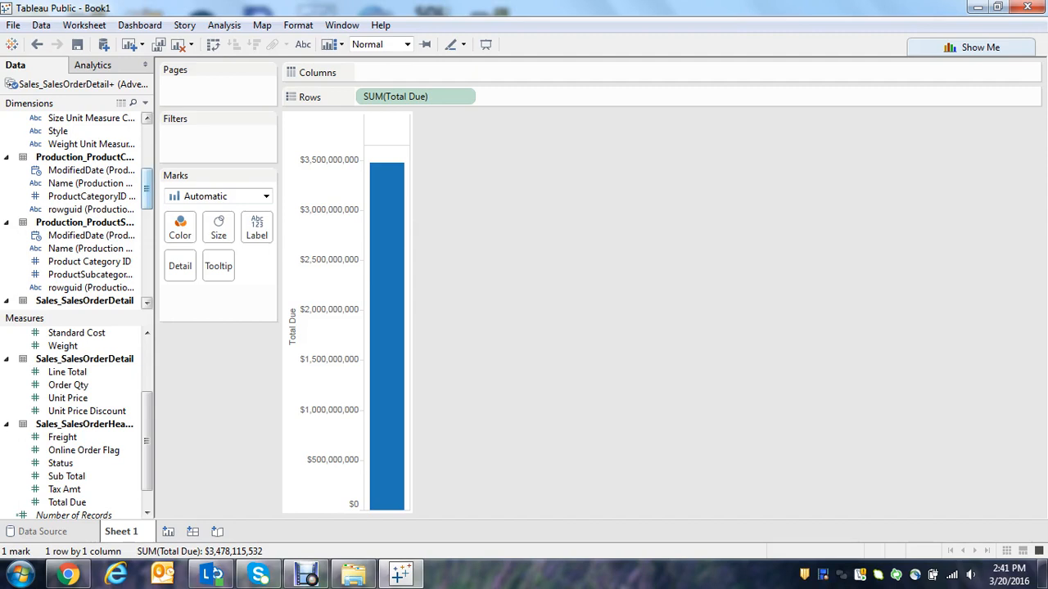
pyautogui.scroll(3, 78, 210)
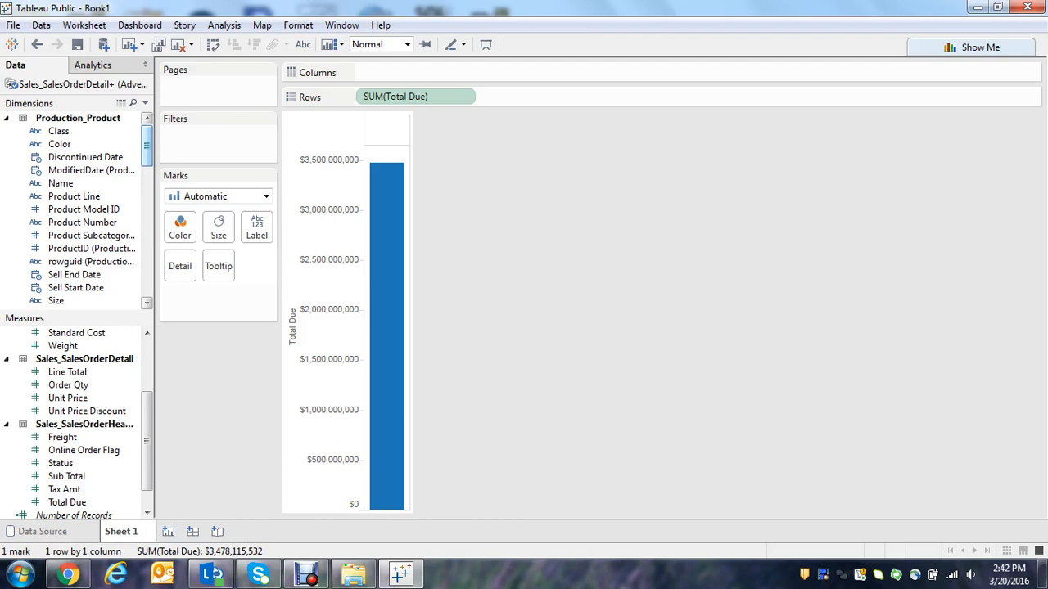
pyautogui.scroll(-2, 79, 210)
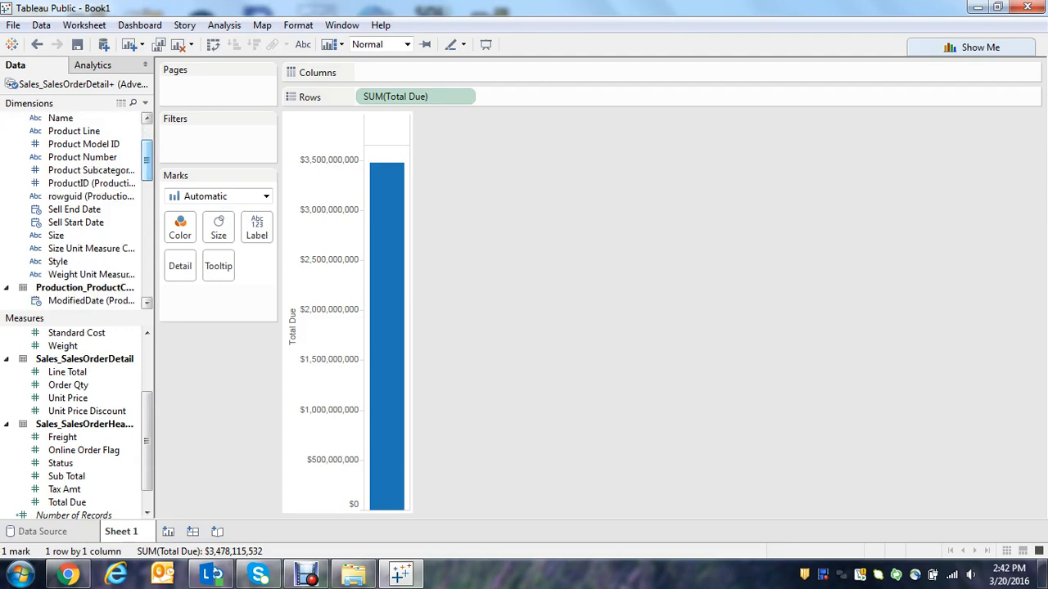
pyautogui.scroll(3, 78, 209)
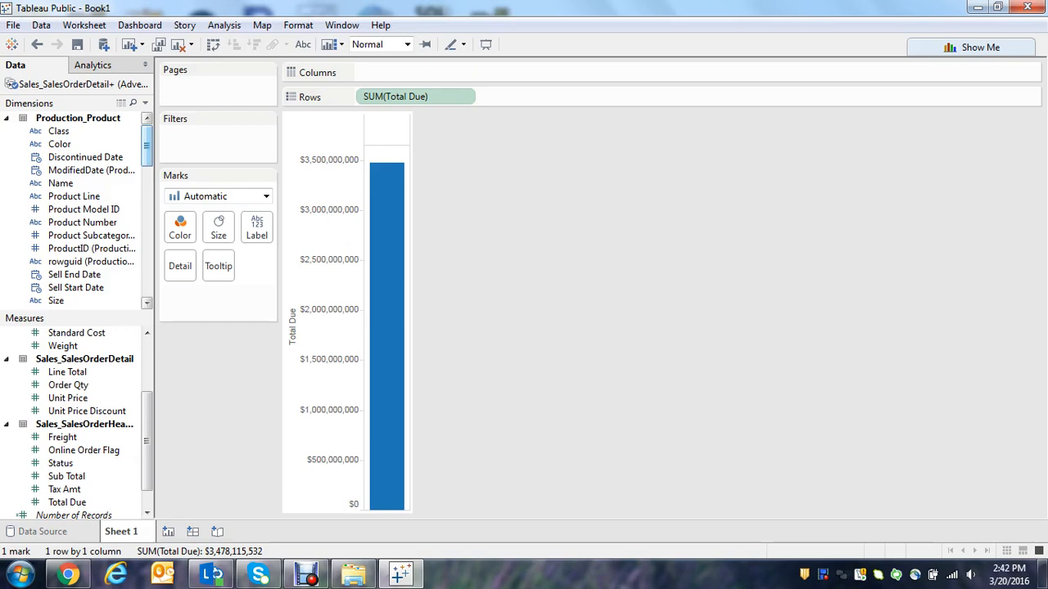
# Add the Order Date dimension from Sales_SalesOrderHeader to the columns of Sheet 1.
pyautogui.scroll(-5, 78, 209)
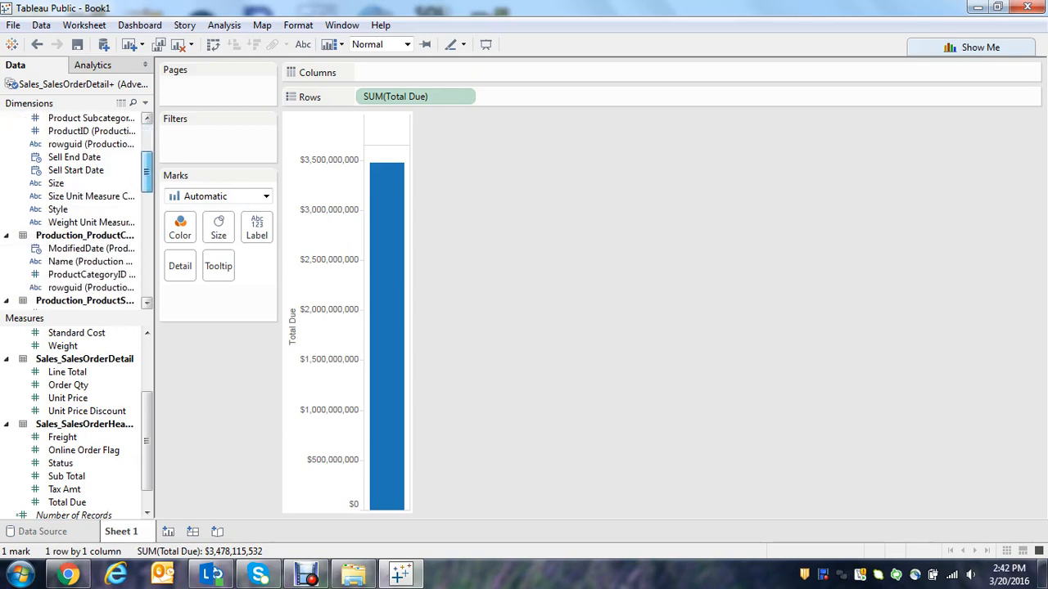
pyautogui.scroll(-5, 78, 210)
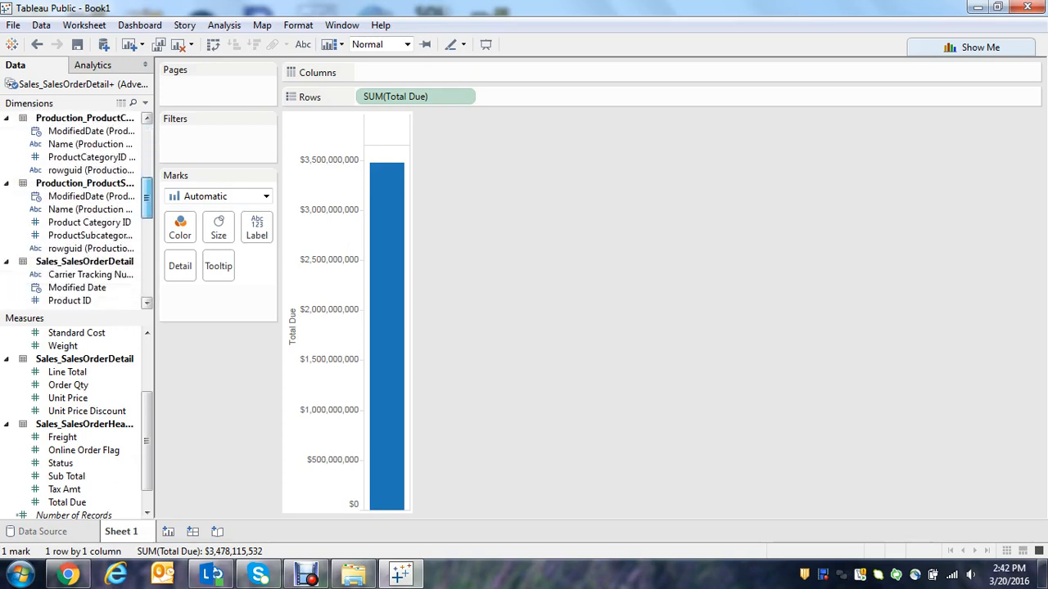
pyautogui.scroll(-6, 77, 210)
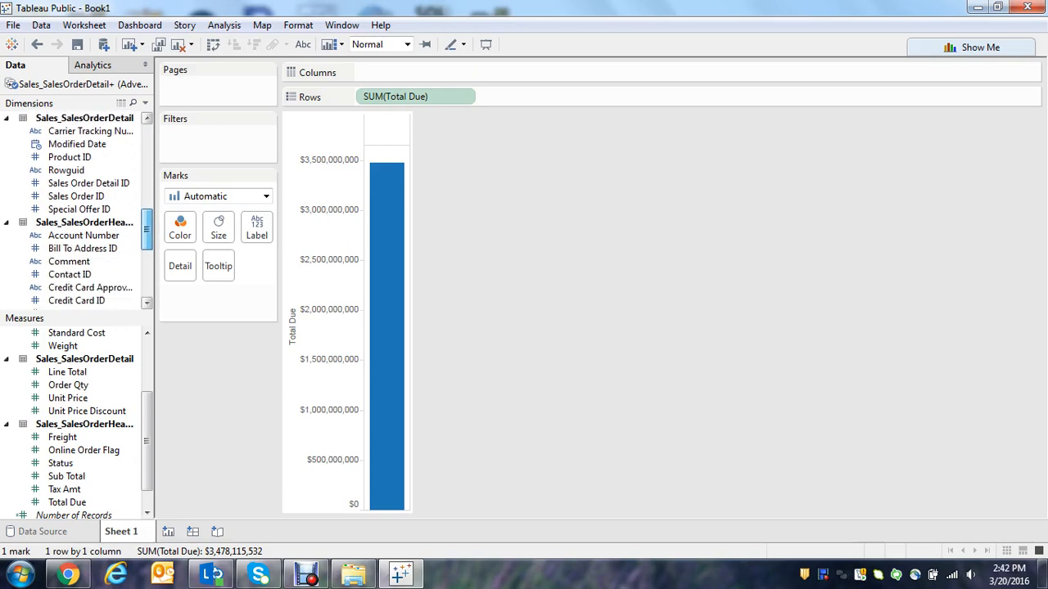
pyautogui.scroll(-3, 78, 210)
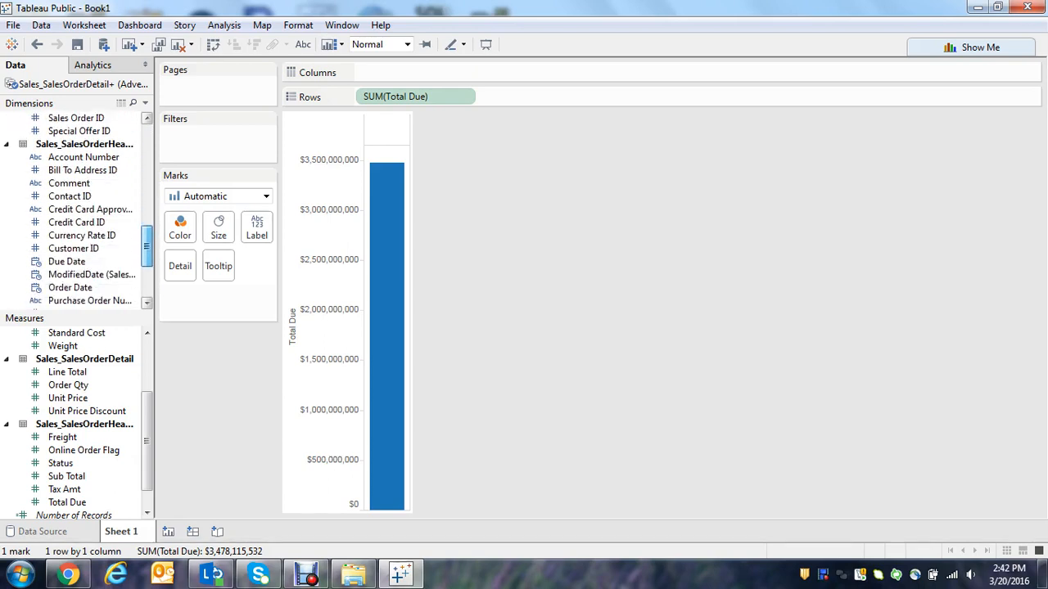
pyautogui.scroll(-1, 78, 209)
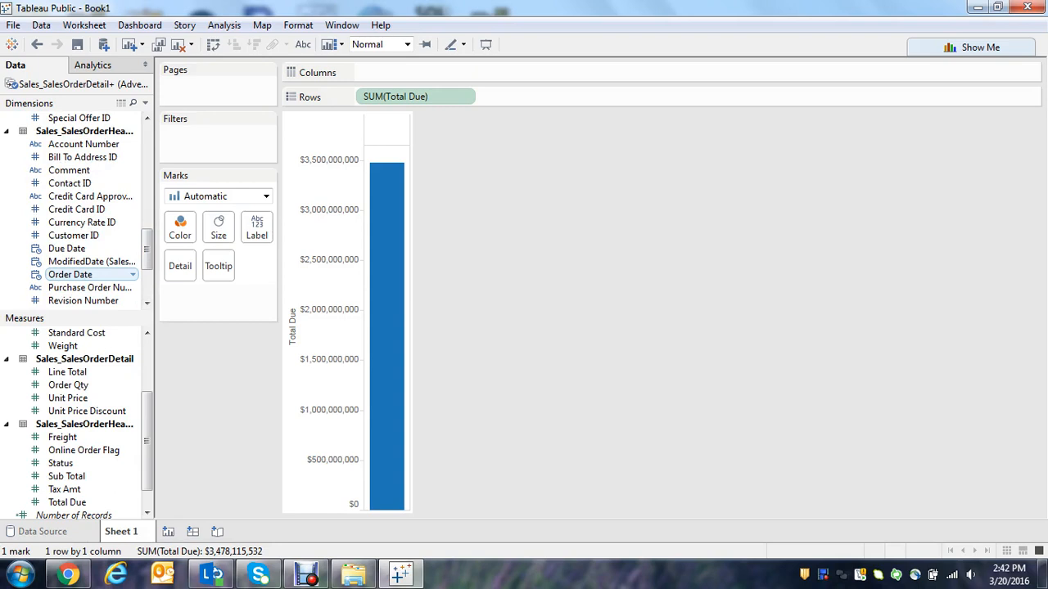
pyautogui.moveTo(90, 274)
pyautogui.mouseDown()
pyautogui.moveTo(336, 74)
pyautogui.moveTo(360, 72)
pyautogui.mouseUp()
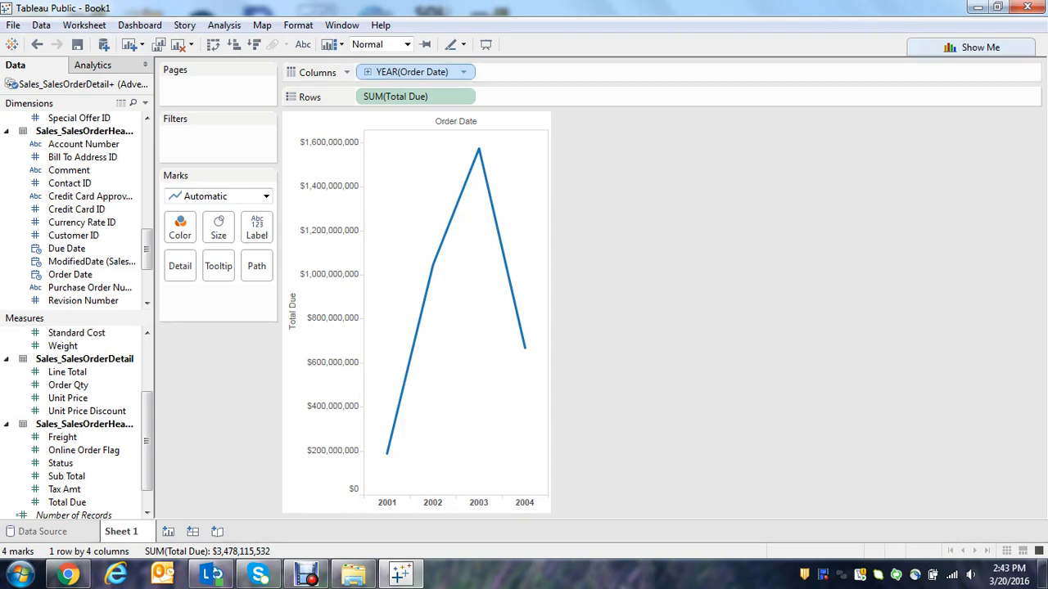
# Show Order Date in the columns as discrete months and color the lines by year of Order Date.
pyautogui.click(464, 72)
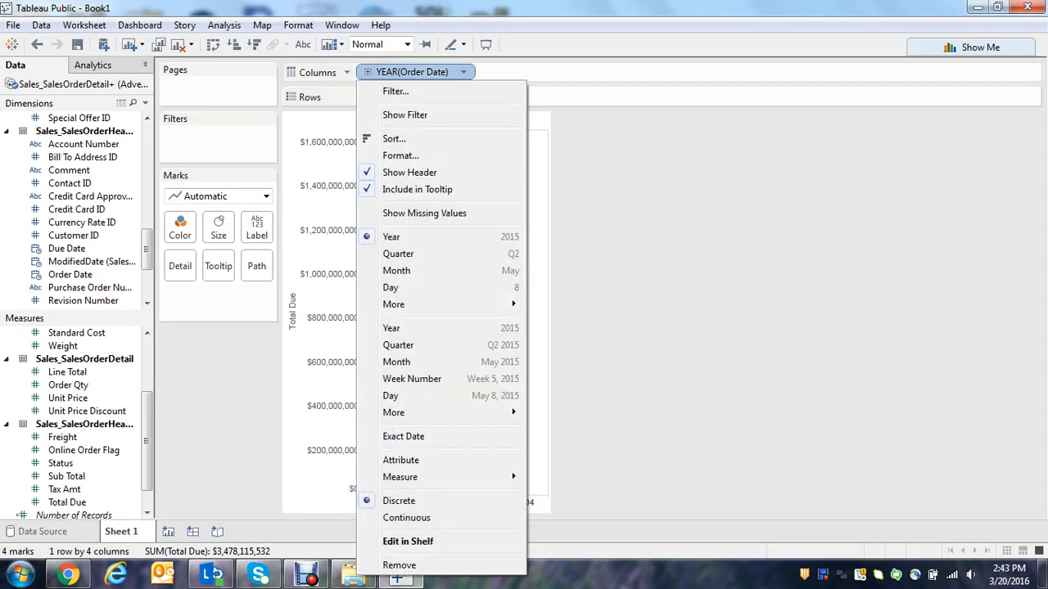
pyautogui.click(401, 270)
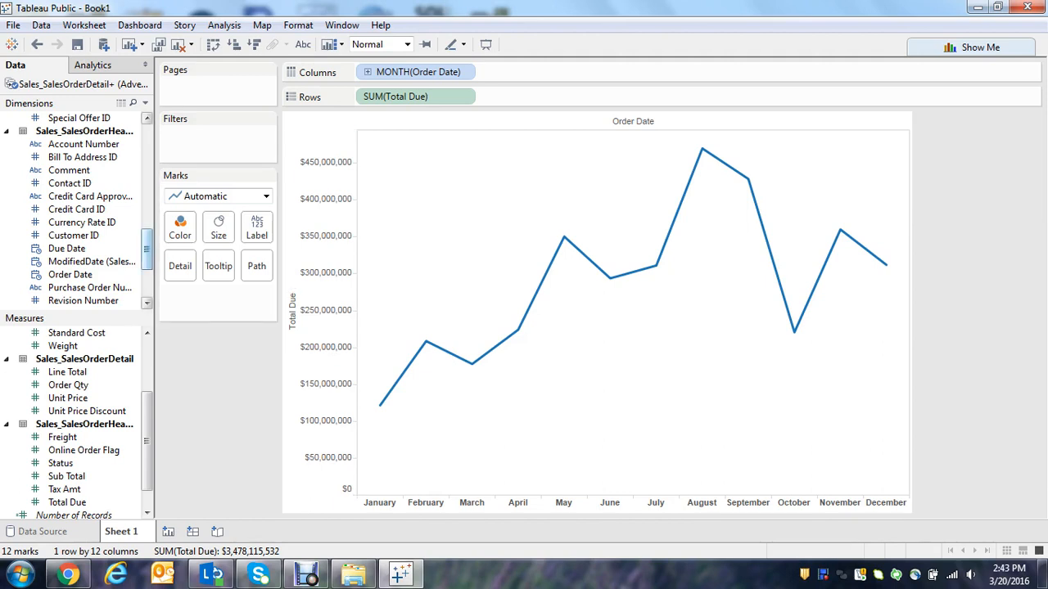
pyautogui.moveTo(70, 274); pyautogui.dragTo(172, 233)
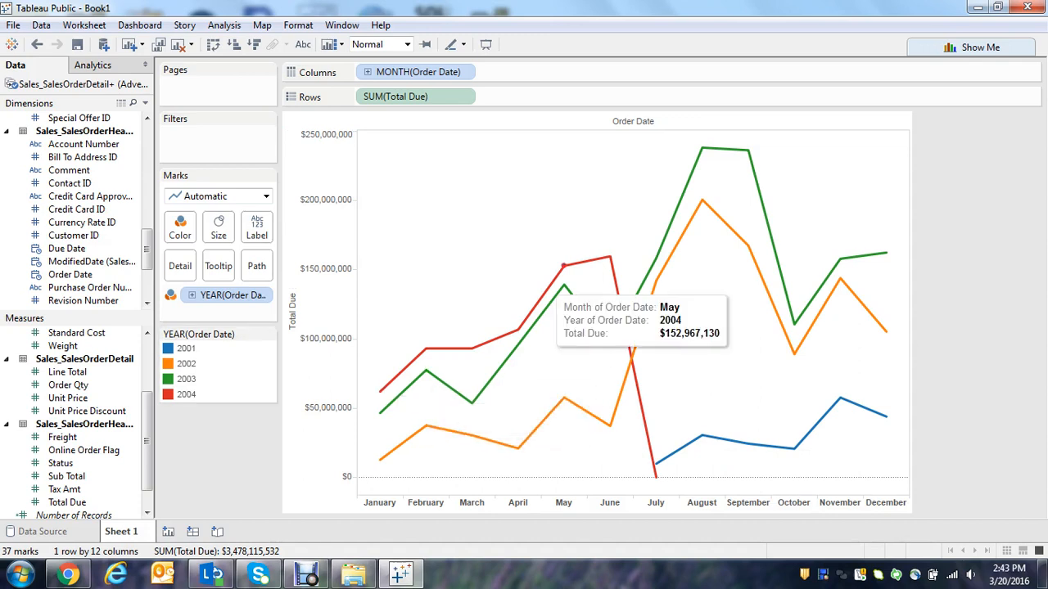
pyautogui.moveTo(656, 476)
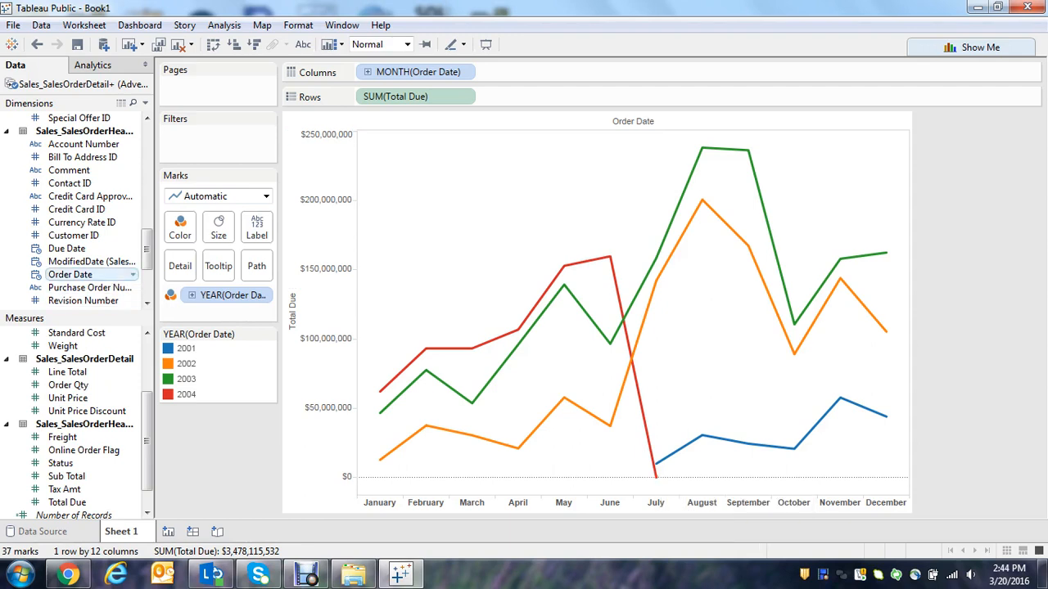
# Filter the worksheet by years of Order Date, excluding 2001 and 2004.
pyautogui.moveTo(70, 275); pyautogui.dragTo(196, 123)
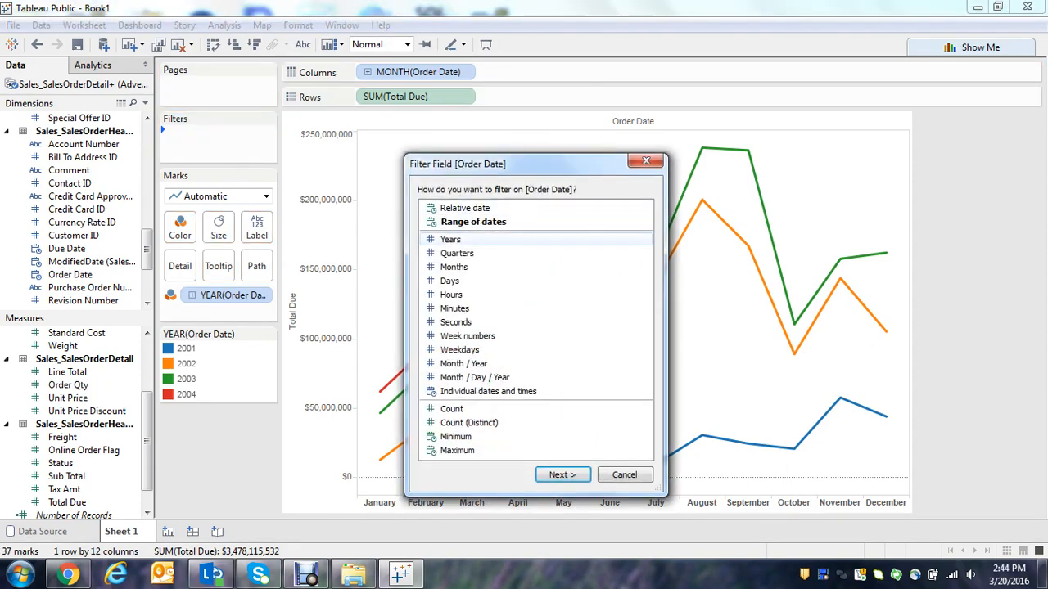
pyautogui.click(451, 239)
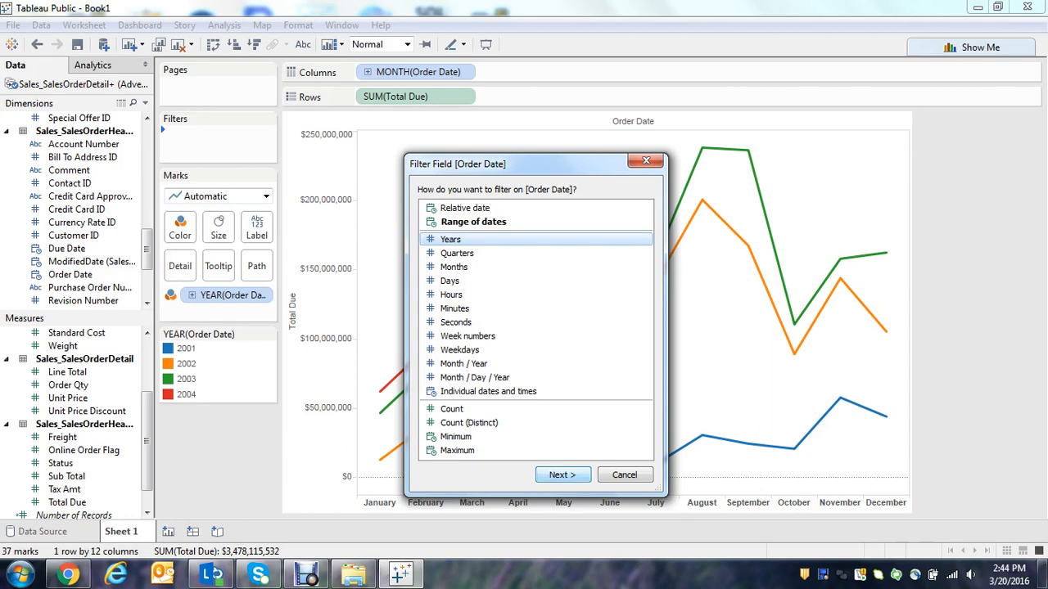
pyautogui.click(573, 475)
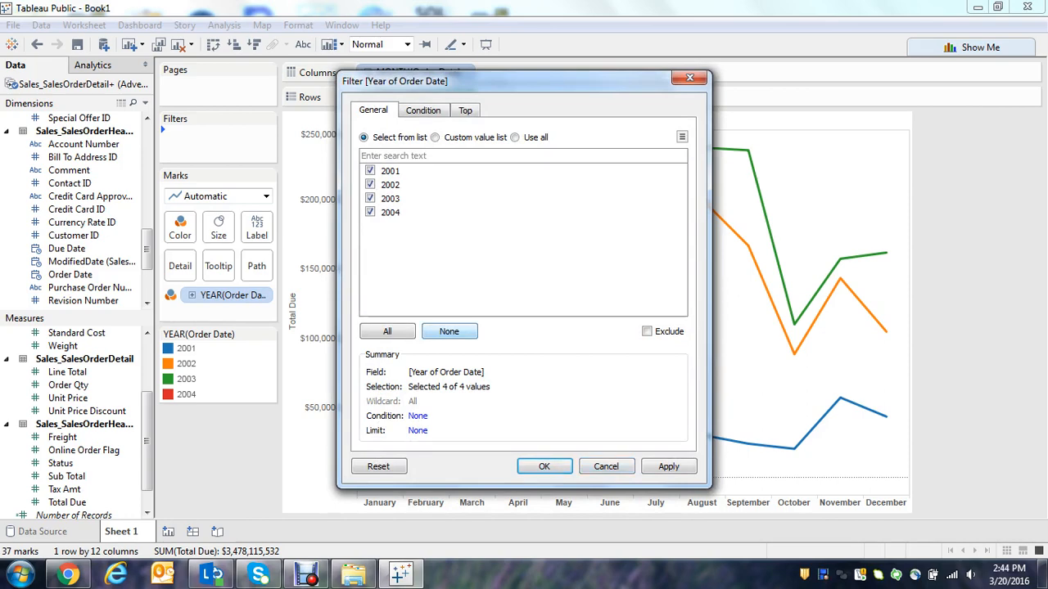
pyautogui.click(448, 331)
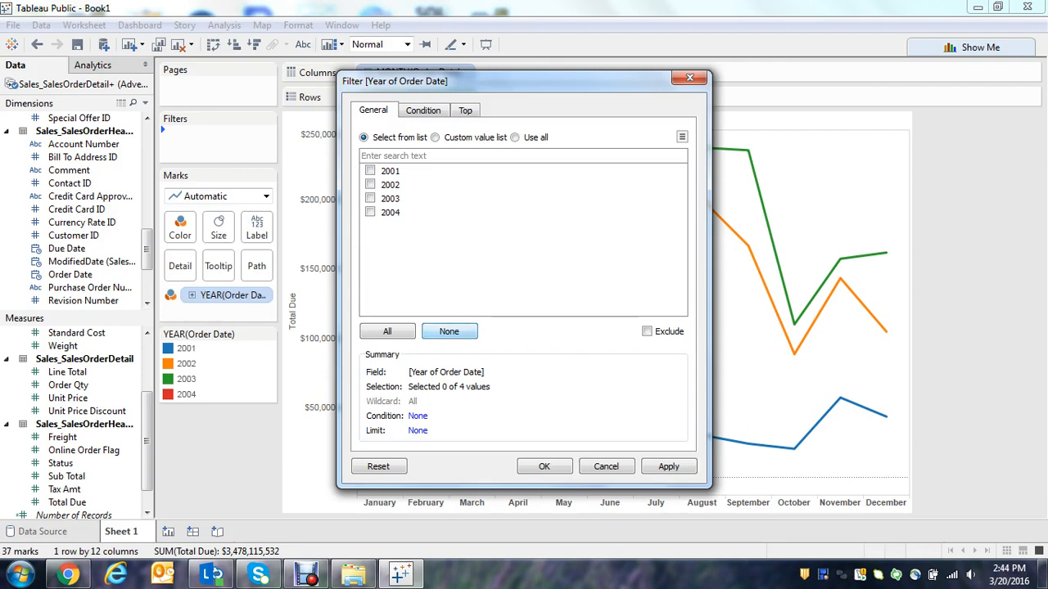
pyautogui.click(370, 171)
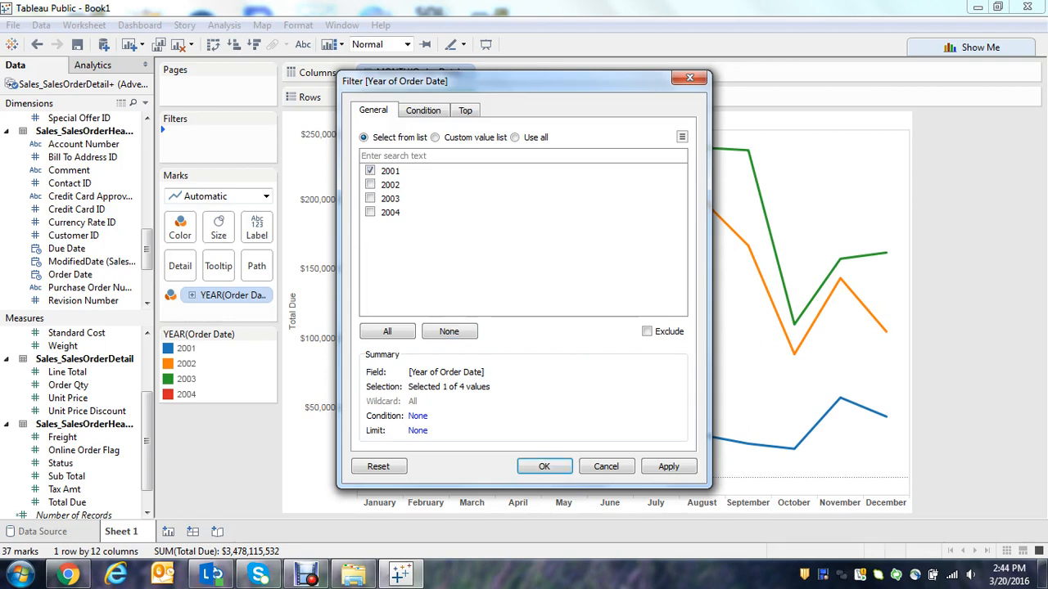
pyautogui.click(370, 212)
pyautogui.click(647, 331)
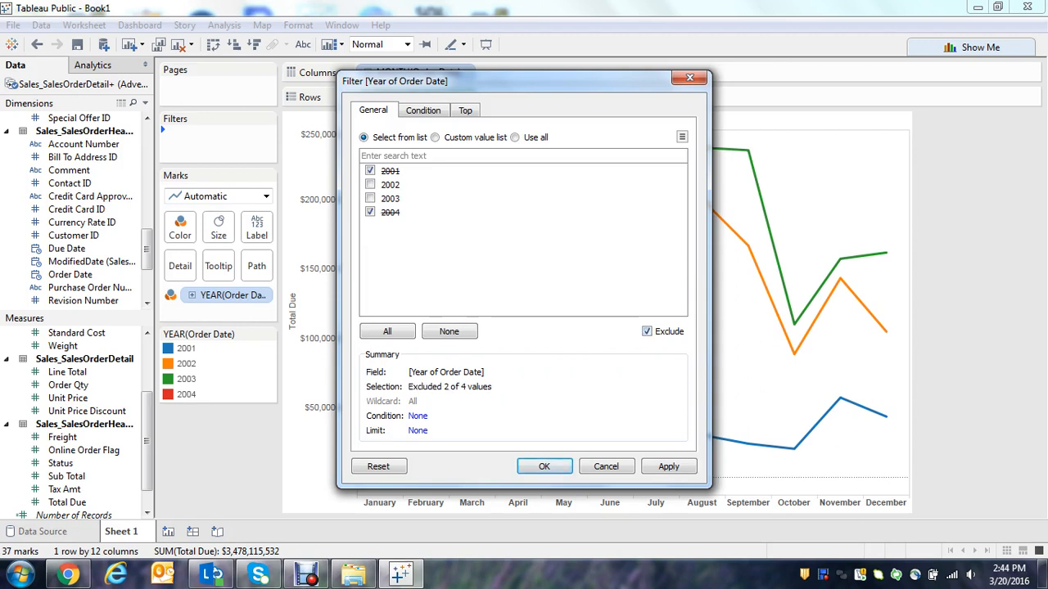
pyautogui.press('Return')
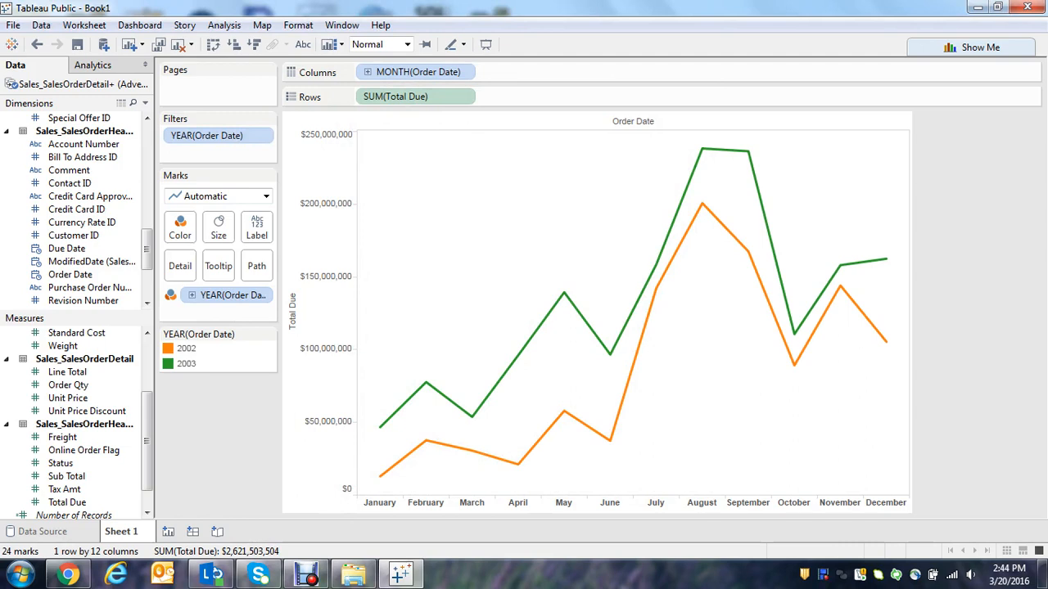
# Try out mark labels on the line chart and turn them off again.
pyautogui.moveTo(747, 252)
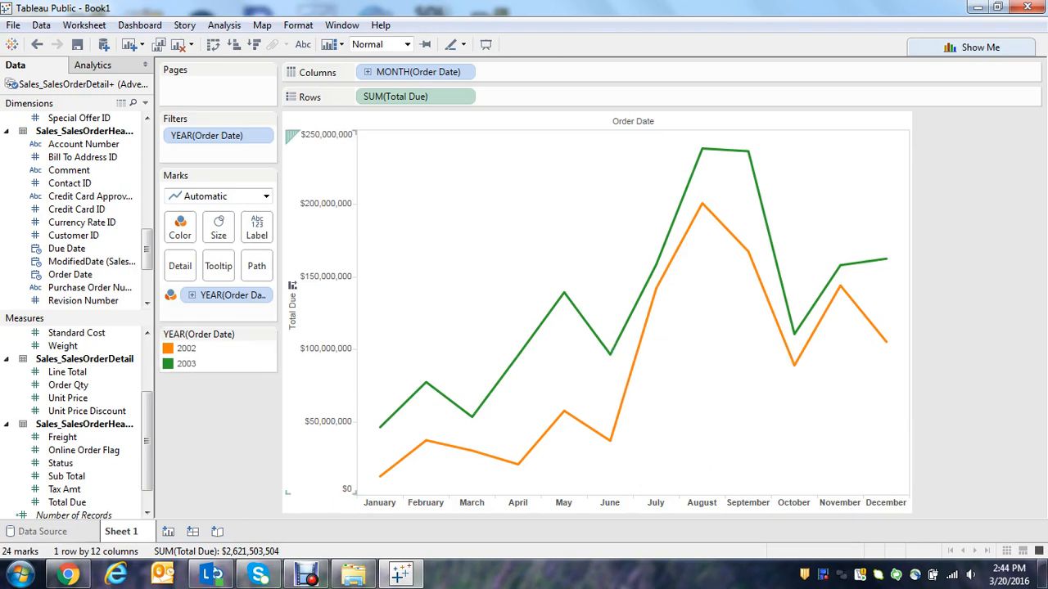
pyautogui.click(256, 227)
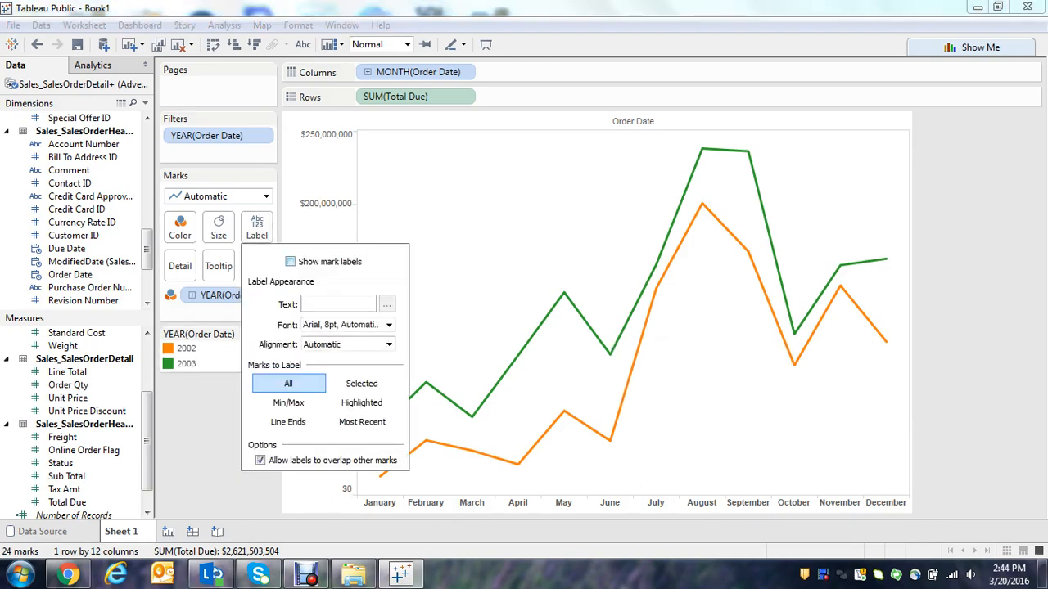
pyautogui.click(289, 261)
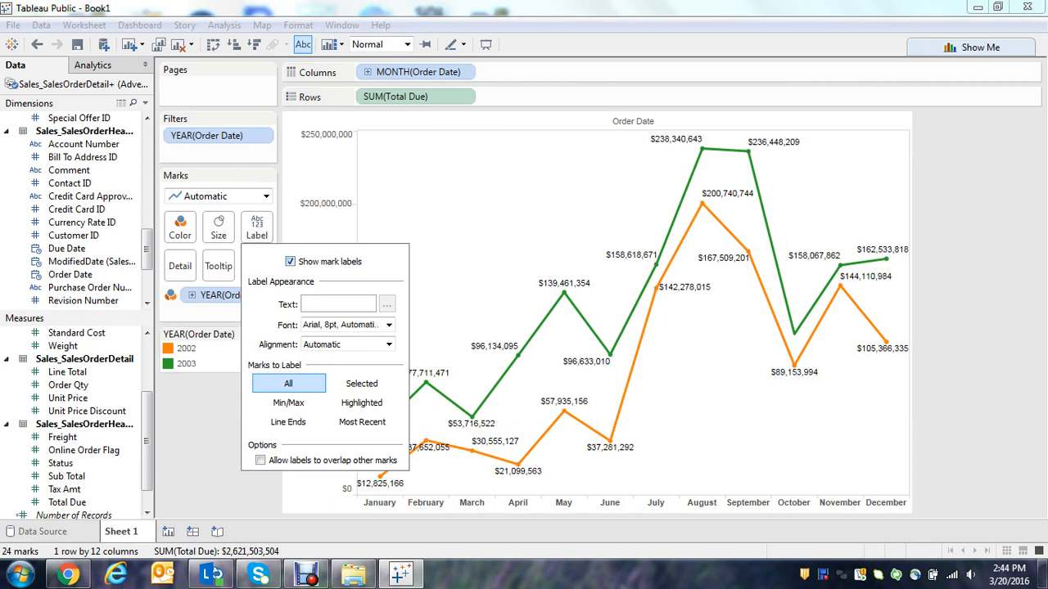
pyautogui.press('Escape')
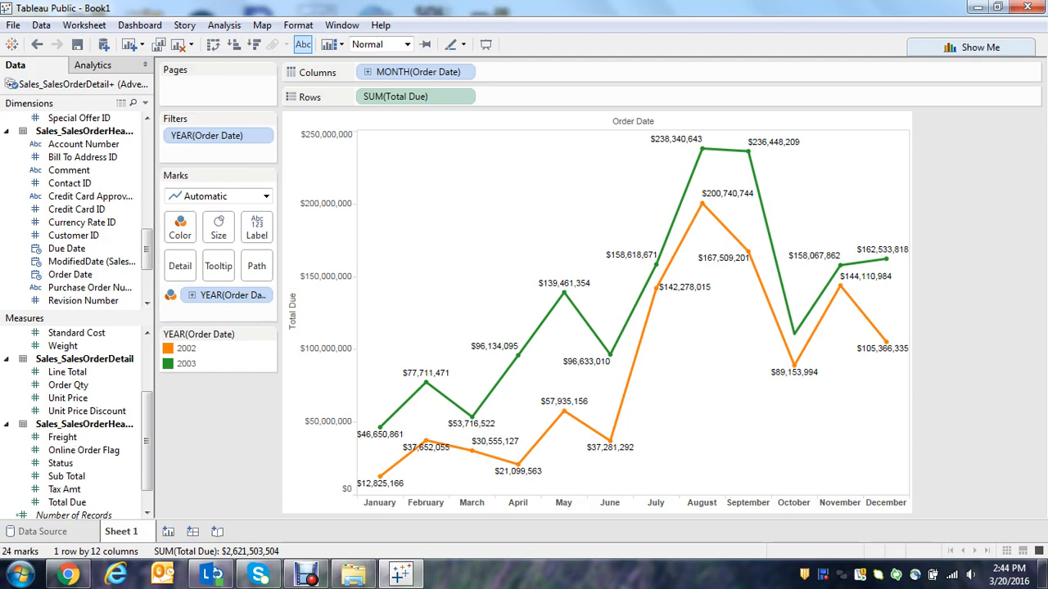
pyautogui.click(256, 229)
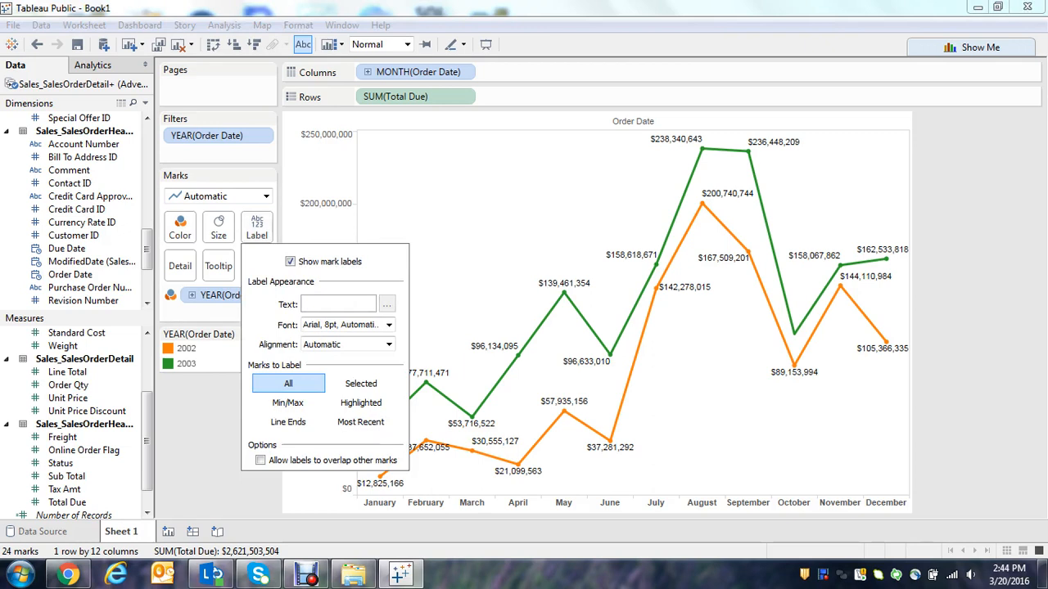
pyautogui.click(290, 261)
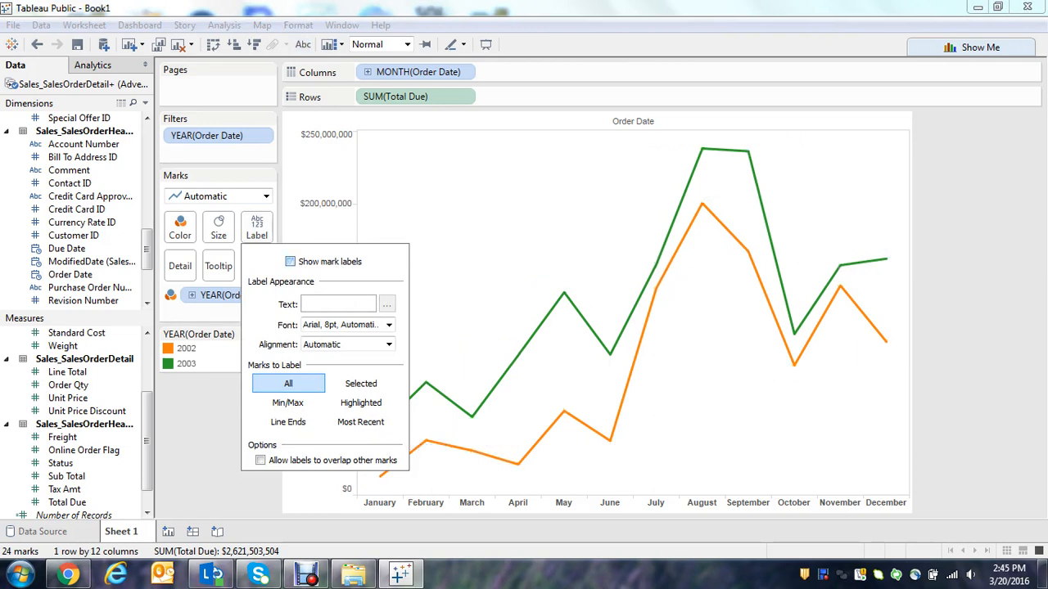
pyautogui.press('Escape')
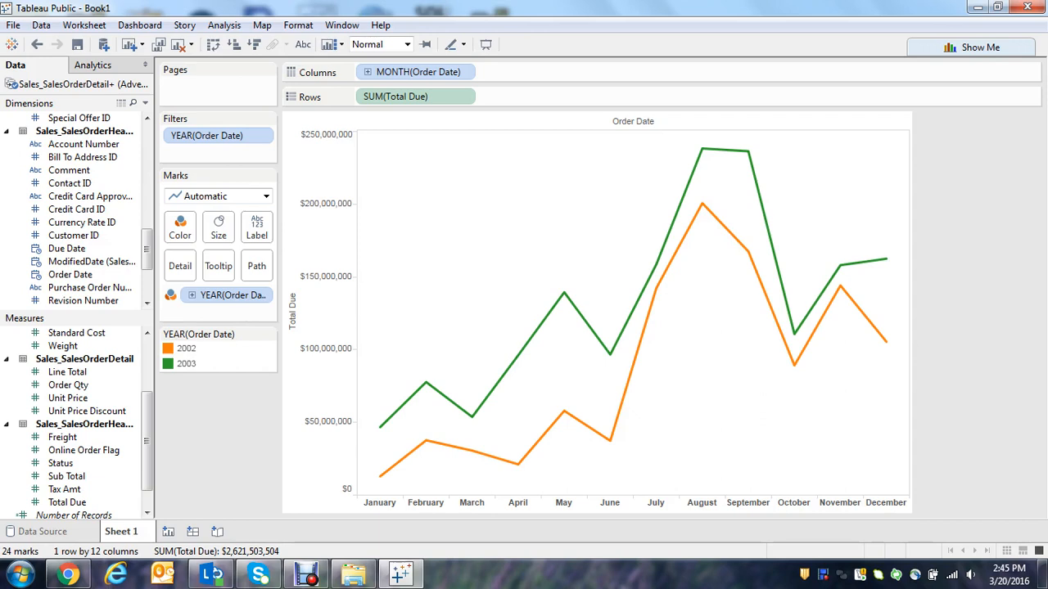
# Widen the data pane and place the Production_ProductCategory Name dimension before Total Due in the rows.
pyautogui.moveTo(146, 249); pyautogui.dragTo(147, 174)
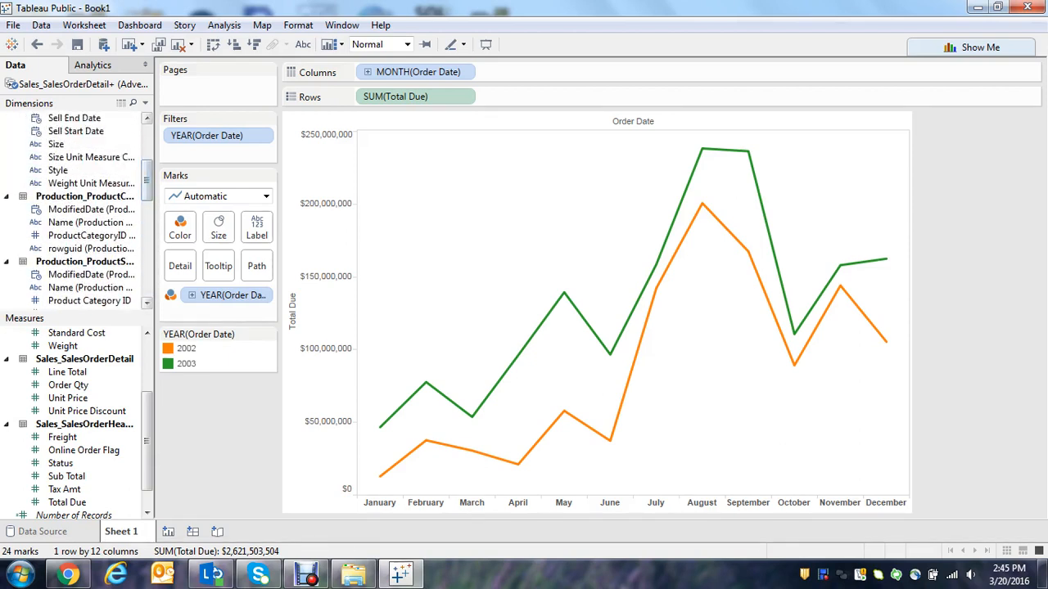
pyautogui.moveTo(155, 196); pyautogui.dragTo(201, 196)
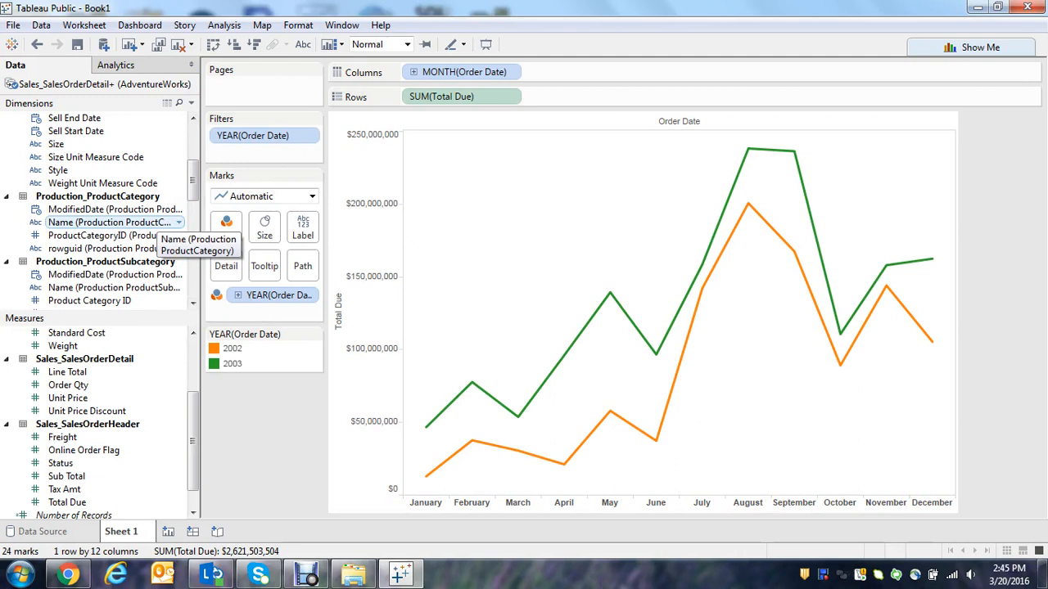
pyautogui.moveTo(155, 222); pyautogui.dragTo(331, 100)
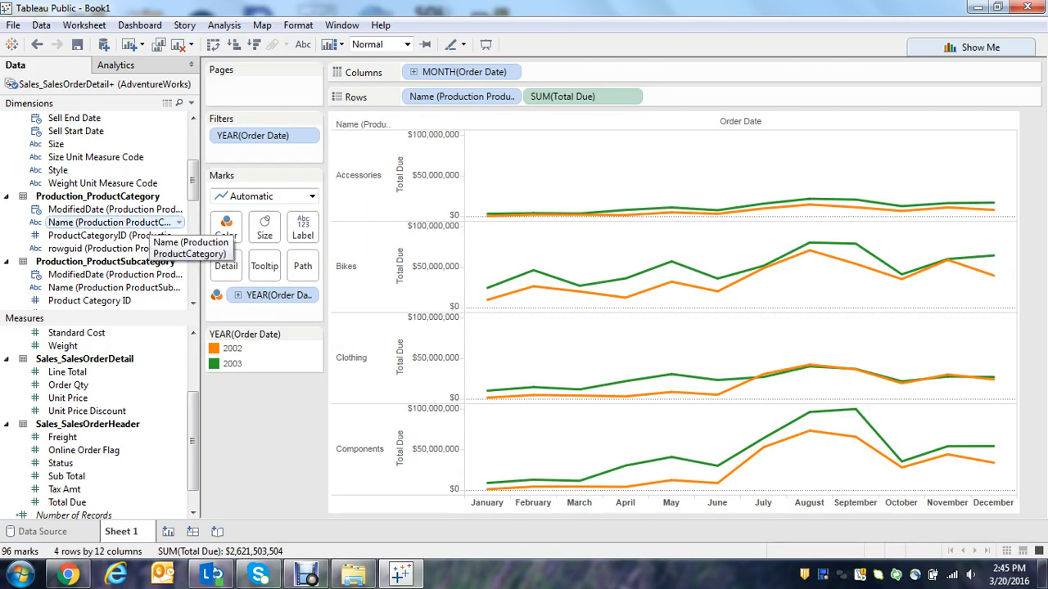
# Show a filter for the Production_ProductCategory Name dimension and keep only Bikes selected.
pyautogui.rightClick(147, 223)
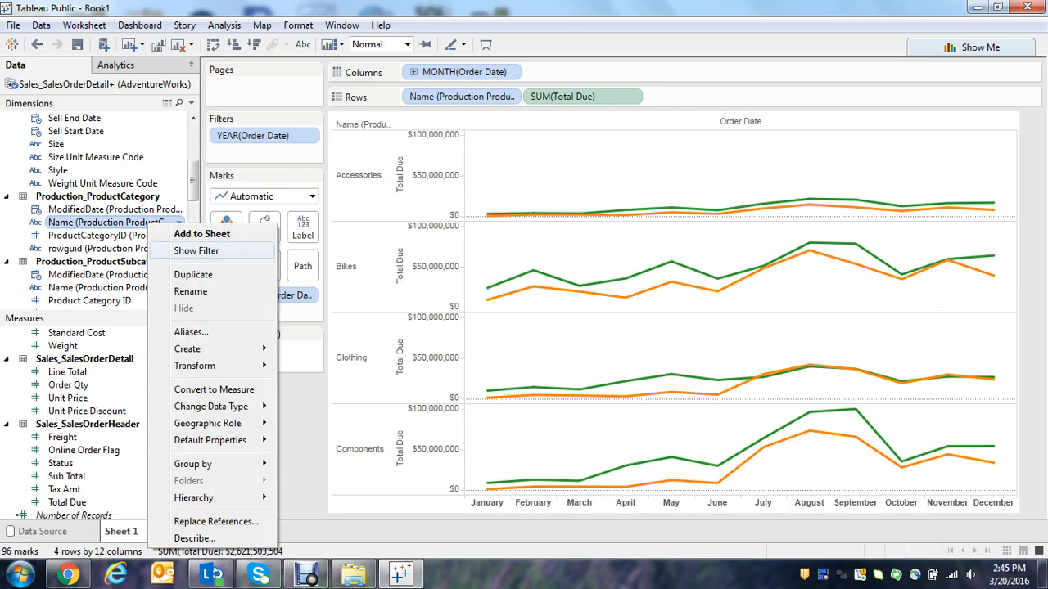
pyautogui.click(197, 250)
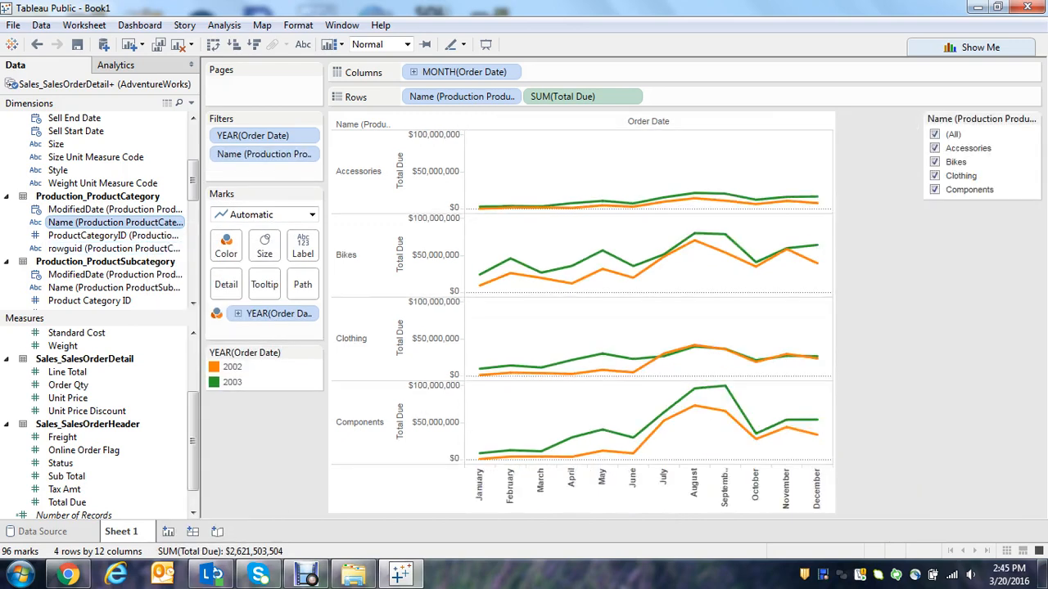
pyautogui.click(935, 134)
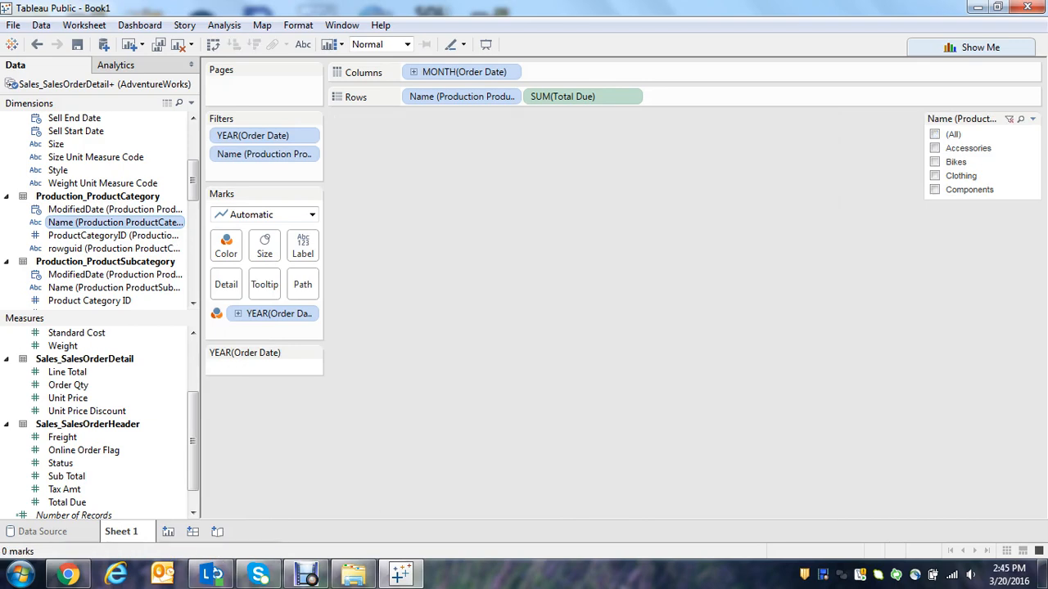
pyautogui.click(934, 162)
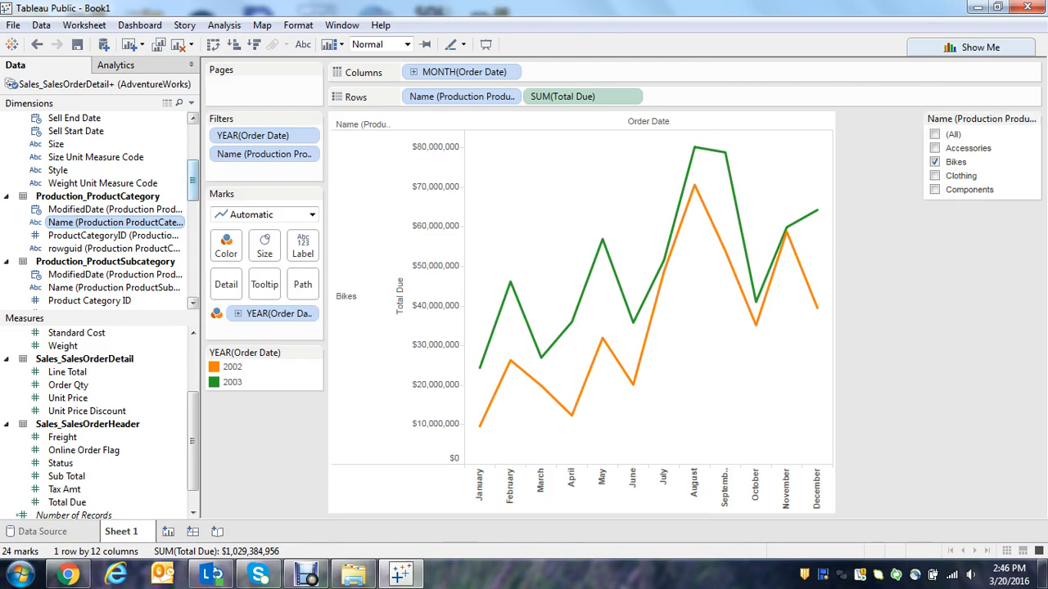
# Place the Production_ProductSubcategory Name dimension between the category Name and Total Due in the rows.
pyautogui.scroll(-1, 193, 180)
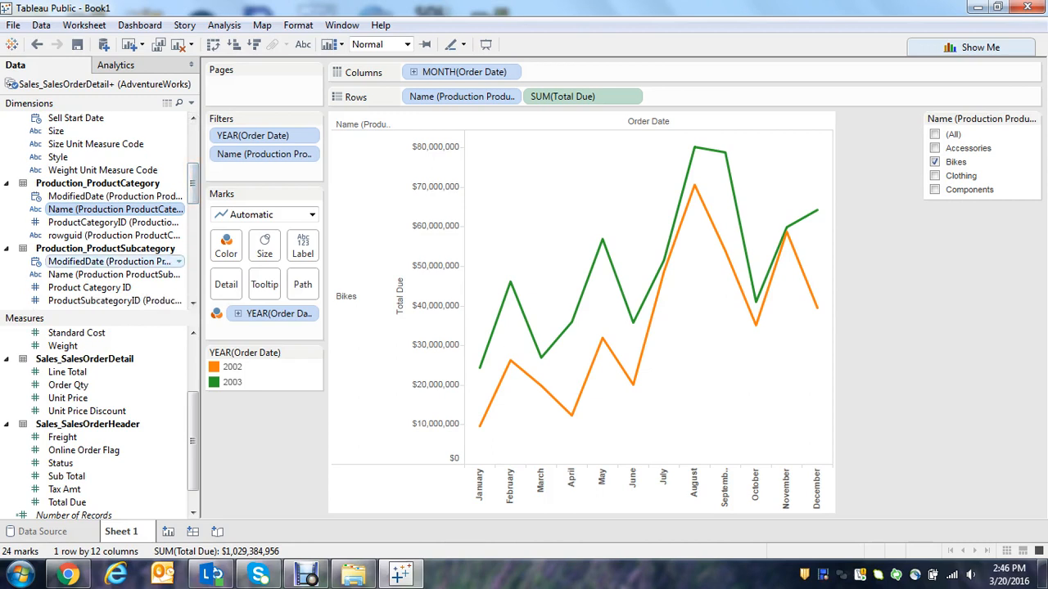
pyautogui.moveTo(114, 274)
pyautogui.mouseDown()
pyautogui.moveTo(102, 258)
pyautogui.moveTo(383, 124)
pyautogui.moveTo(459, 111)
pyautogui.moveTo(444, 104)
pyautogui.moveTo(467, 88)
pyautogui.moveTo(526, 97)
pyautogui.mouseUp()
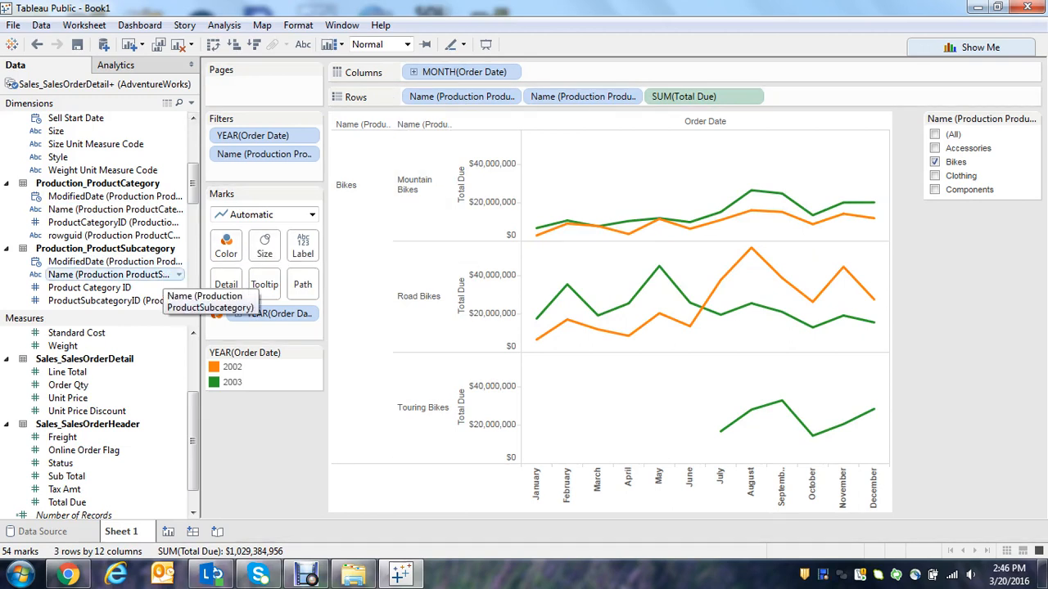
# Open the field options of the Production_ProductSubcategory Name dimension.
pyautogui.rightClick(160, 278)
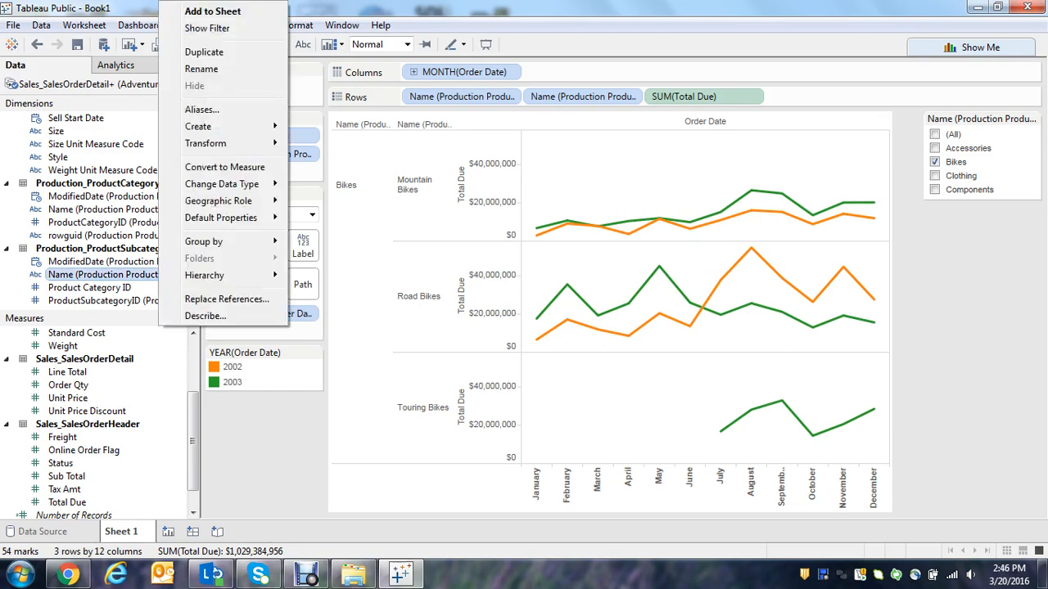
pyautogui.moveTo(217, 200)
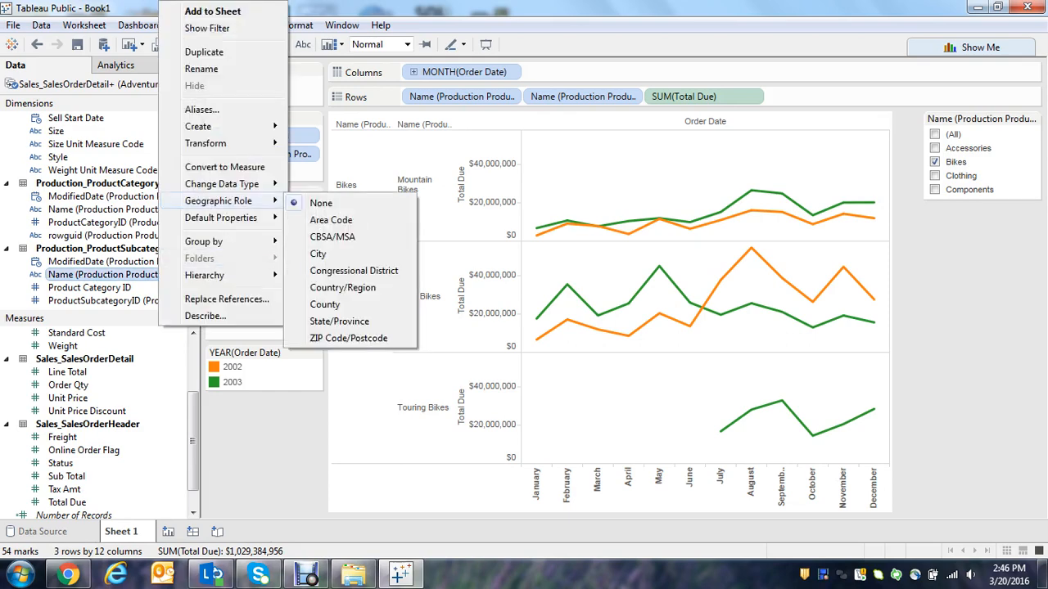